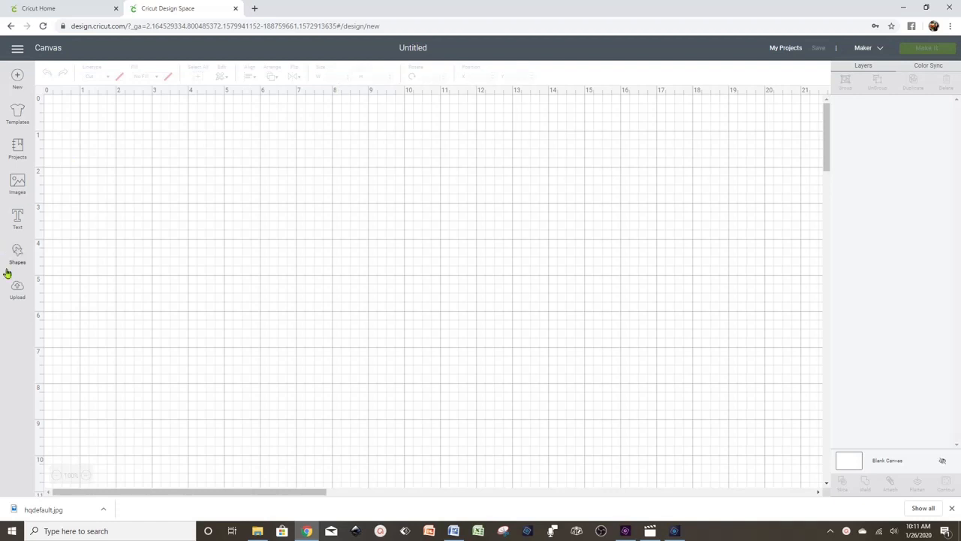
- Open the Shapes panel from the left sidebar of the blank canvas
{"action": "left_click", "coordinate": [17, 253]}
- Add a square and resize it to 7.25 by 11 inches with proportions unlocked
{"action": "left_click", "coordinate": [57, 187]}
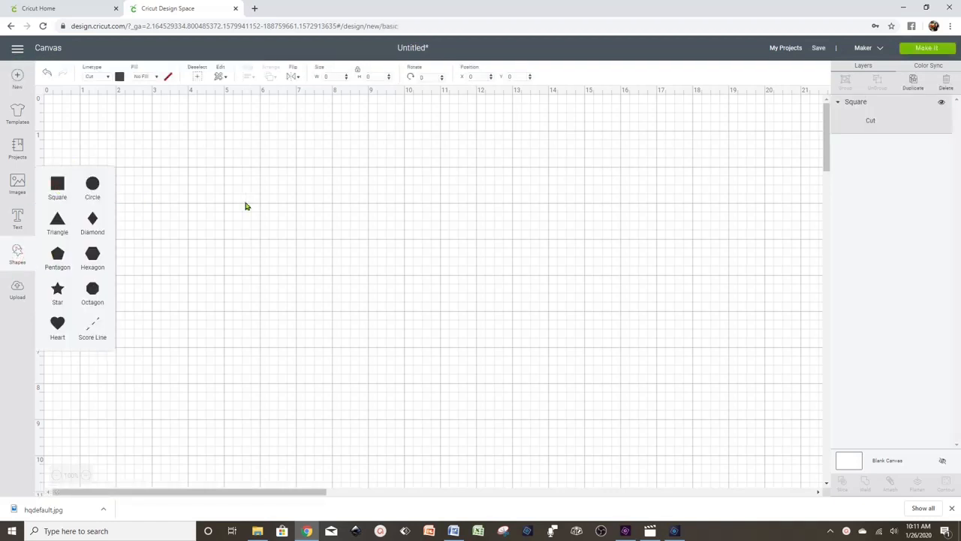
{"action": "left_click_drag", "start_coordinate": [207, 213], "coordinate": [349, 212]}
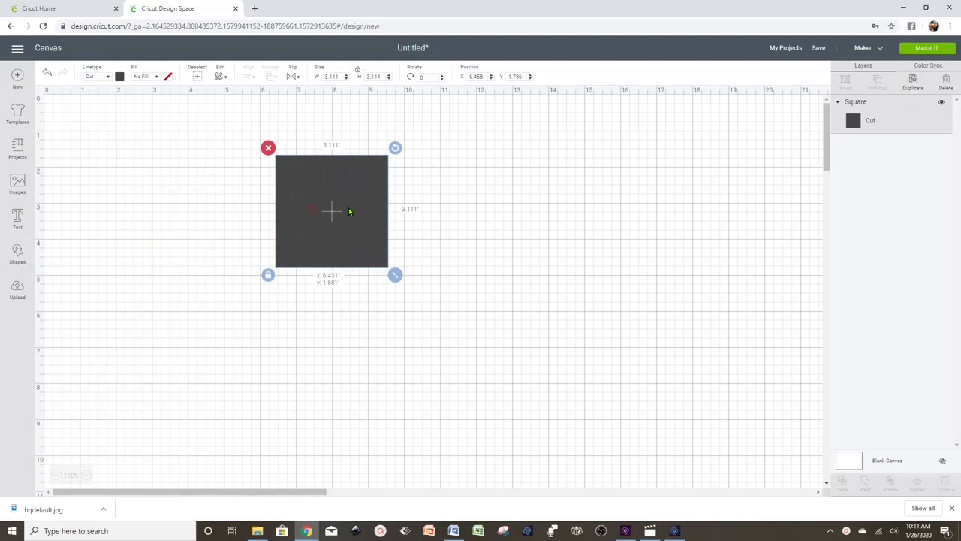
{"action": "left_click", "coordinate": [268, 276]}
{"action": "left_click", "coordinate": [339, 76]}
{"action": "left_click", "coordinate": [379, 76]}
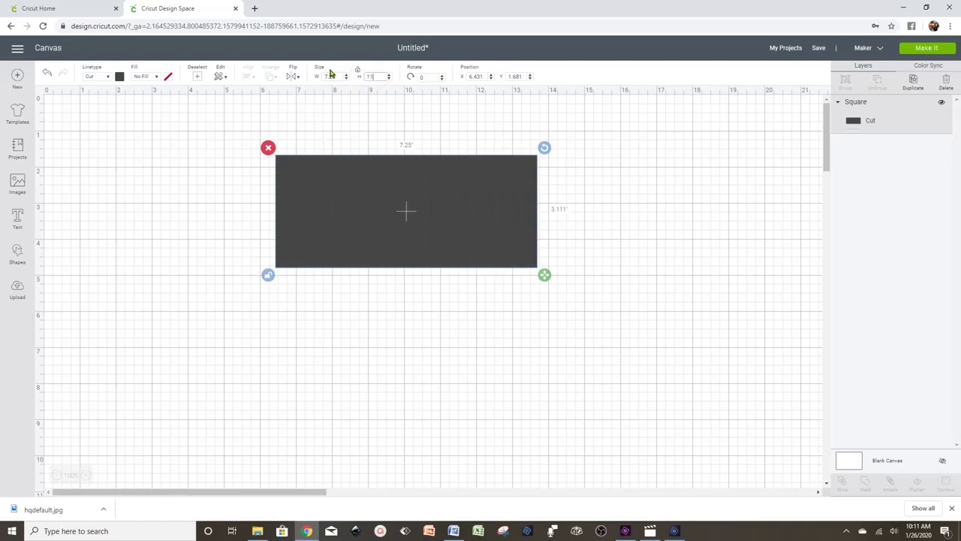
{"action": "key", "text": "Return"}
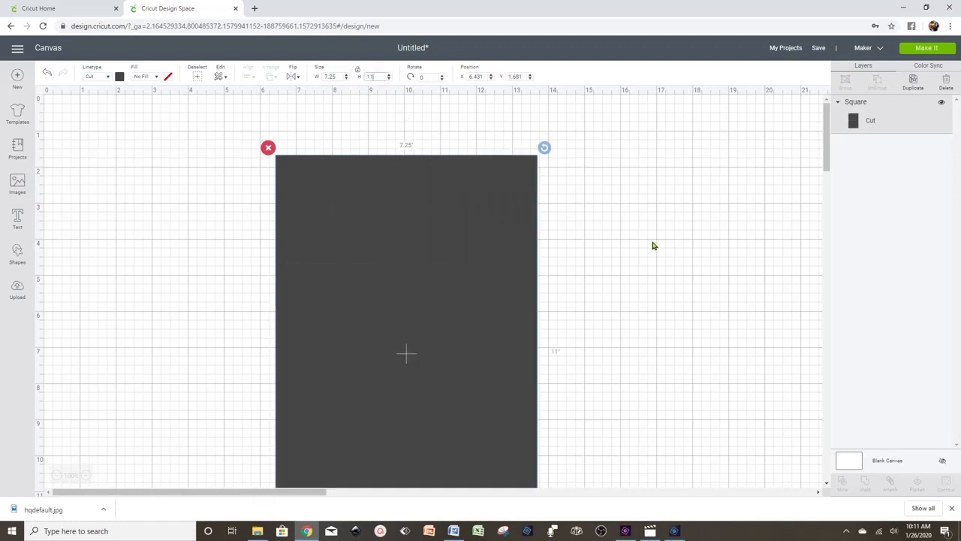
- Zoom out and position the 7.25 by 11 inch panel on the canvas
{"action": "left_click_drag", "start_coordinate": [408, 331], "coordinate": [278, 251]}
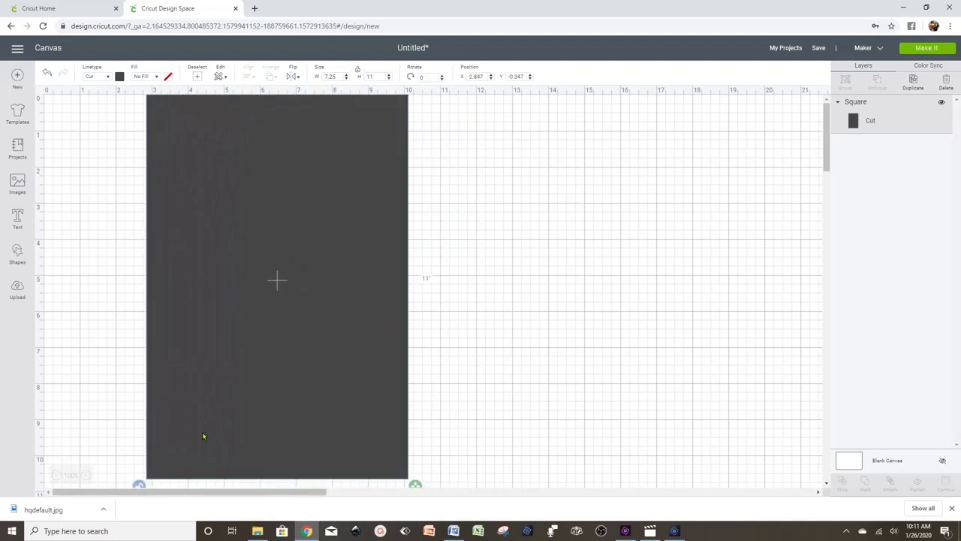
{"action": "left_click", "coordinate": [56, 477]}
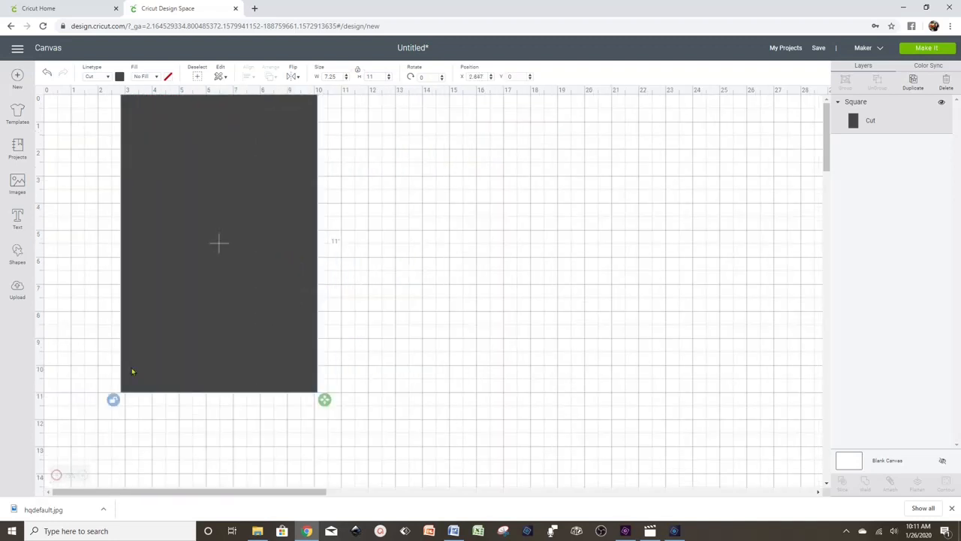
{"action": "left_click_drag", "start_coordinate": [211, 231], "coordinate": [289, 283]}
{"action": "left_click", "coordinate": [468, 268]}
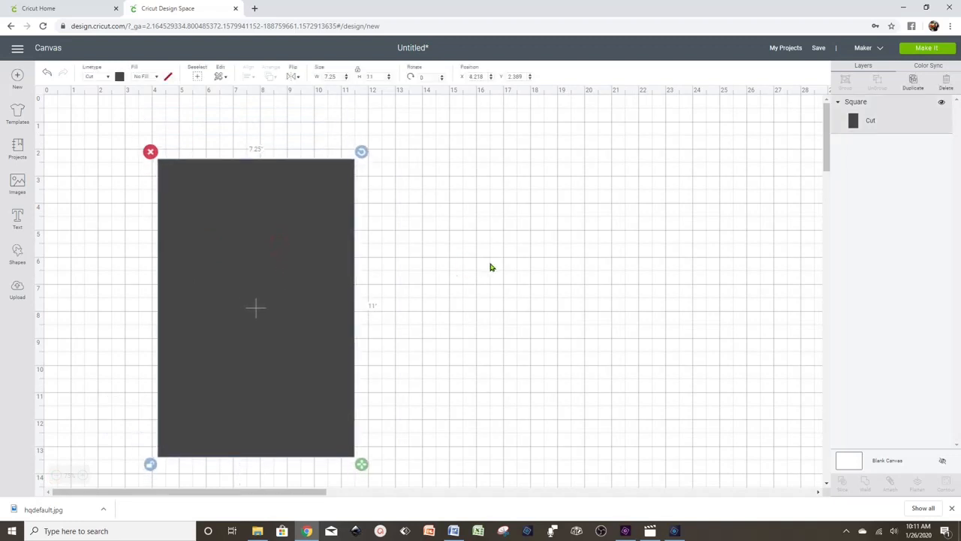
{"action": "right_click", "coordinate": [262, 247]}
- Duplicate the panel and make the copy a 7.25 by 0.4 inch strip
{"action": "left_click", "coordinate": [311, 319]}
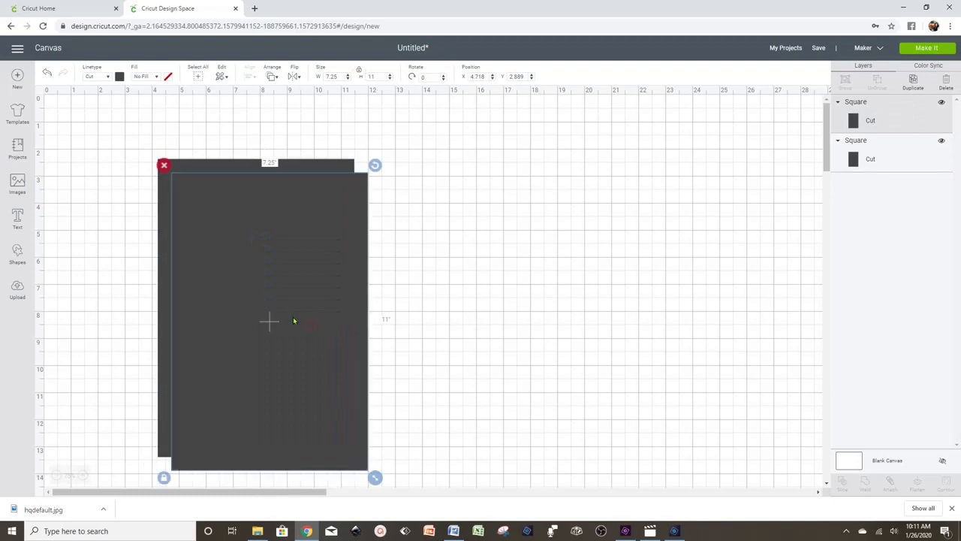
{"action": "left_click_drag", "start_coordinate": [294, 321], "coordinate": [543, 300]}
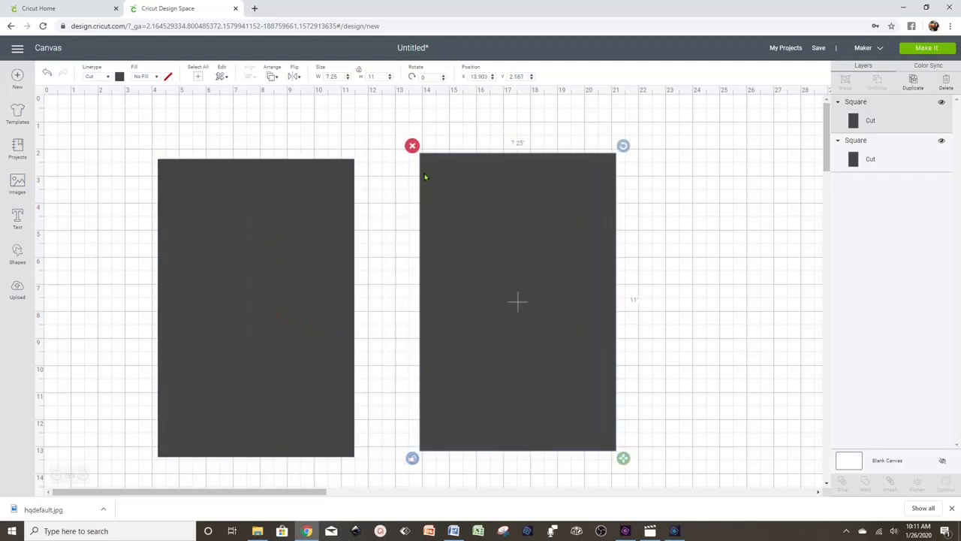
{"action": "left_click", "coordinate": [332, 76]}
{"action": "left_click", "coordinate": [373, 76]}
{"action": "key", "text": "Return"}
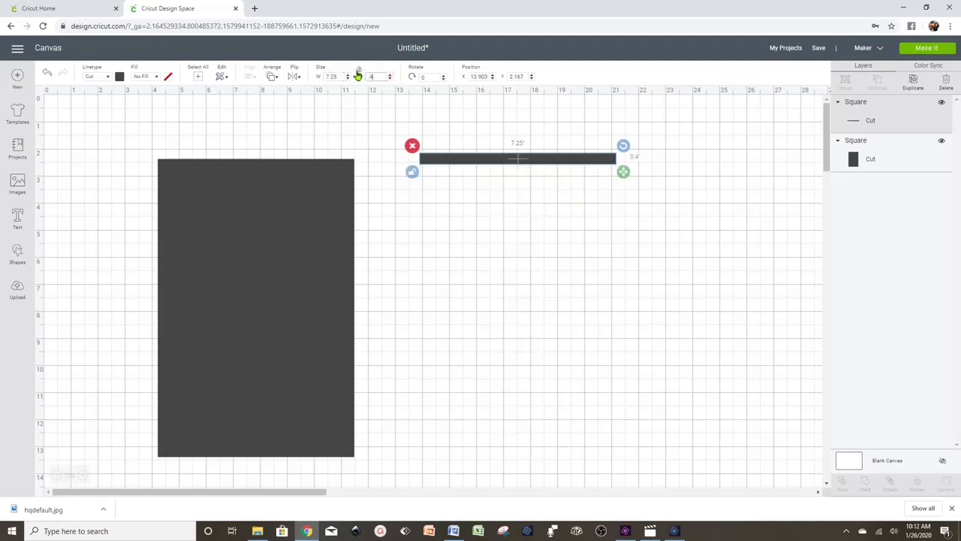
- Place the thin strip along the panel's top edge
{"action": "left_click_drag", "start_coordinate": [520, 158], "coordinate": [277, 153]}
{"action": "left_click", "coordinate": [451, 153]}
{"action": "left_click", "coordinate": [305, 153]}
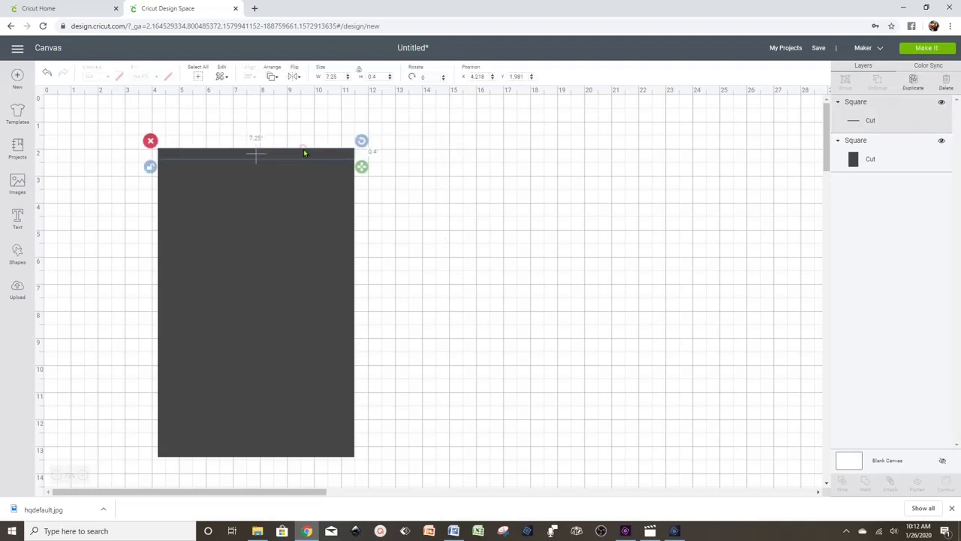
{"action": "left_click_drag", "start_coordinate": [304, 152], "coordinate": [303, 153]}
{"action": "left_click", "coordinate": [446, 148]}
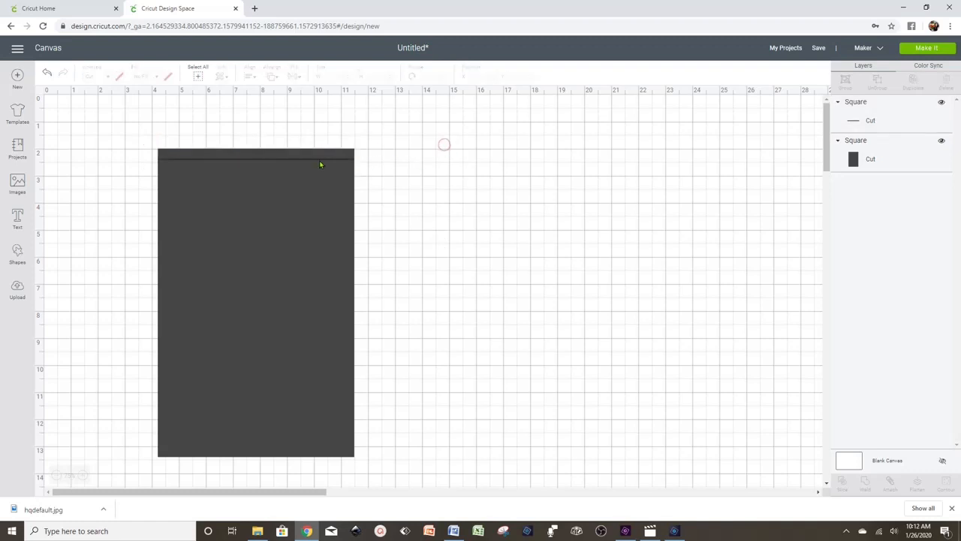
- Duplicate the panel to its right and resize the copy to 7.25 by 2.5 inches
{"action": "right_click", "coordinate": [322, 202]}
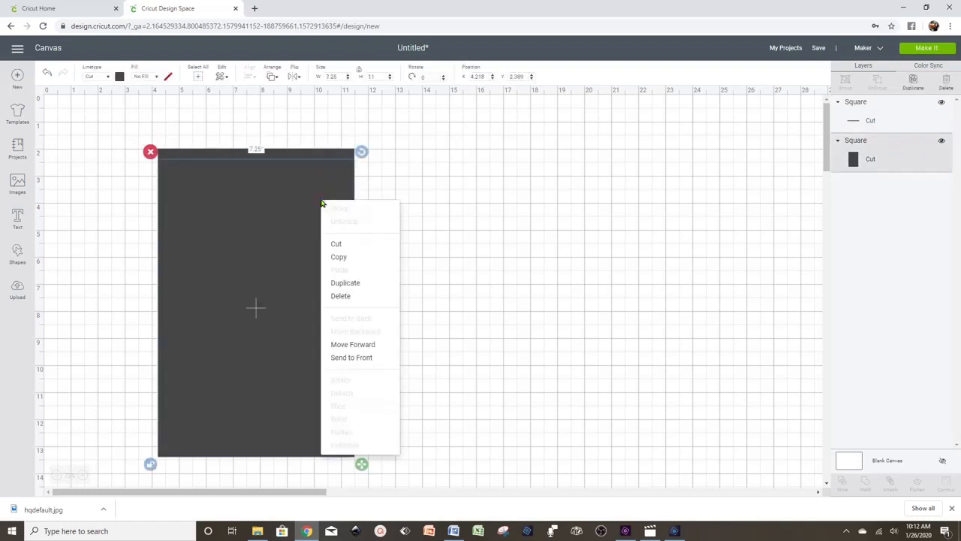
{"action": "left_click", "coordinate": [365, 286]}
{"action": "left_click_drag", "start_coordinate": [296, 303], "coordinate": [518, 282]}
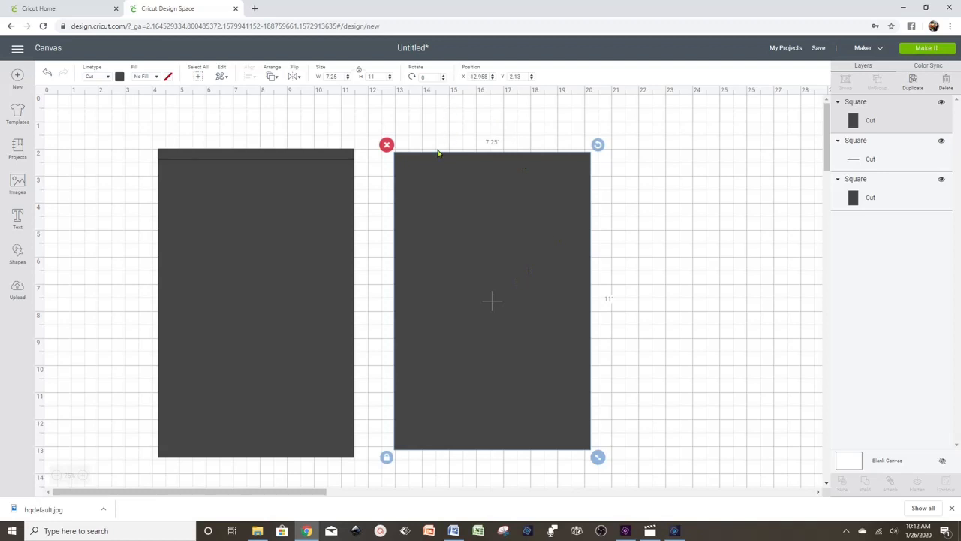
{"action": "left_click", "coordinate": [386, 458]}
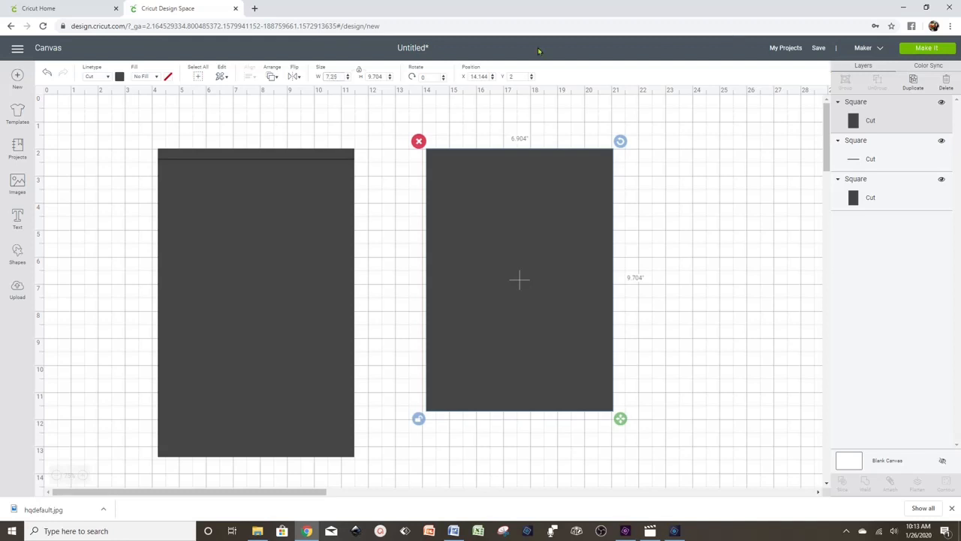
{"action": "left_click", "coordinate": [371, 77]}
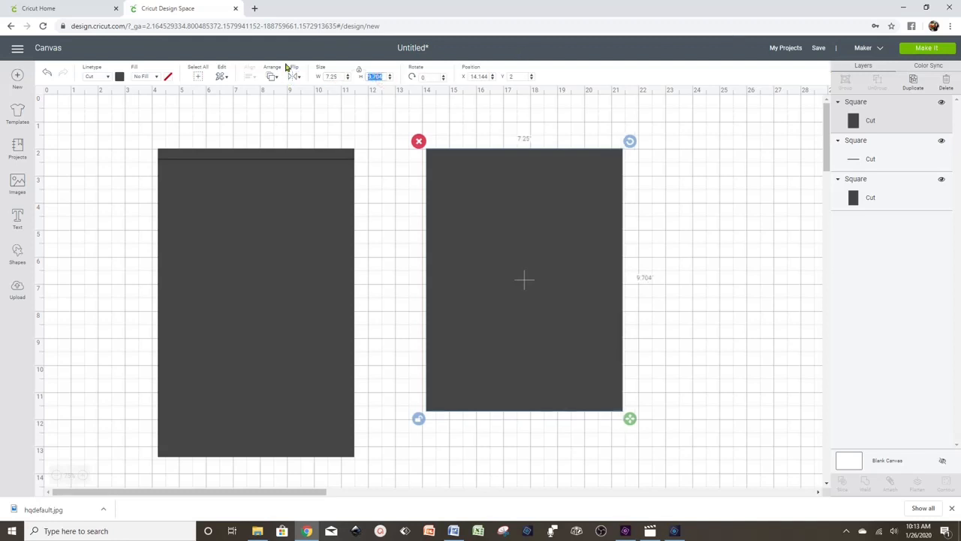
{"action": "type", "text": "2.5"}
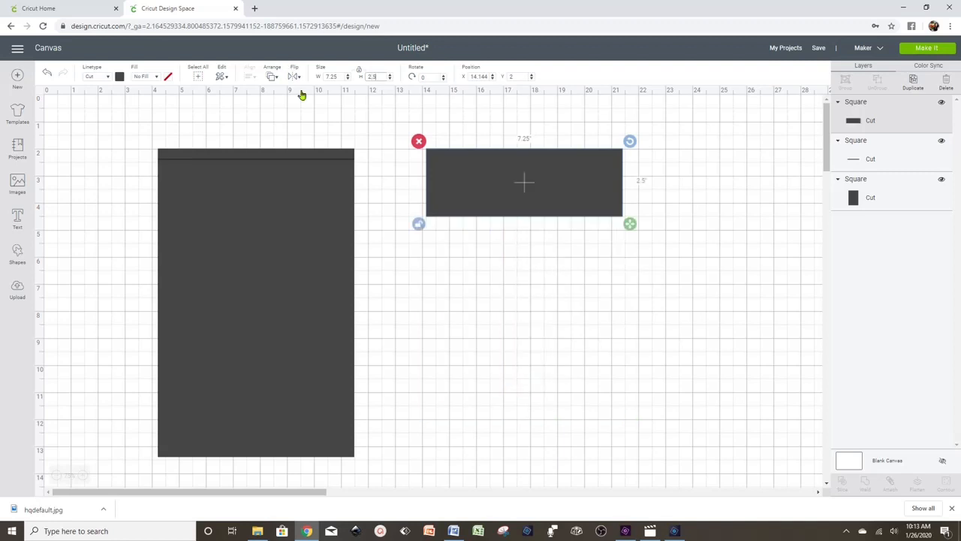
{"action": "left_click_drag", "start_coordinate": [557, 178], "coordinate": [548, 277]}
- Duplicate the 2.5-inch rectangle and stack the copy directly below it
{"action": "right_click", "coordinate": [543, 208]}
{"action": "left_click", "coordinate": [580, 290]}
{"action": "left_click", "coordinate": [699, 260]}
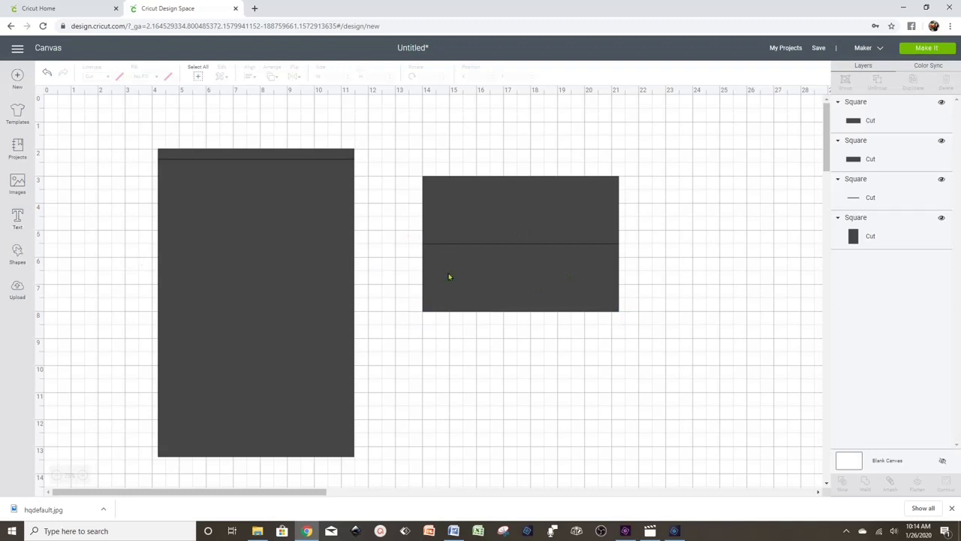
{"action": "left_click", "coordinate": [441, 309]}
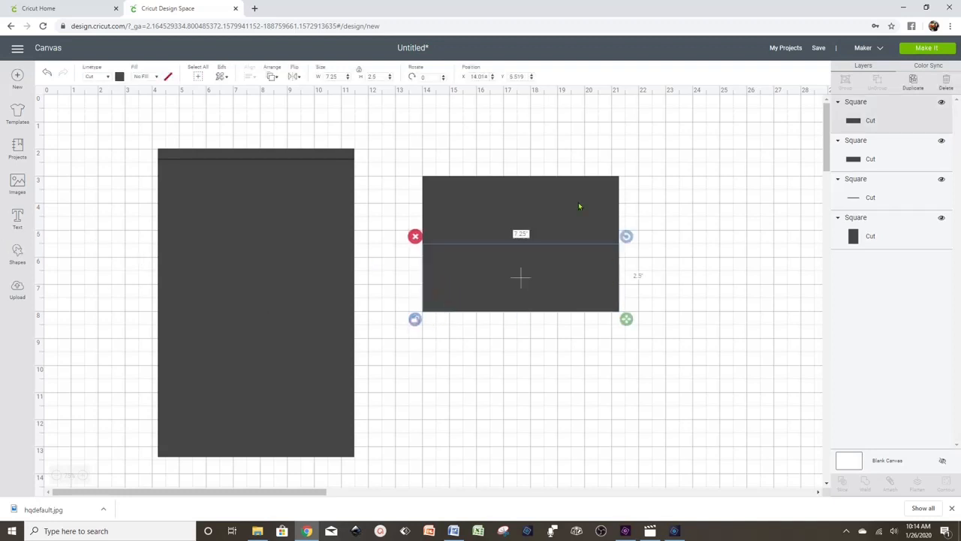
- Resize the lower rectangle to 5.2 by 1 inch
{"action": "left_click", "coordinate": [338, 76]}
{"action": "left_click", "coordinate": [386, 76]}
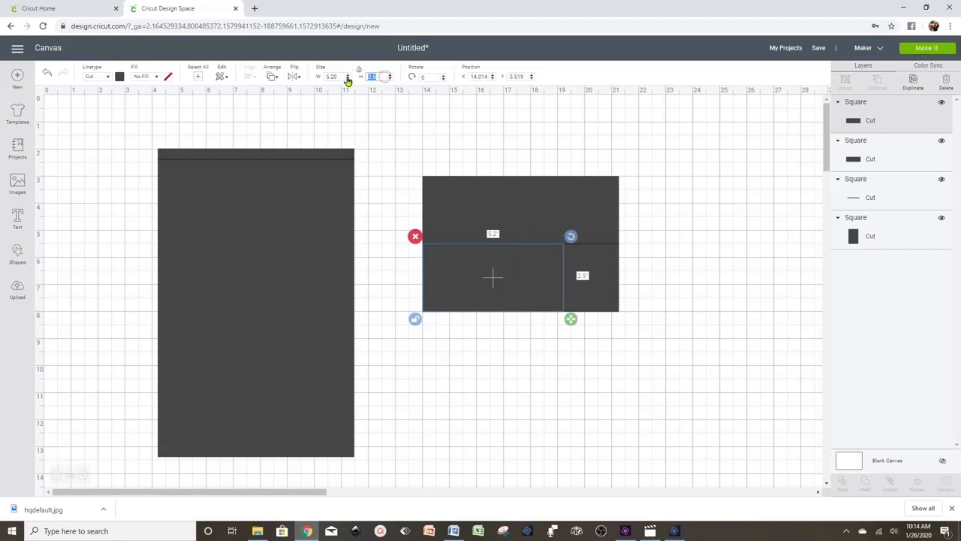
{"action": "type", "text": "1"}
{"action": "key", "text": "Return"}
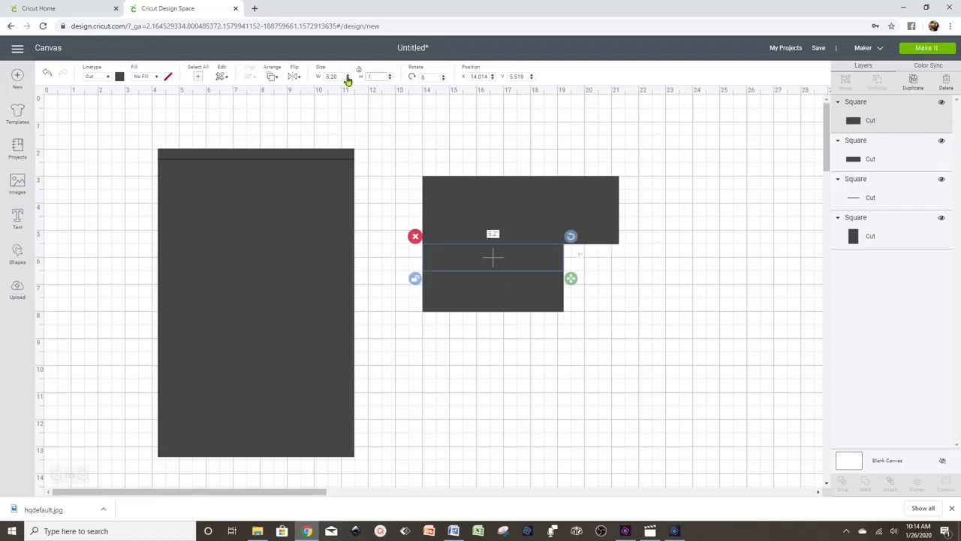
{"action": "left_click", "coordinate": [636, 347]}
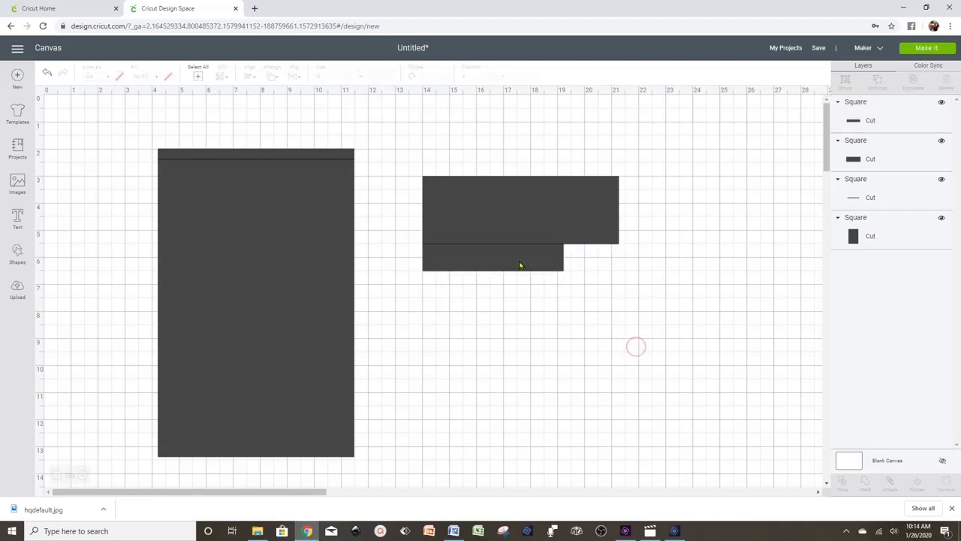
- Centre the 1-inch tab horizontally under the wide rectangle and move both up
{"action": "left_click_drag", "start_coordinate": [533, 304], "coordinate": [494, 201]}
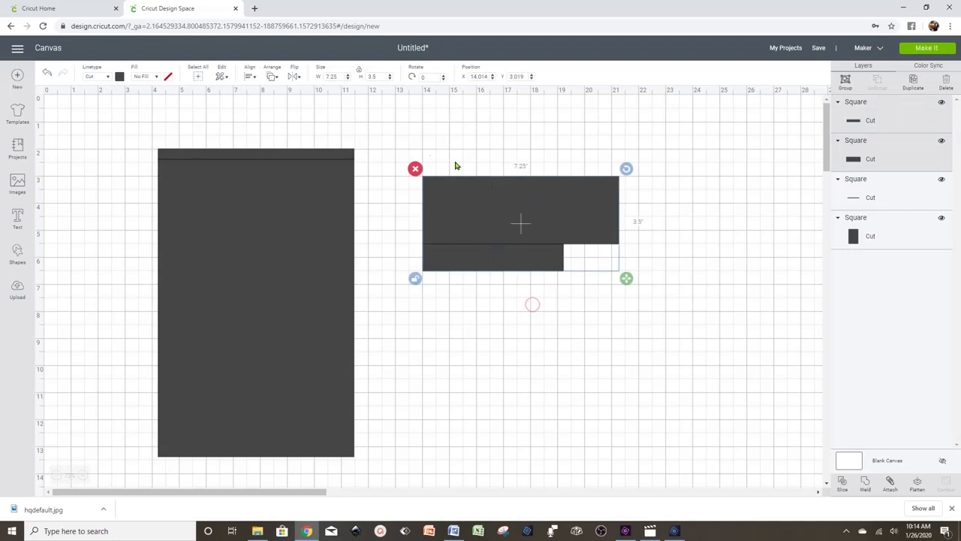
{"action": "left_click", "coordinate": [249, 76]}
{"action": "left_click", "coordinate": [286, 120]}
{"action": "left_click", "coordinate": [552, 315]}
{"action": "left_click_drag", "start_coordinate": [592, 316], "coordinate": [474, 192]}
{"action": "left_click", "coordinate": [719, 270]}
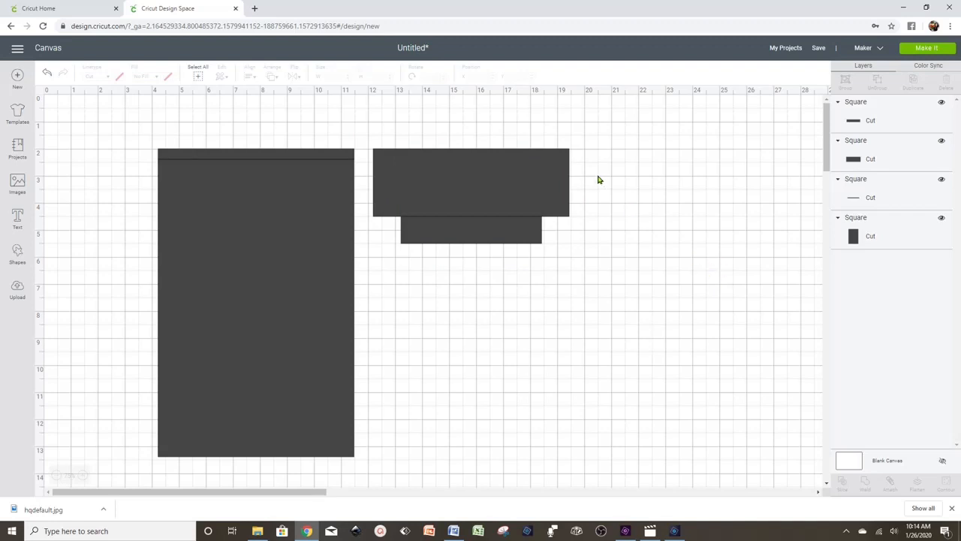
{"action": "left_click", "coordinate": [503, 177]}
- Duplicate the wide rectangle below the tab and set the copy to 5.25 wide, 7.25 tall
{"action": "right_click", "coordinate": [503, 177]}
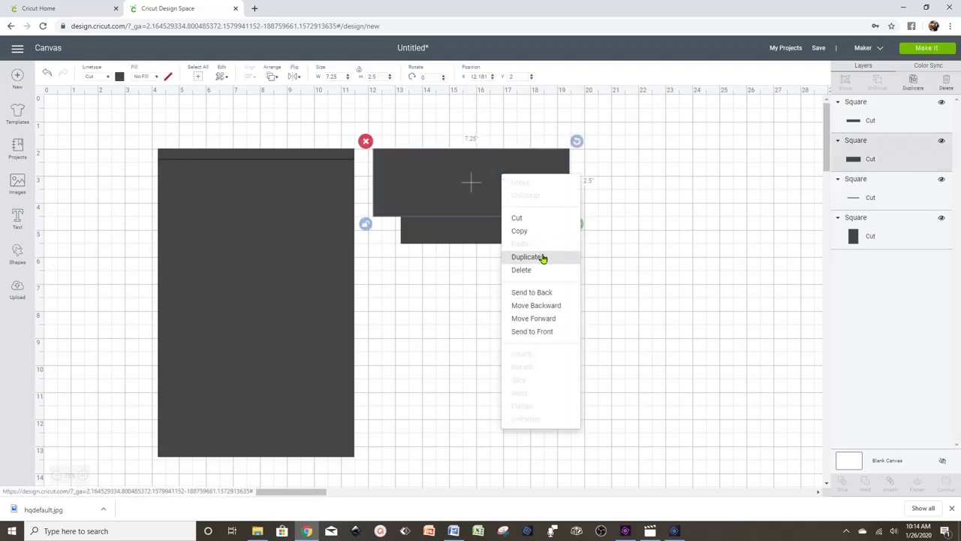
{"action": "left_click", "coordinate": [544, 258]}
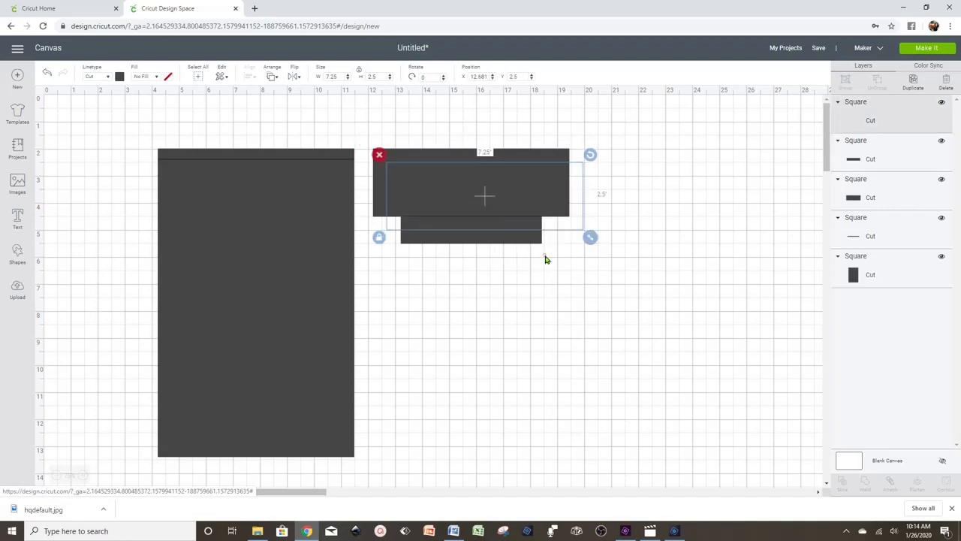
{"action": "left_click_drag", "start_coordinate": [495, 211], "coordinate": [475, 321]}
{"action": "left_click", "coordinate": [361, 346]}
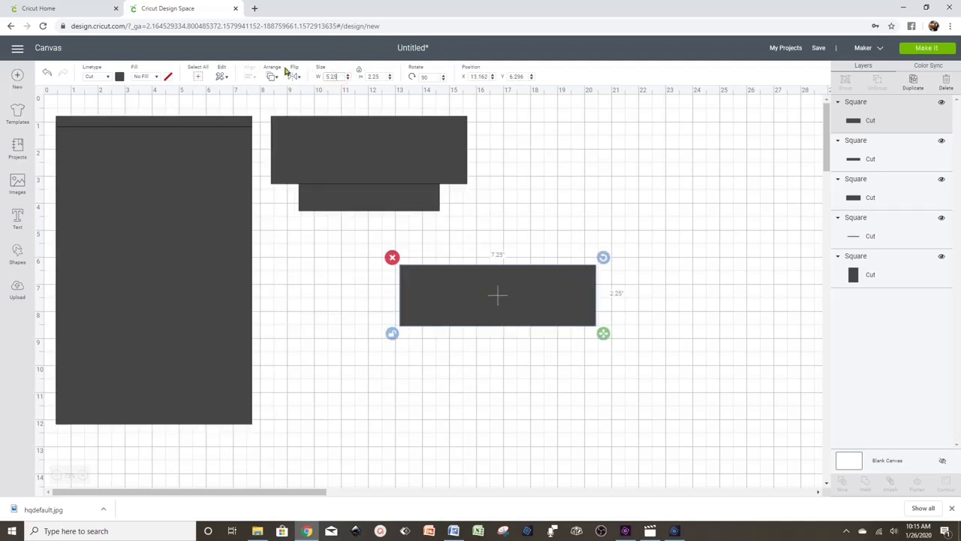
{"action": "left_click", "coordinate": [383, 76]}
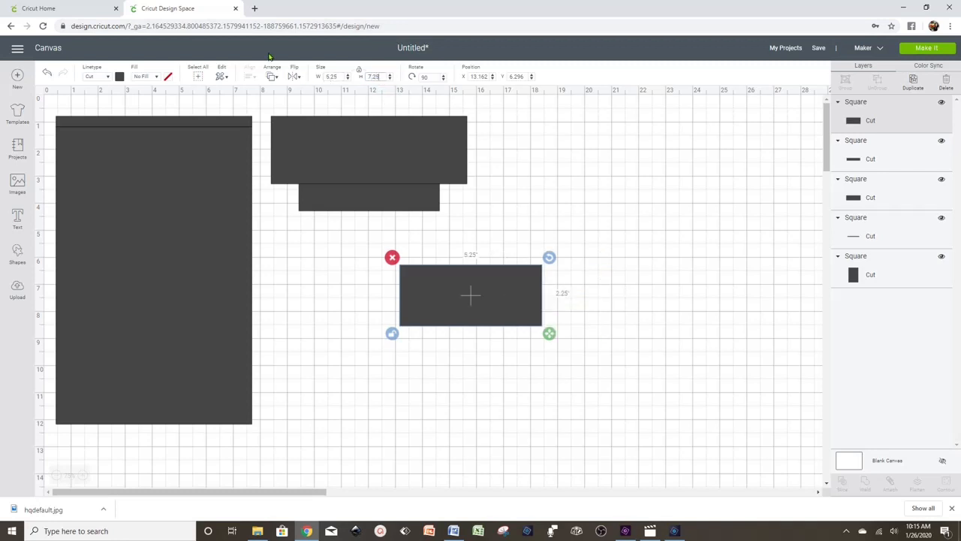
{"action": "type", "text": "7.25"}
{"action": "key", "text": "Return"}
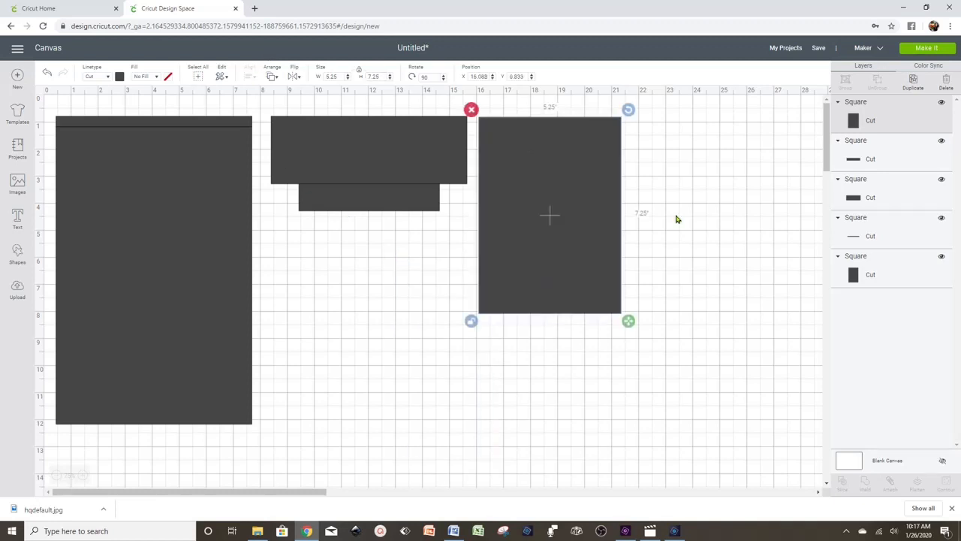
- Duplicate the tall rectangle and move the copy below it
{"action": "left_click", "coordinate": [675, 216]}
{"action": "left_click", "coordinate": [618, 216]}
{"action": "right_click", "coordinate": [535, 215]}
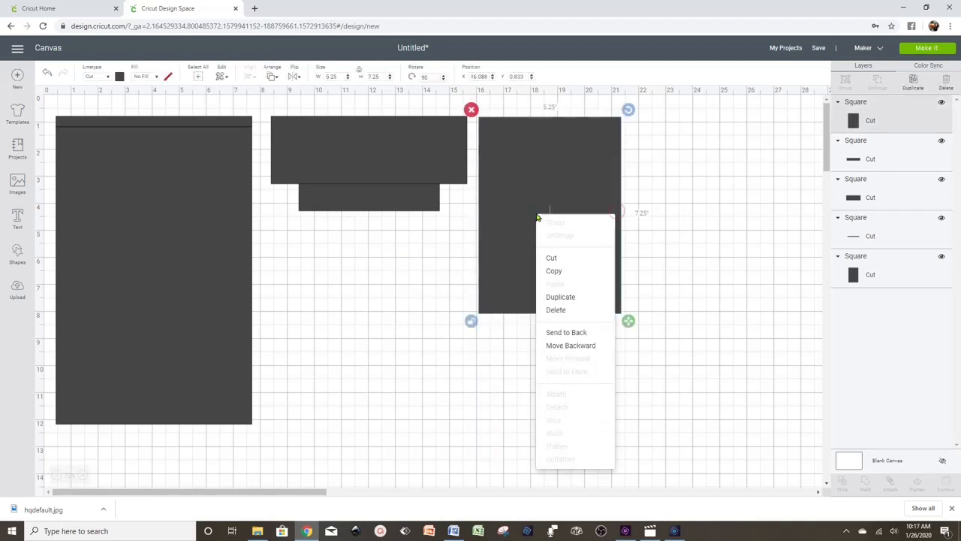
{"action": "left_click", "coordinate": [572, 297]}
{"action": "left_click_drag", "start_coordinate": [567, 211], "coordinate": [556, 352]}
- Resize the copy to a 7.25 by 2.5 inch band with proportions unlocked
{"action": "double_click", "coordinate": [341, 78]}
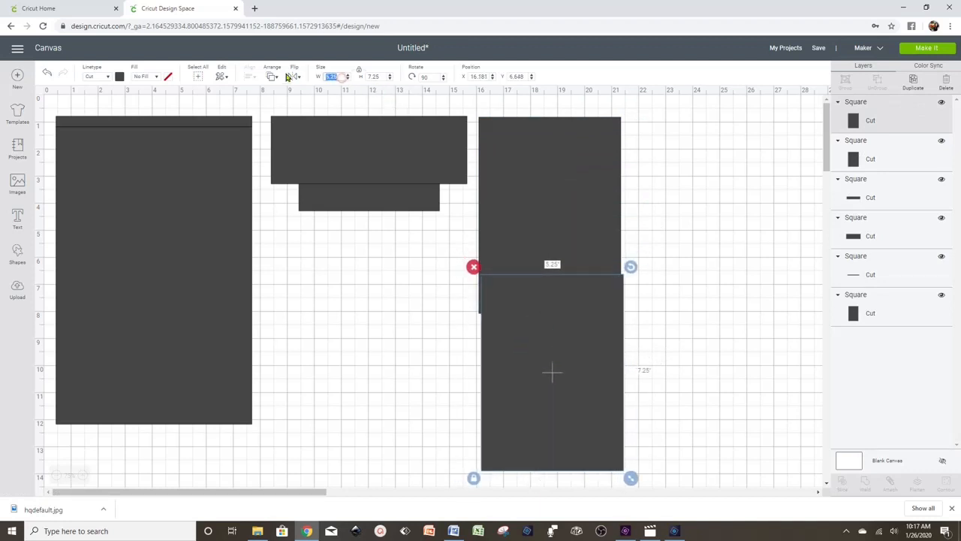
{"action": "type", "text": "7"}
{"action": "left_click", "coordinate": [380, 78]}
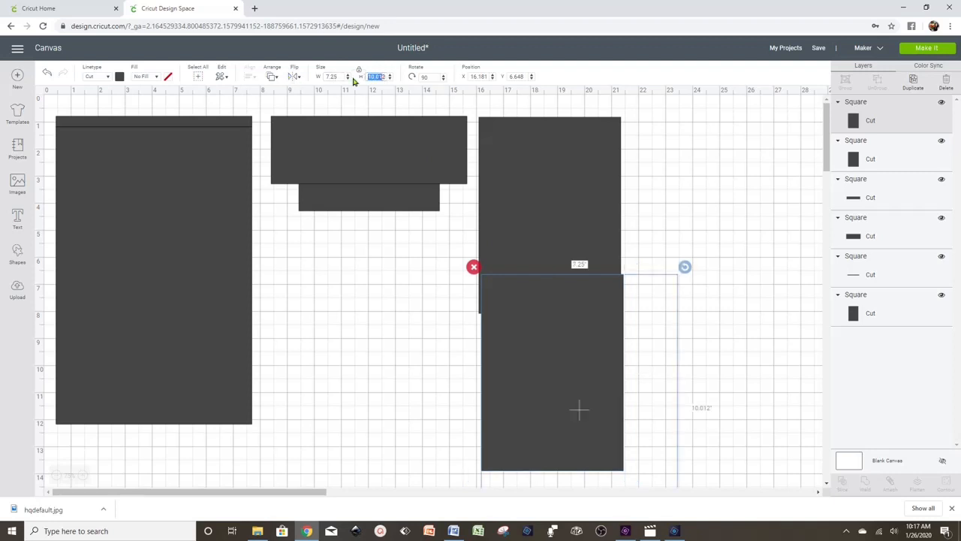
{"action": "type", "text": "2.52"}
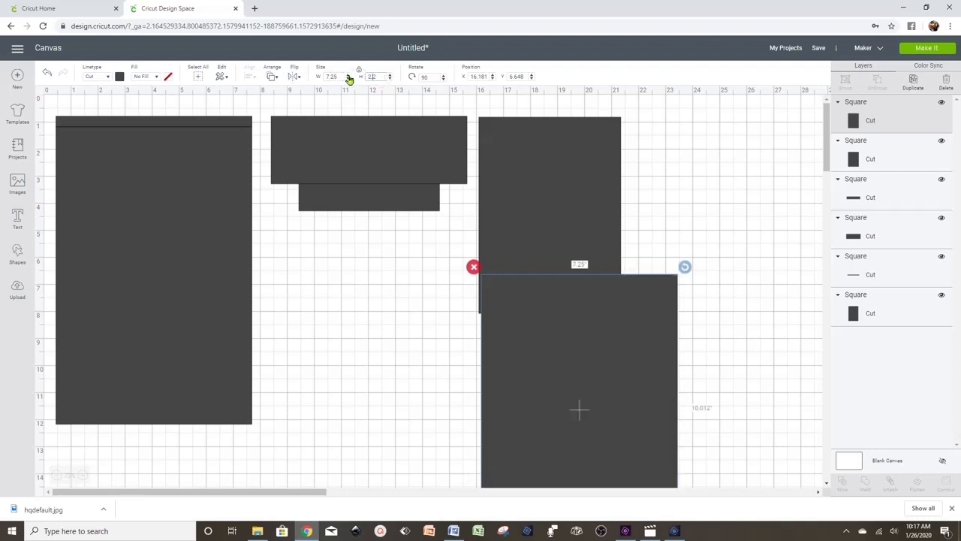
{"action": "key", "text": "Return"}
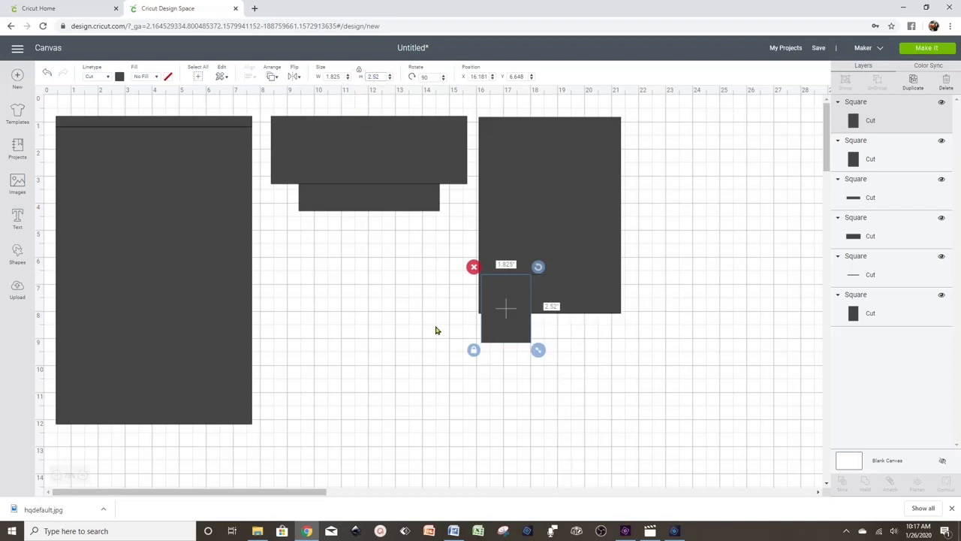
{"action": "left_click", "coordinate": [473, 351]}
{"action": "left_click", "coordinate": [342, 77]}
{"action": "type", "text": "7.25"}
{"action": "key", "text": "Tab"}
{"action": "type", "text": "2"}
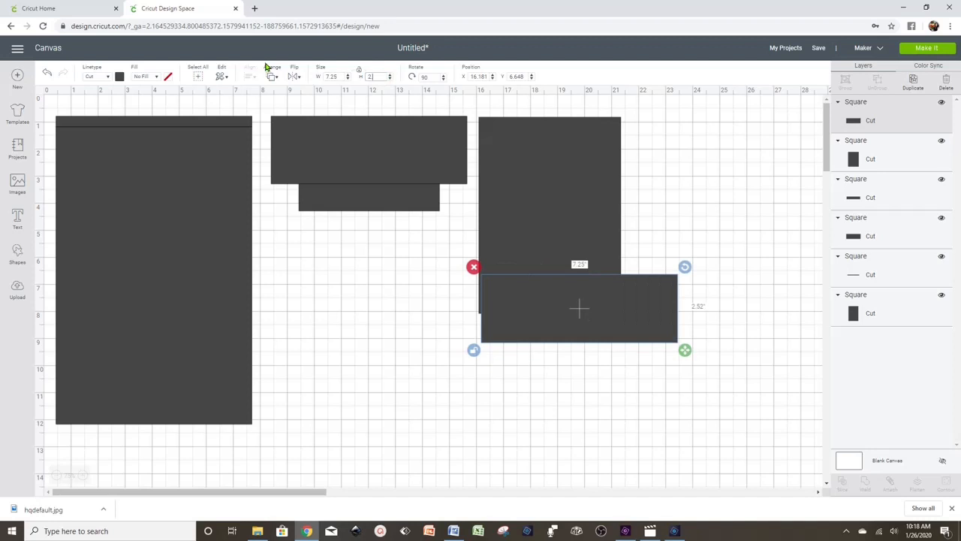
{"action": "type", "text": ".5"}
- Place the band under the tall rectangle and centre the two horizontally
{"action": "left_click_drag", "start_coordinate": [612, 318], "coordinate": [587, 344]}
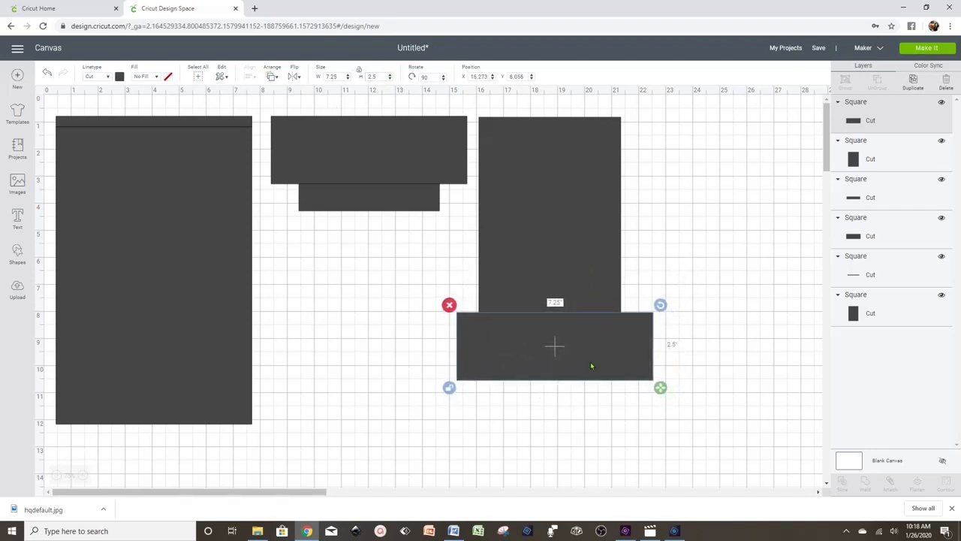
{"action": "left_click", "coordinate": [594, 401]}
{"action": "left_click_drag", "start_coordinate": [611, 430], "coordinate": [551, 245]}
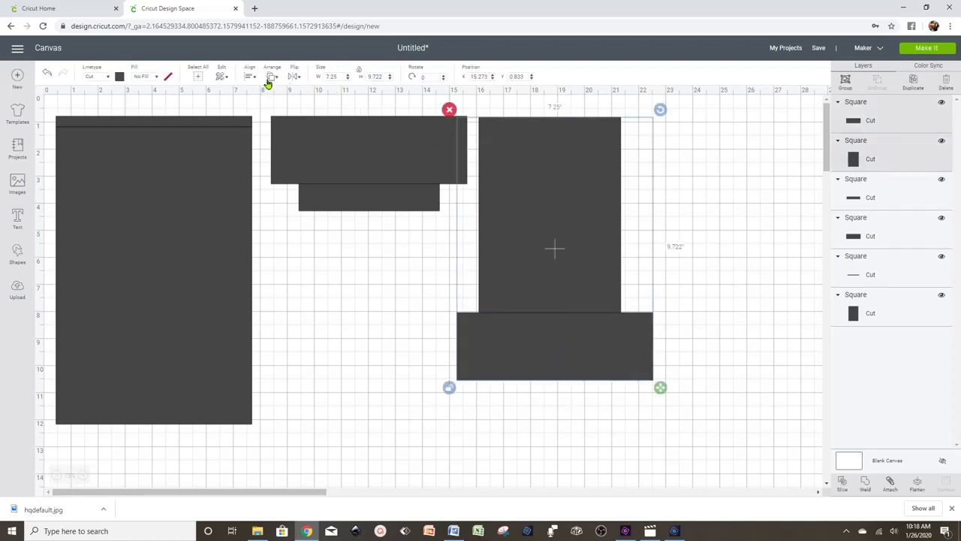
{"action": "left_click", "coordinate": [247, 77]}
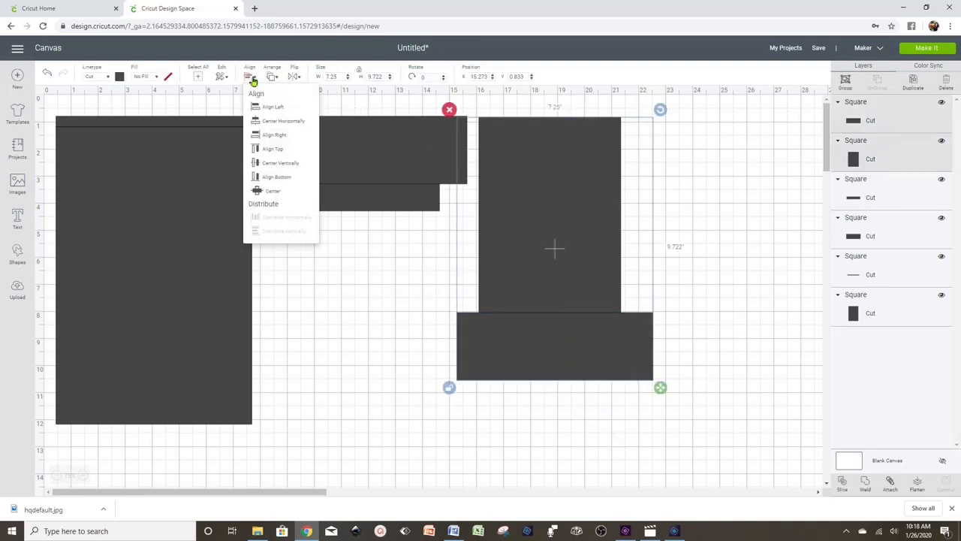
{"action": "left_click", "coordinate": [287, 123]}
{"action": "left_click", "coordinate": [668, 238]}
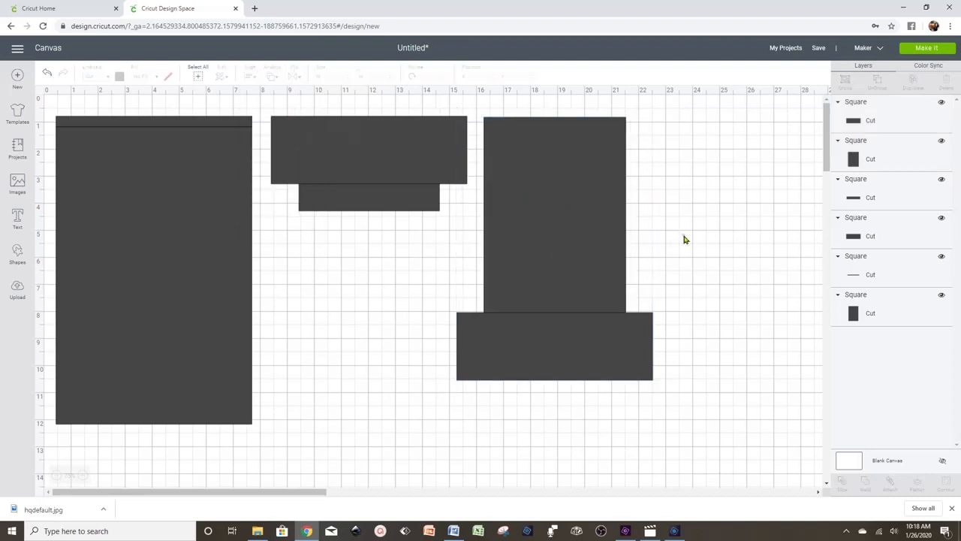
{"action": "left_click_drag", "start_coordinate": [630, 428], "coordinate": [543, 284]}
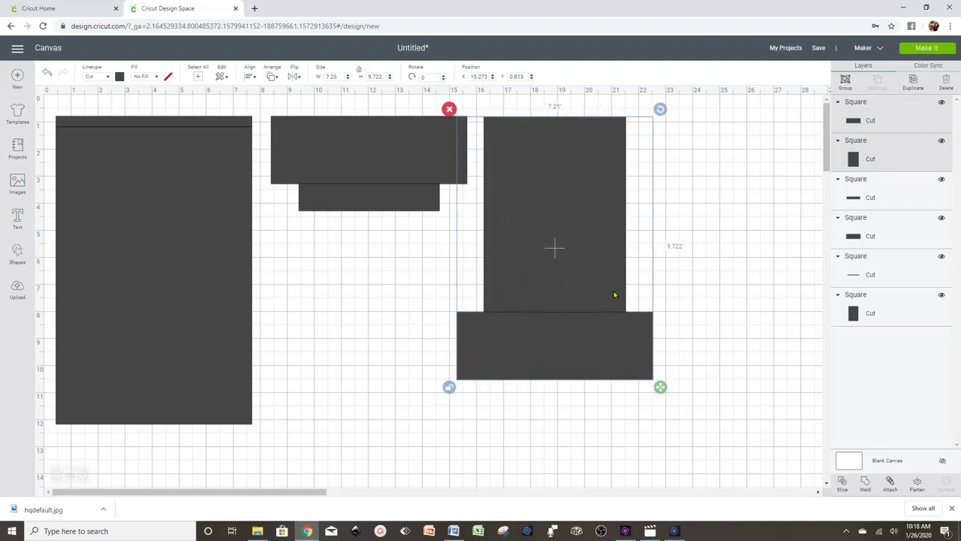
{"action": "left_click", "coordinate": [754, 294]}
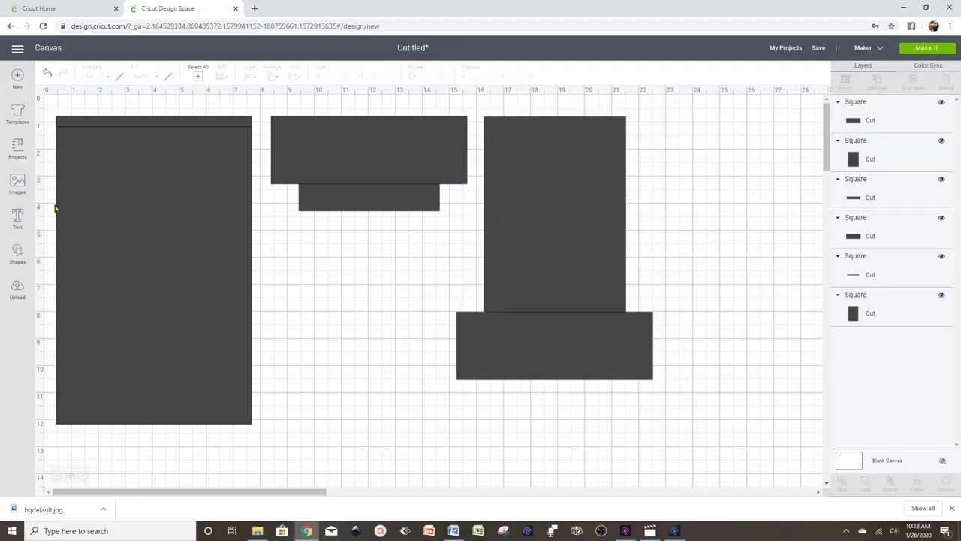
{"action": "left_click", "coordinate": [18, 251]}
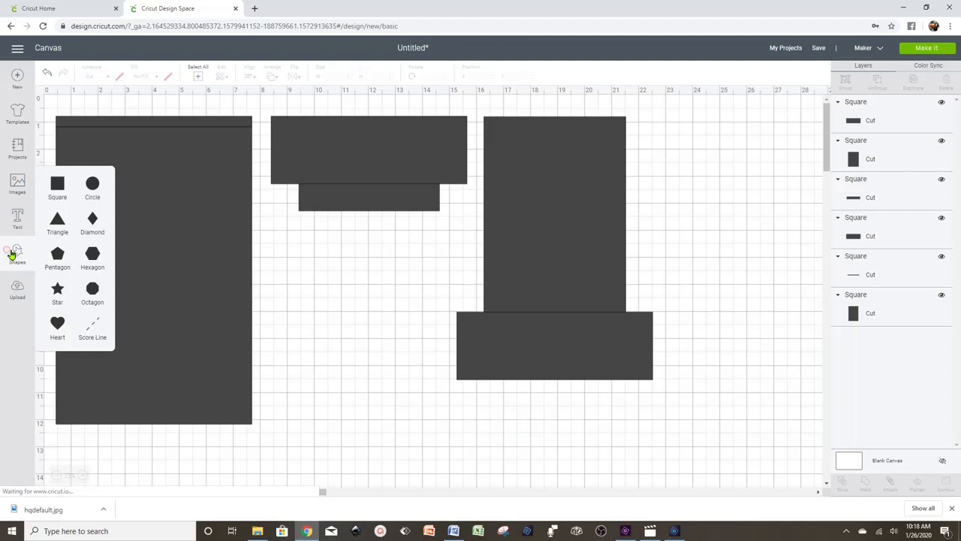
- Add a 2.25-inch square in the middle of the canvas
{"action": "left_click", "coordinate": [68, 188]}
{"action": "left_click_drag", "start_coordinate": [166, 201], "coordinate": [371, 302]}
{"action": "left_click", "coordinate": [341, 78]}
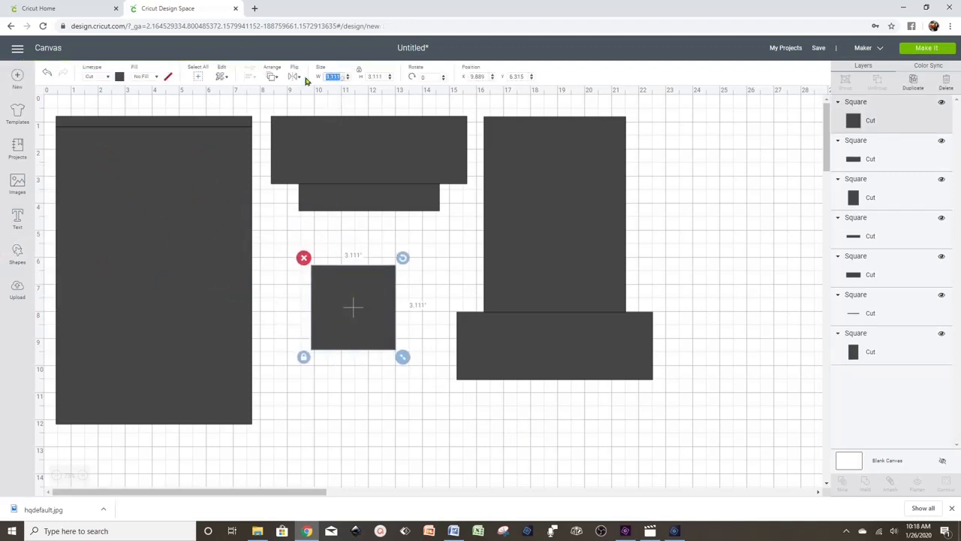
{"action": "type", "text": "2.25"}
{"action": "key", "text": "Return"}
{"action": "left_click", "coordinate": [377, 369]}
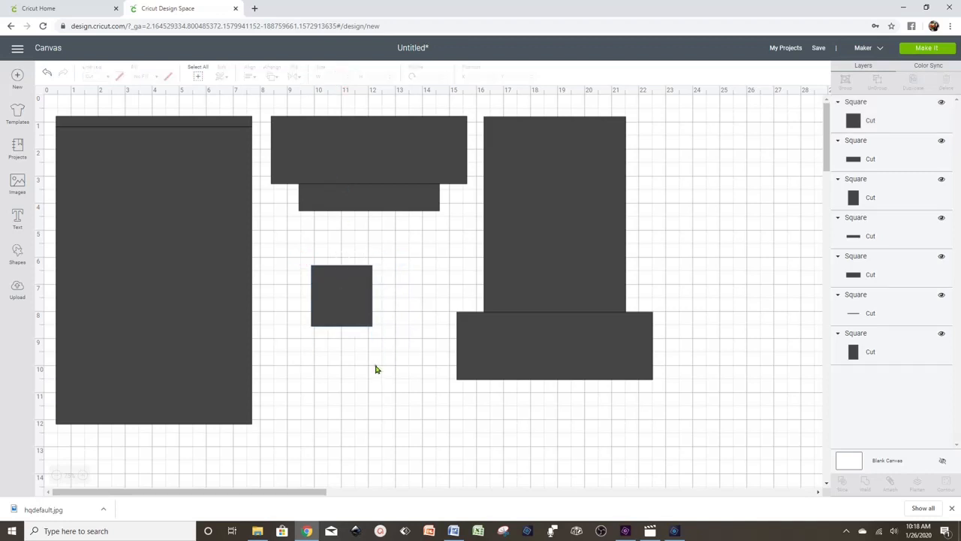
{"action": "left_click_drag", "start_coordinate": [339, 305], "coordinate": [350, 303]}
- Duplicate it, shrink the copy to 1.861 inches, colour it white and centre it
{"action": "right_click", "coordinate": [349, 309]}
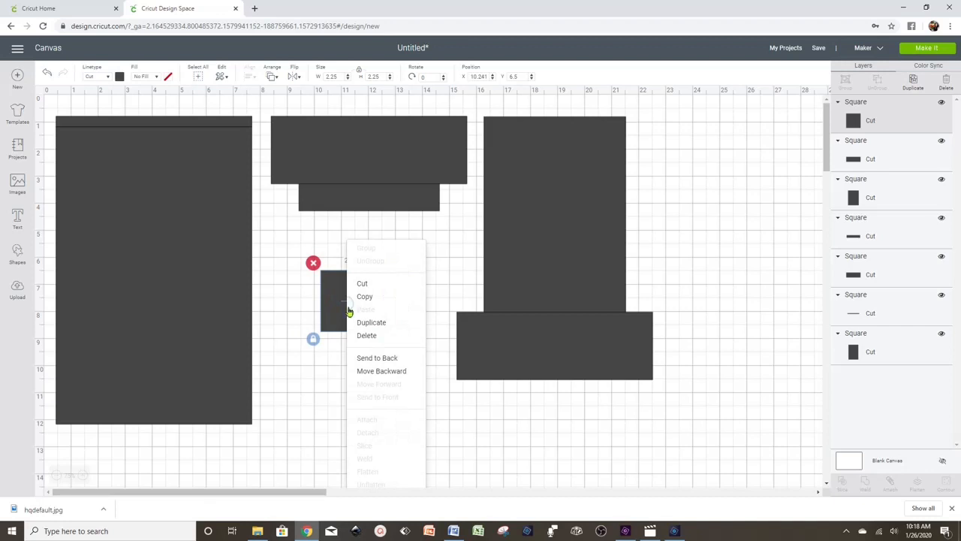
{"action": "left_click", "coordinate": [384, 329]}
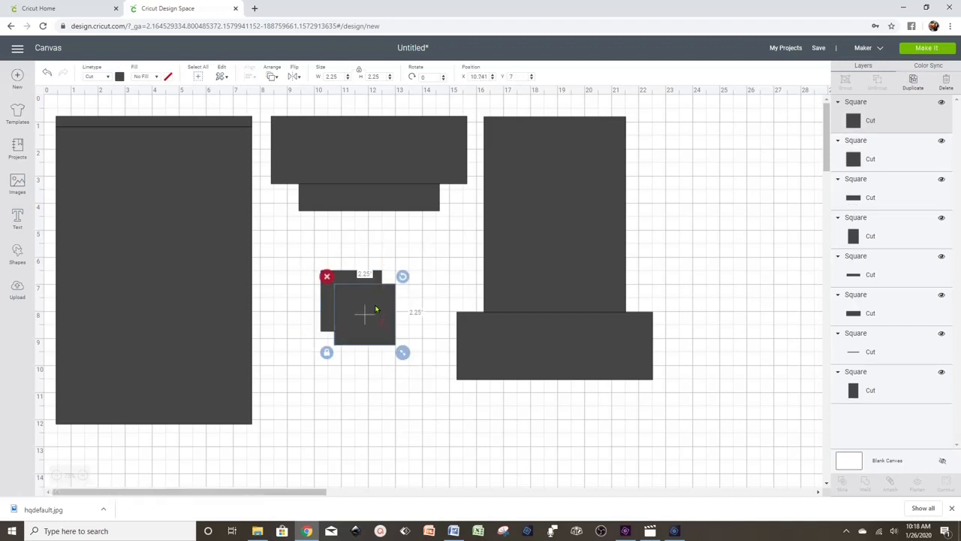
{"action": "mouse_move", "coordinate": [365, 311]}
{"action": "left_mouse_down"}
{"action": "mouse_move", "coordinate": [369, 332]}
{"action": "mouse_move", "coordinate": [358, 310]}
{"action": "mouse_move", "coordinate": [367, 301]}
{"action": "left_mouse_up"}
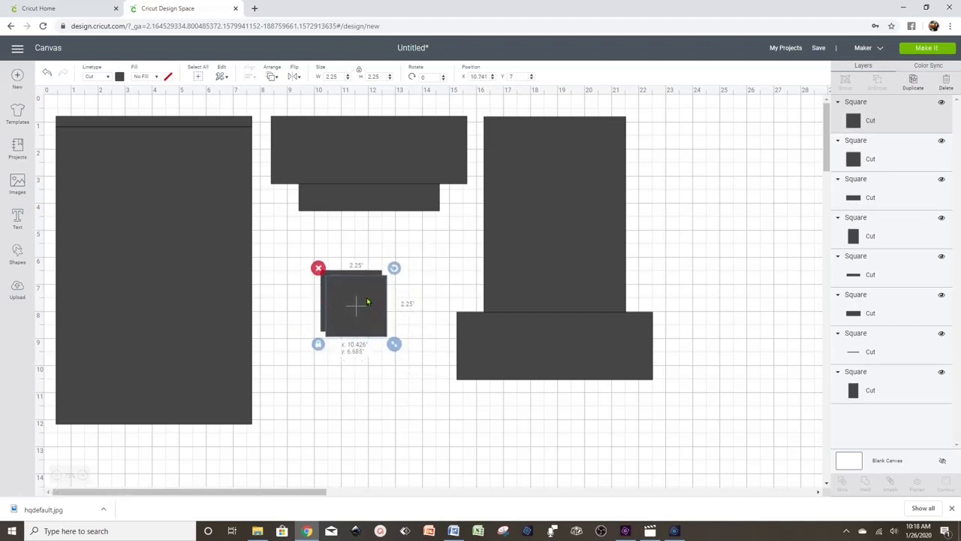
{"action": "left_click_drag", "start_coordinate": [393, 343], "coordinate": [385, 335]}
{"action": "left_click_drag", "start_coordinate": [383, 334], "coordinate": [383, 334]}
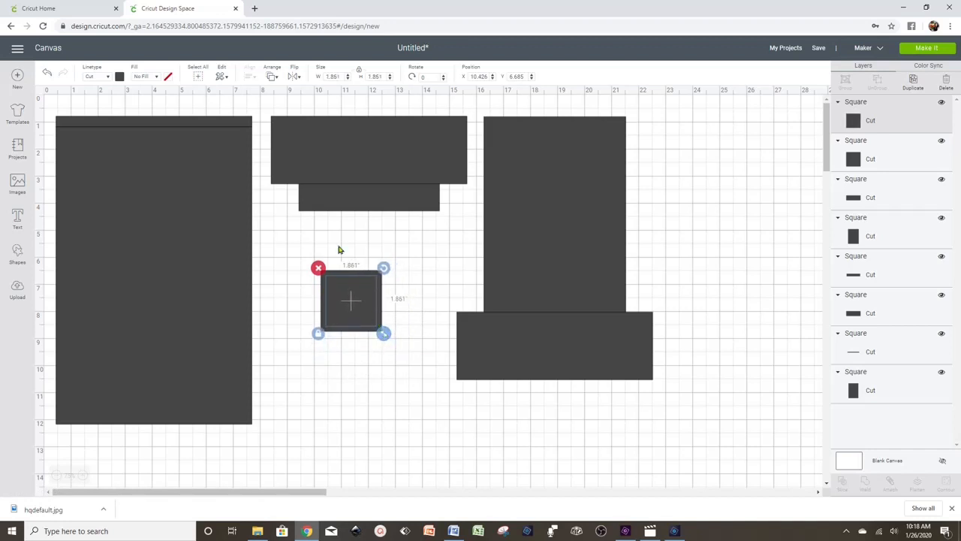
{"action": "left_click", "coordinate": [120, 77]}
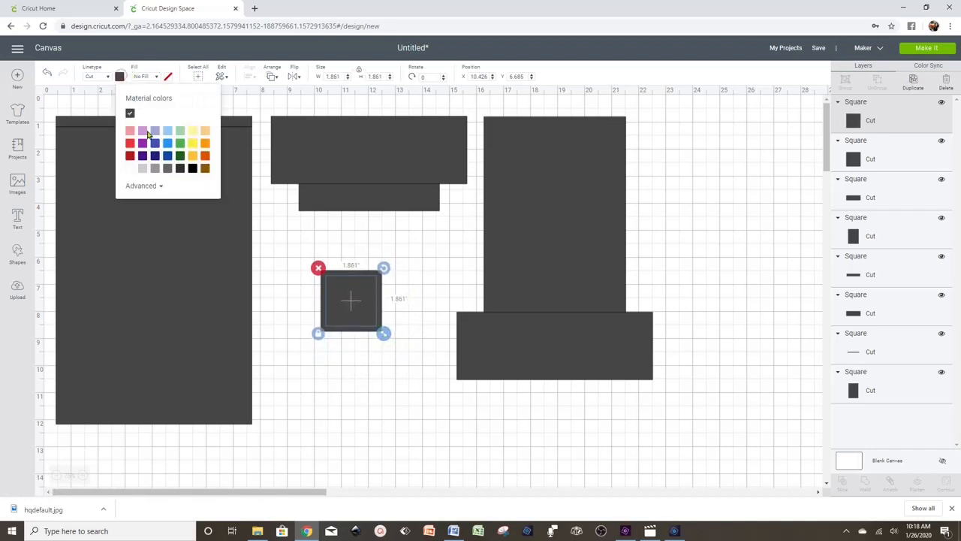
{"action": "left_click", "coordinate": [129, 169]}
{"action": "left_click", "coordinate": [382, 347]}
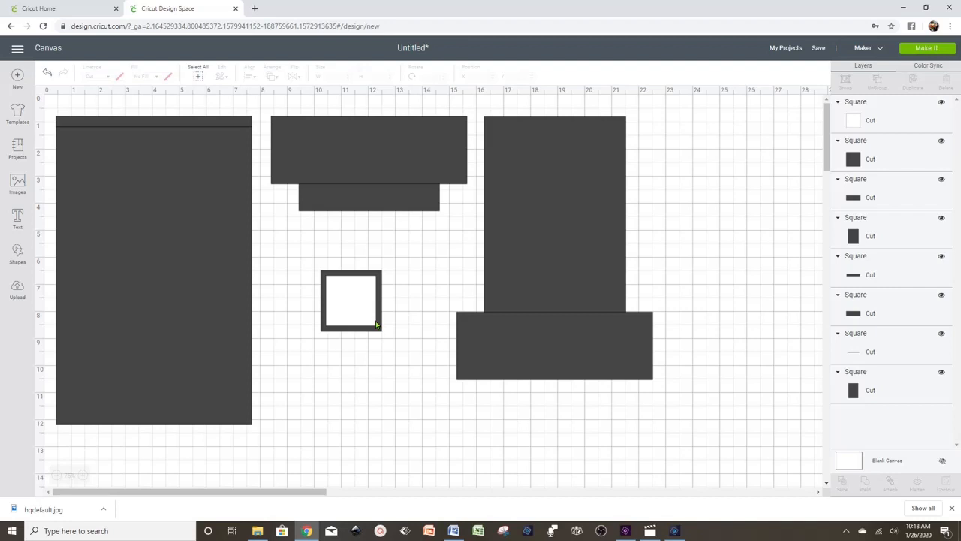
{"action": "mouse_move", "coordinate": [368, 310]}
{"action": "left_mouse_down"}
{"action": "mouse_move", "coordinate": [372, 299]}
{"action": "mouse_move", "coordinate": [369, 310]}
{"action": "left_mouse_up"}
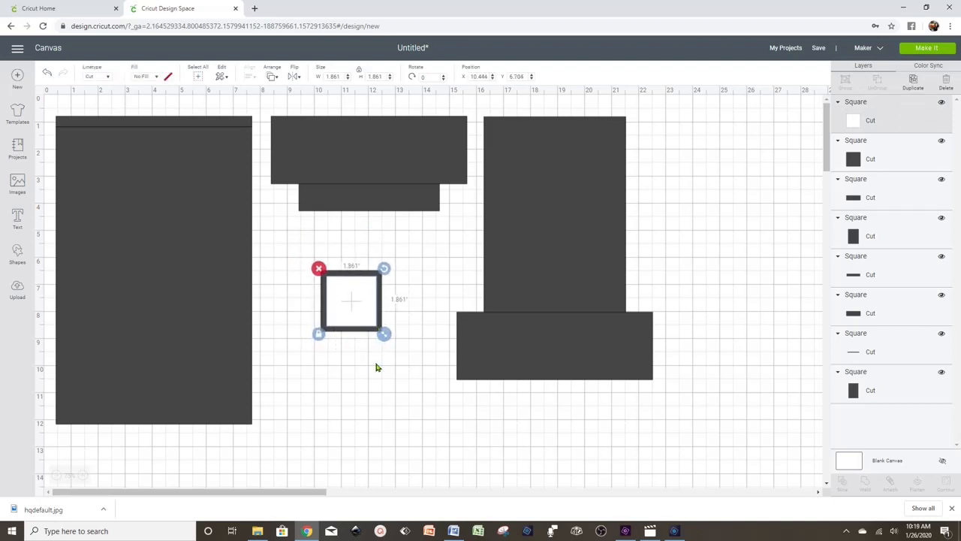
- Duplicate the tall rectangle to the far right and resize it to 2 by 11.5 inches
{"action": "left_click", "coordinate": [375, 365]}
{"action": "left_click", "coordinate": [557, 213]}
{"action": "right_click", "coordinate": [556, 213]}
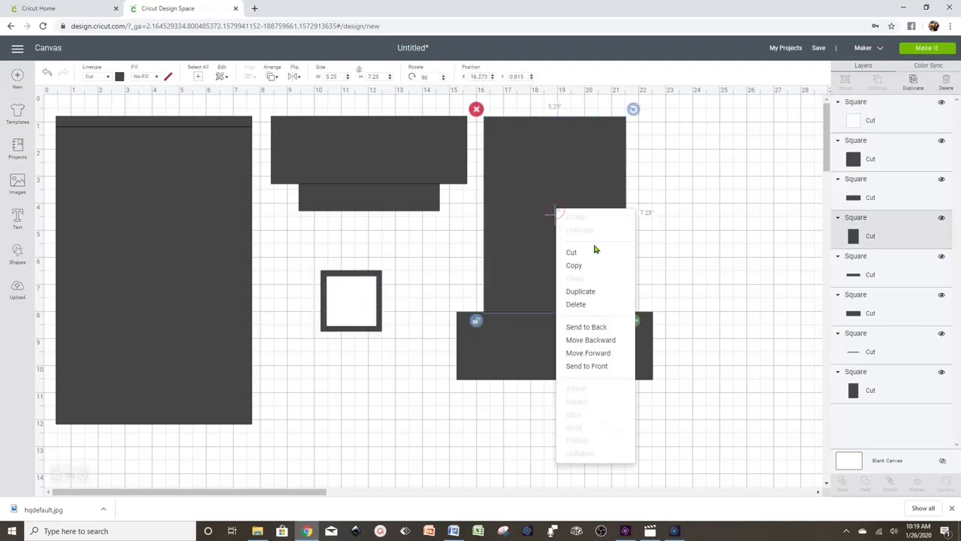
{"action": "left_click", "coordinate": [596, 293]}
{"action": "left_click_drag", "start_coordinate": [590, 269], "coordinate": [732, 235]}
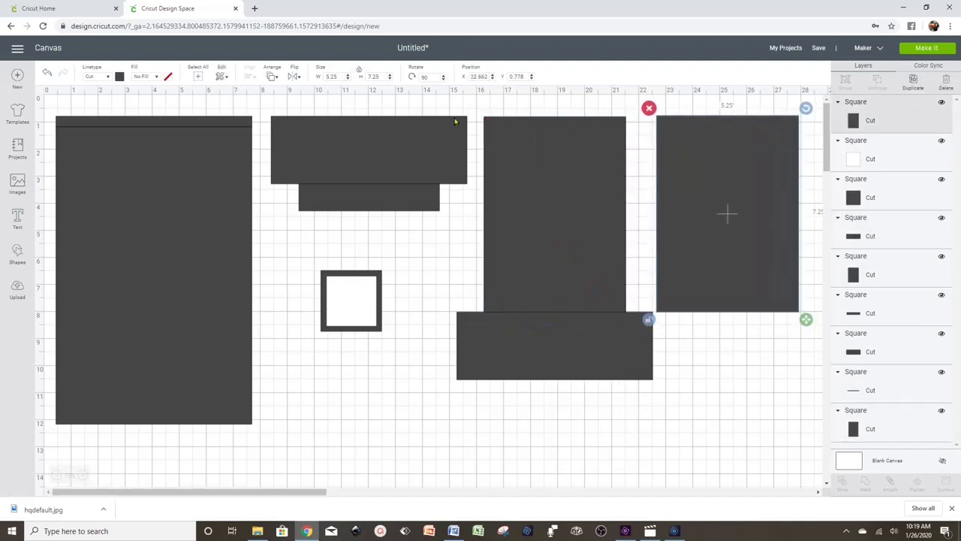
{"action": "left_click", "coordinate": [339, 77]}
{"action": "type", "text": "2"}
{"action": "left_click_drag", "start_coordinate": [385, 76], "coordinate": [346, 76]}
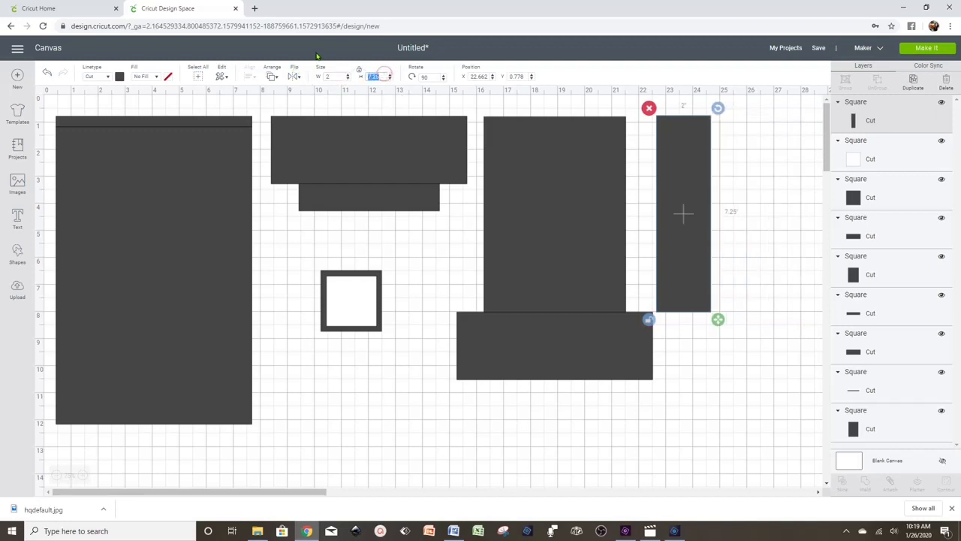
{"action": "type", "text": "11"}
{"action": "key", "text": "Return"}
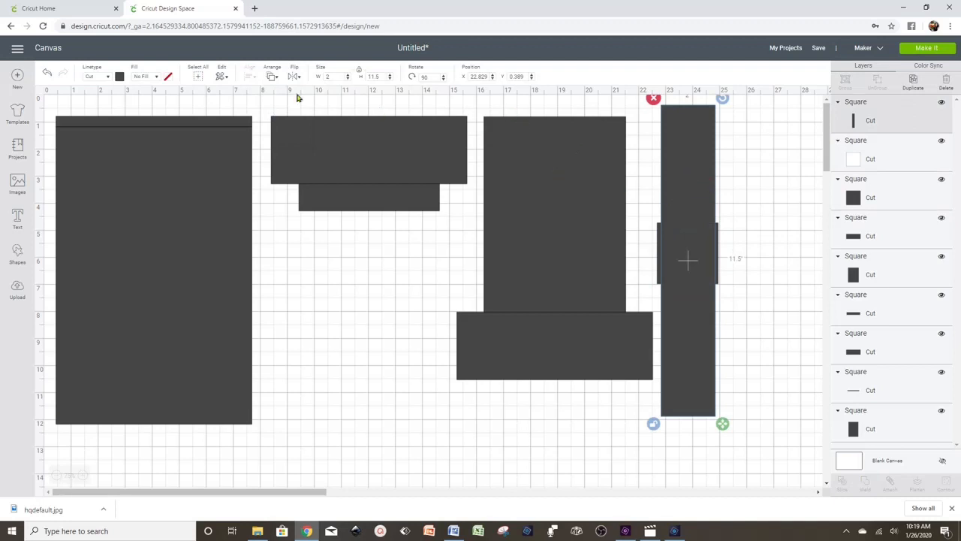
- Send the strip to the back behind the framed square and shift both right
{"action": "left_click", "coordinate": [275, 78]}
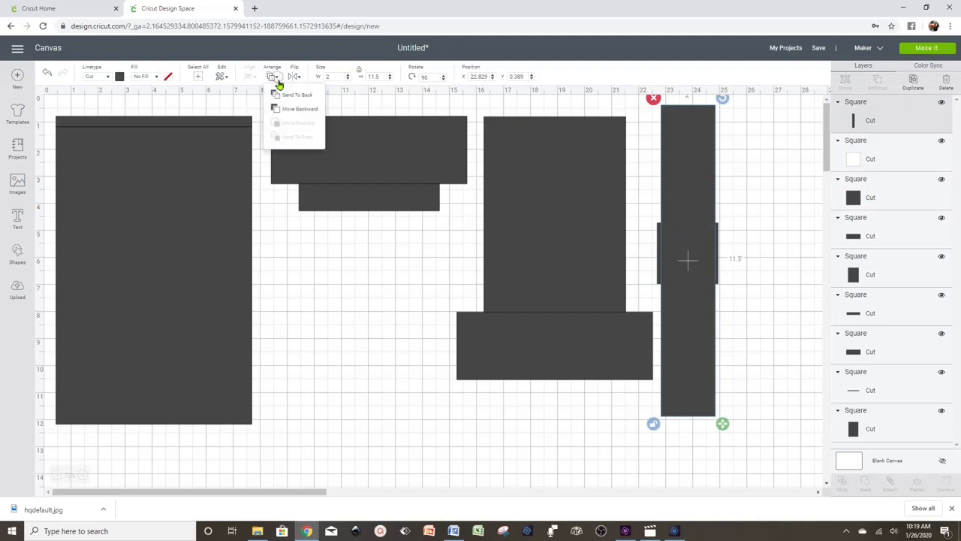
{"action": "left_click", "coordinate": [309, 98]}
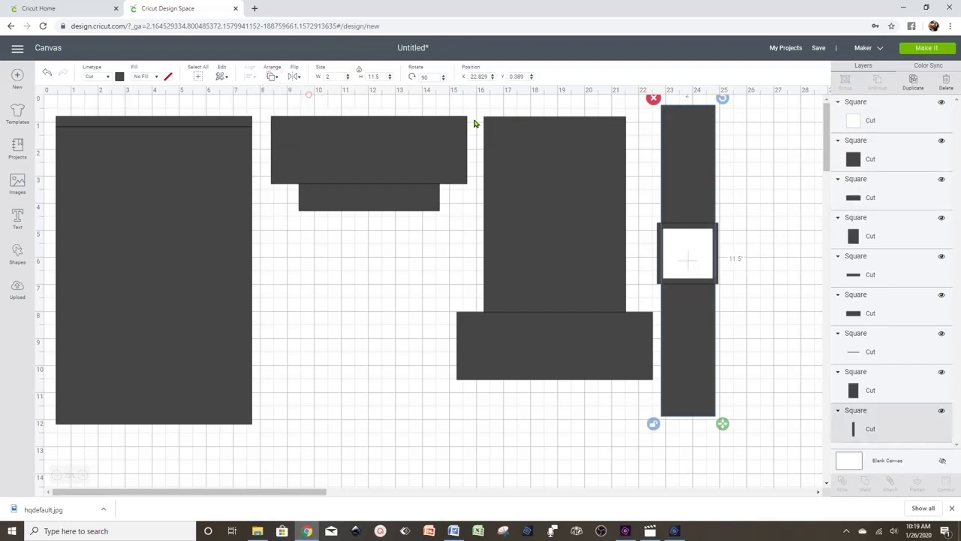
{"action": "left_click", "coordinate": [768, 196]}
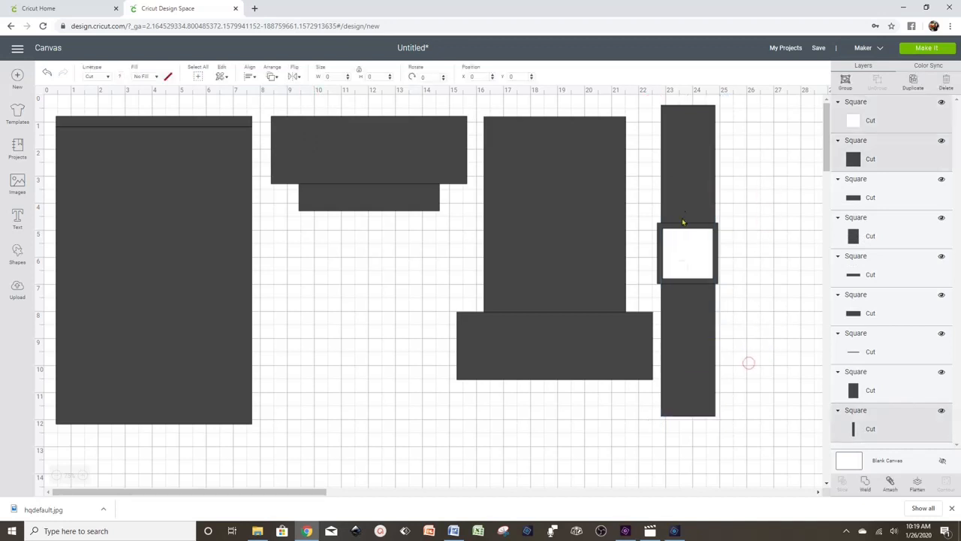
{"action": "mouse_move", "coordinate": [682, 220]}
{"action": "left_mouse_down"}
{"action": "mouse_move", "coordinate": [703, 234]}
{"action": "mouse_move", "coordinate": [696, 230]}
{"action": "left_mouse_up"}
{"action": "left_click", "coordinate": [762, 241]}
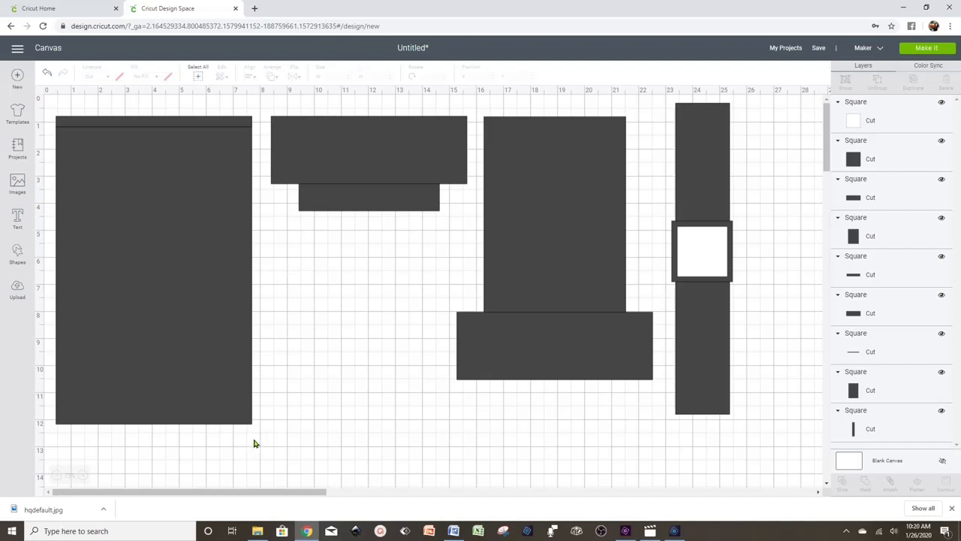
- Colour the large left panel purple
{"action": "left_click", "coordinate": [211, 314]}
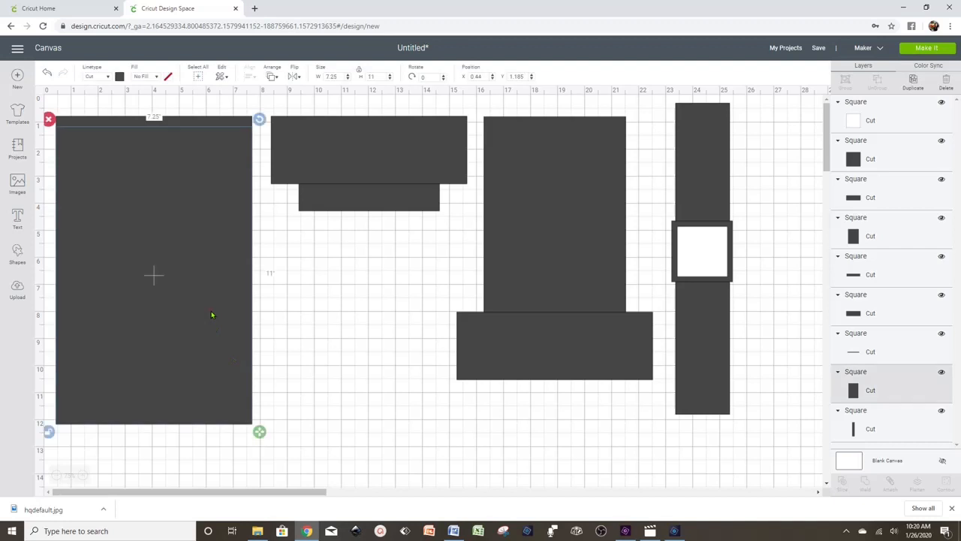
{"action": "left_click", "coordinate": [294, 304]}
{"action": "left_click", "coordinate": [175, 202]}
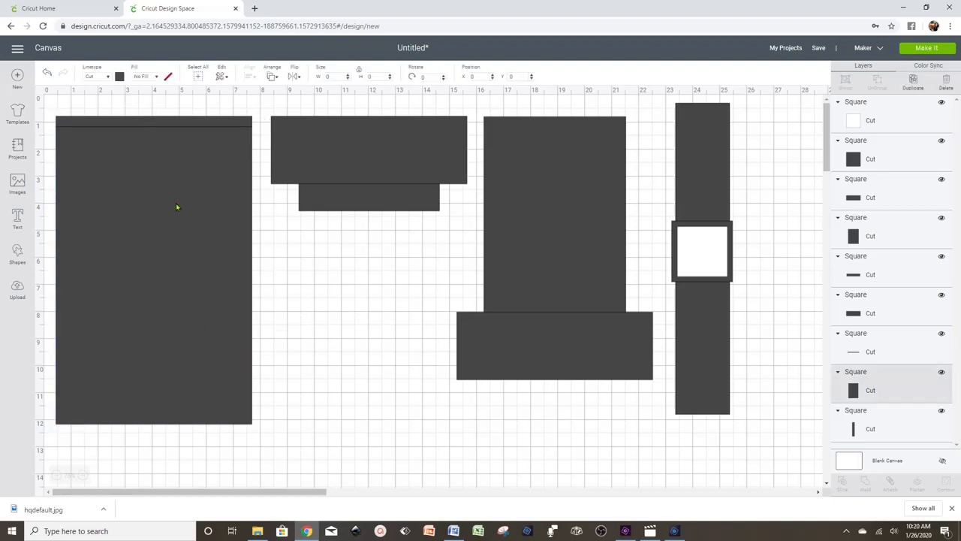
{"action": "left_click", "coordinate": [119, 78]}
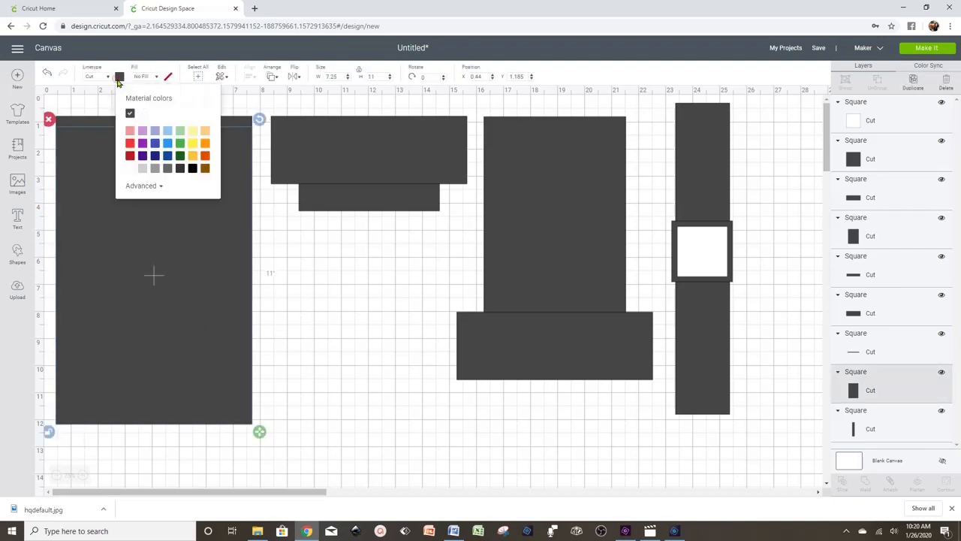
{"action": "left_click", "coordinate": [145, 156]}
{"action": "left_click", "coordinate": [299, 284]}
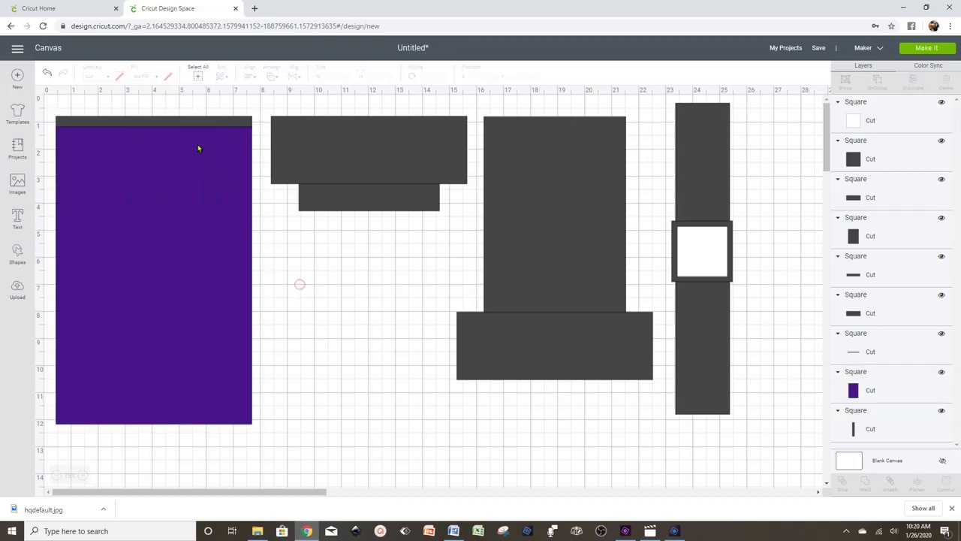
- Try a lighter purple on the panel
{"action": "left_click", "coordinate": [210, 215]}
{"action": "left_click", "coordinate": [118, 77]}
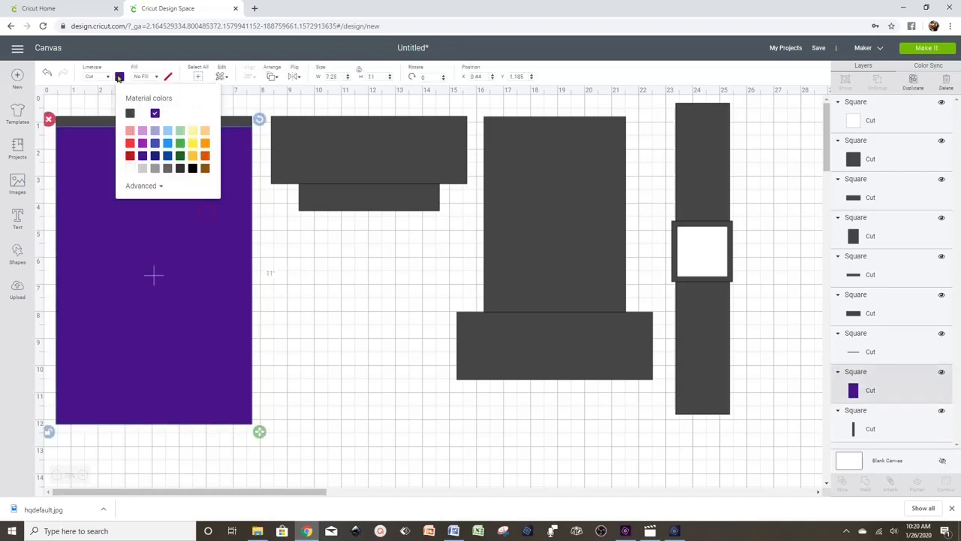
{"action": "left_click", "coordinate": [143, 133]}
{"action": "left_click", "coordinate": [349, 337]}
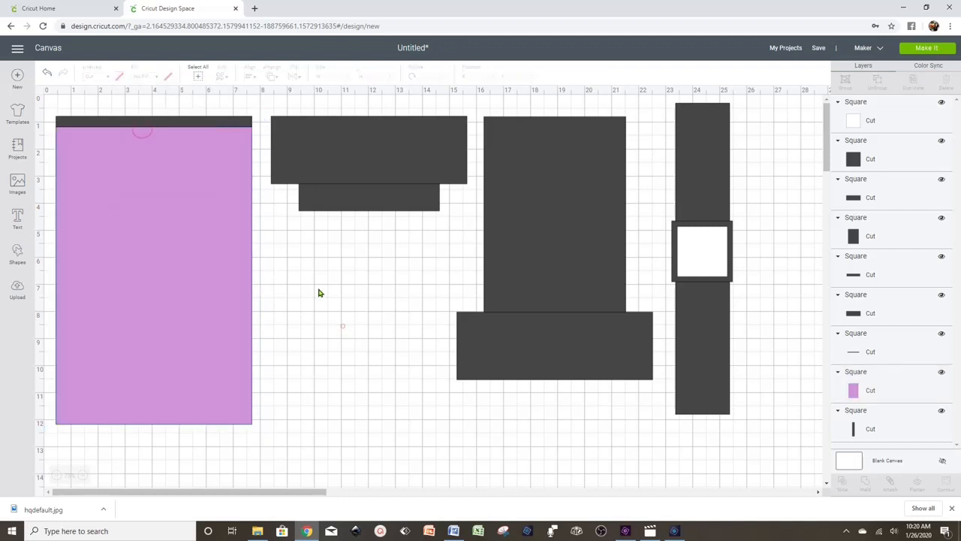
- Switch back to dark purple and deepen it to #320D61 in the custom picker
{"action": "left_click", "coordinate": [236, 283]}
{"action": "left_click", "coordinate": [119, 77]}
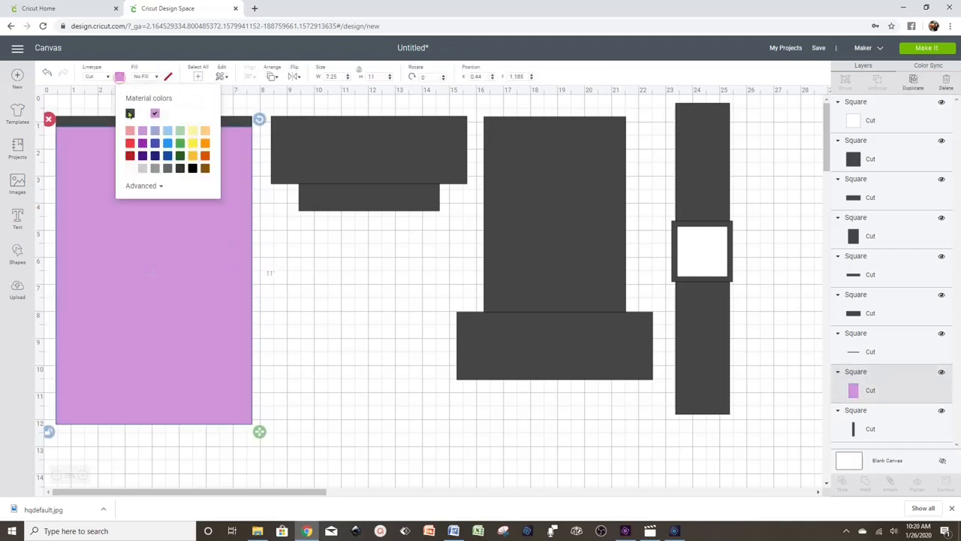
{"action": "left_click", "coordinate": [142, 156]}
{"action": "left_click", "coordinate": [149, 186]}
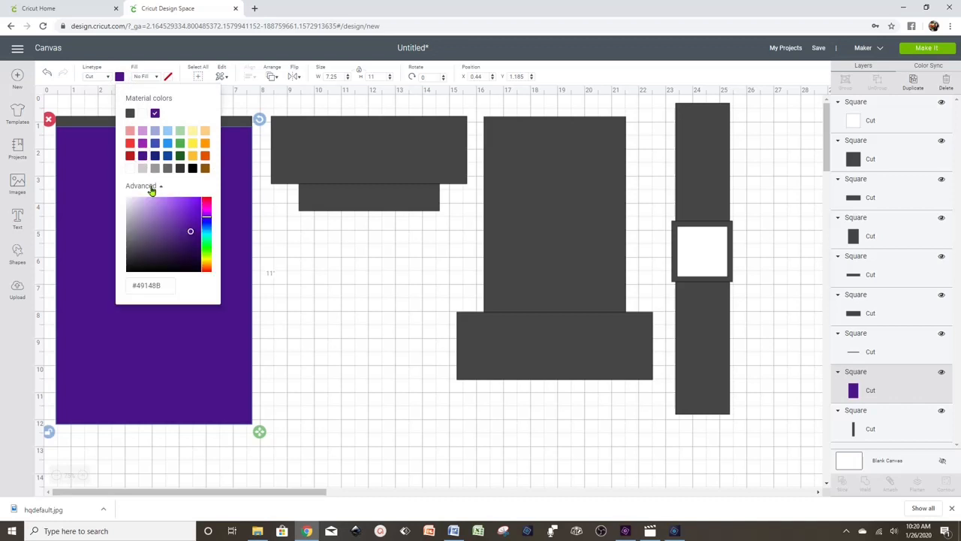
{"action": "left_click", "coordinate": [191, 244]}
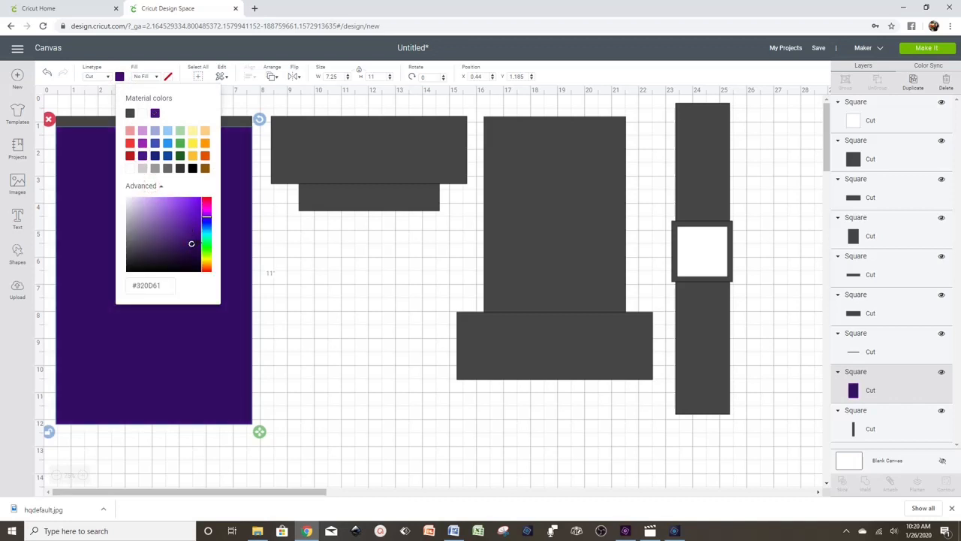
{"action": "left_click", "coordinate": [311, 260]}
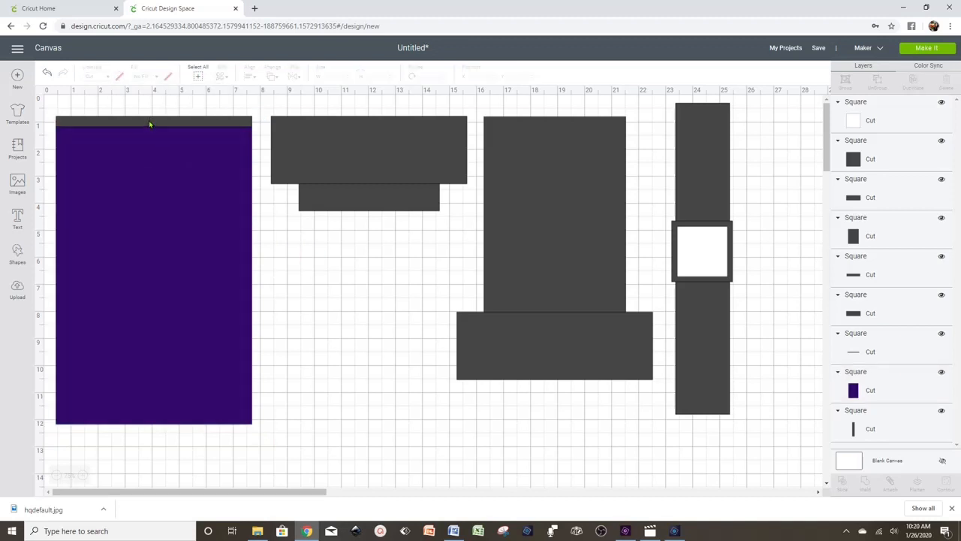
{"action": "left_click", "coordinate": [149, 123]}
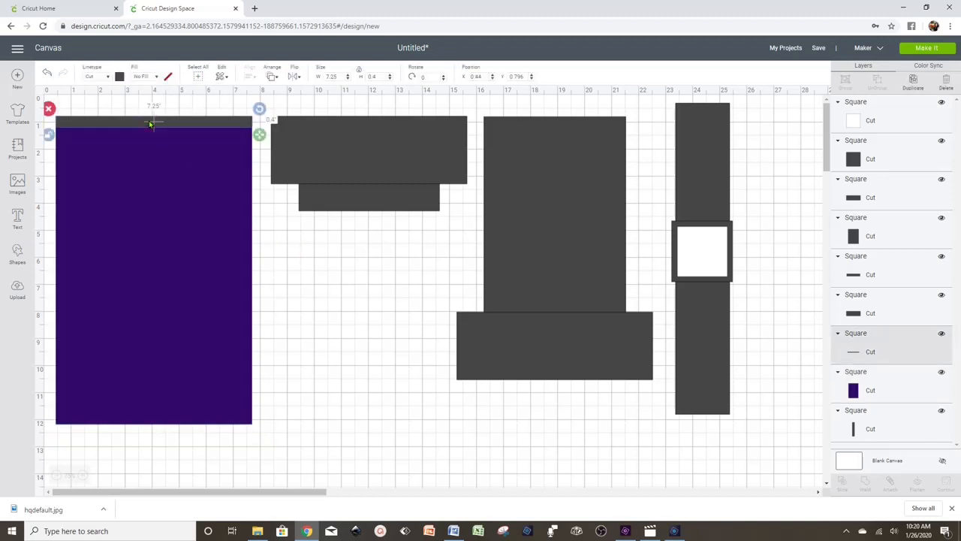
{"action": "left_click", "coordinate": [150, 245]}
{"action": "left_click", "coordinate": [398, 331]}
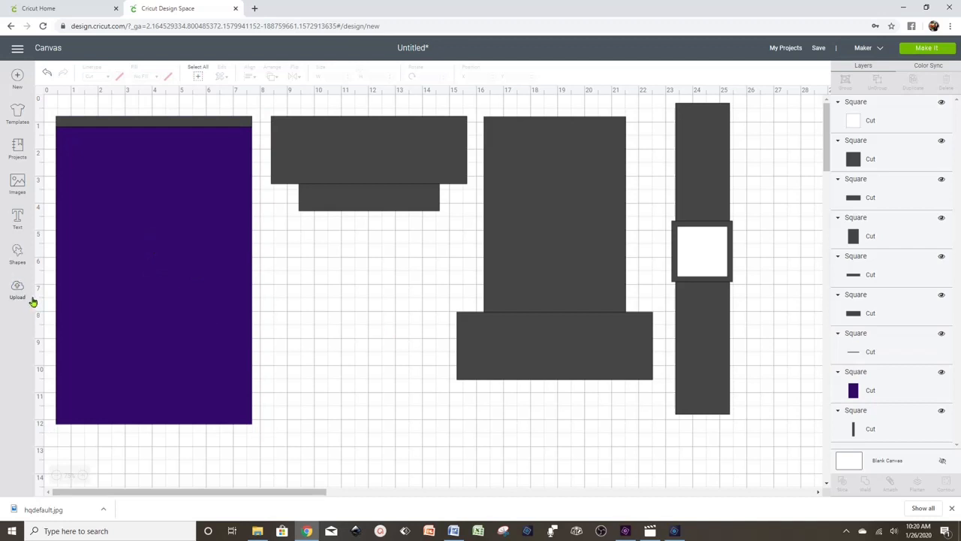
- Add a score line rotated 90° and move it across the middle of the purple panel
{"action": "left_click", "coordinate": [20, 257]}
{"action": "left_click", "coordinate": [92, 326]}
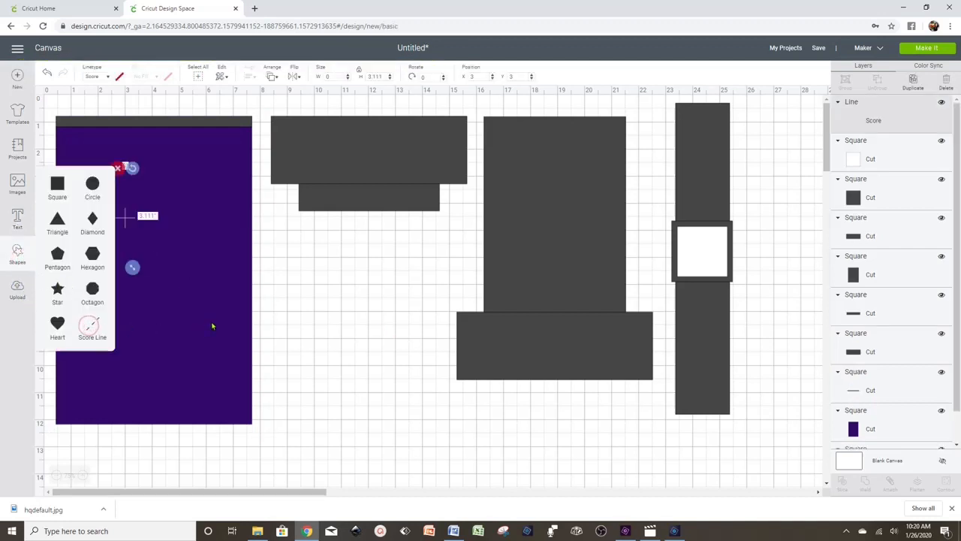
{"action": "left_click", "coordinate": [425, 77]}
{"action": "type", "text": "9"}
{"action": "key", "text": "Return"}
{"action": "left_click", "coordinate": [318, 285]}
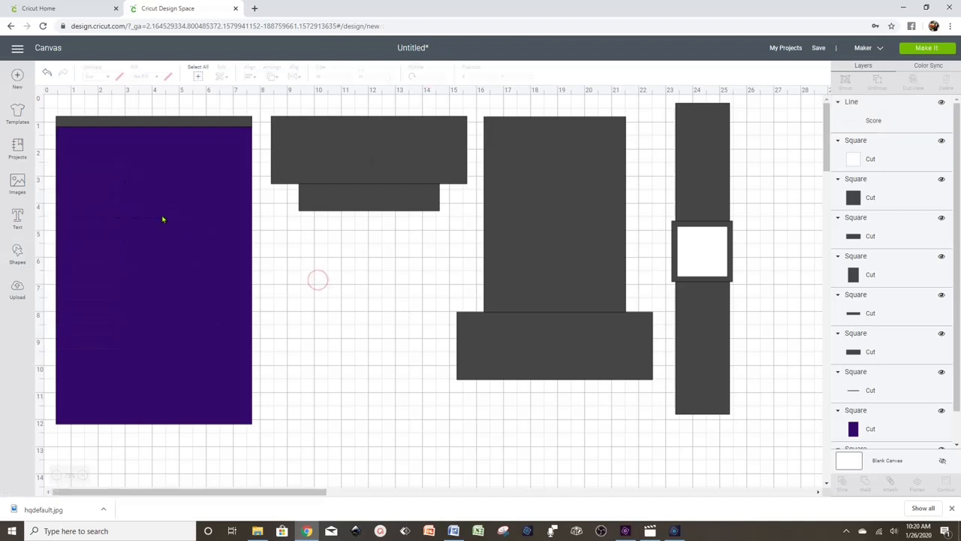
{"action": "left_click_drag", "start_coordinate": [162, 219], "coordinate": [260, 298]}
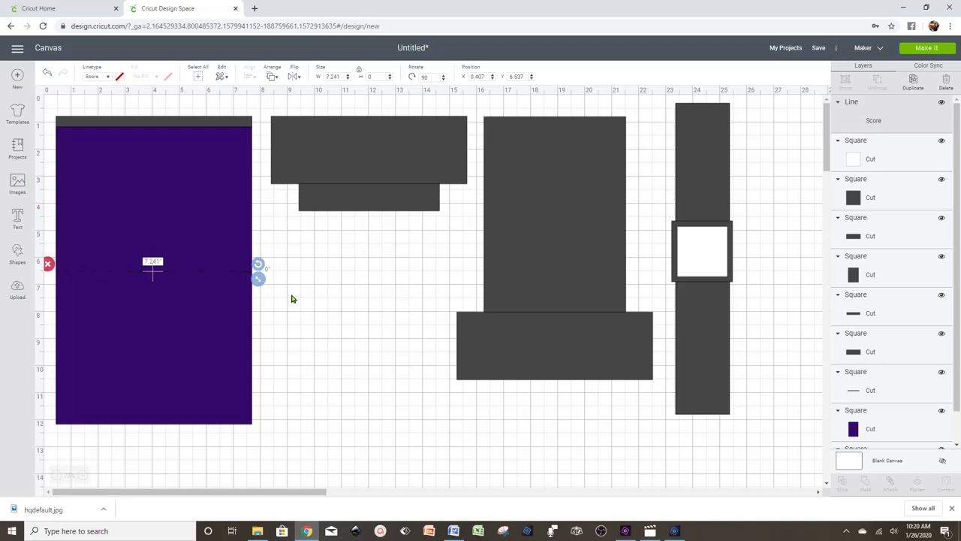
- Centre the score line on the purple panel with Align Center
{"action": "left_click", "coordinate": [293, 298]}
{"action": "left_click_drag", "start_coordinate": [282, 368], "coordinate": [154, 257]}
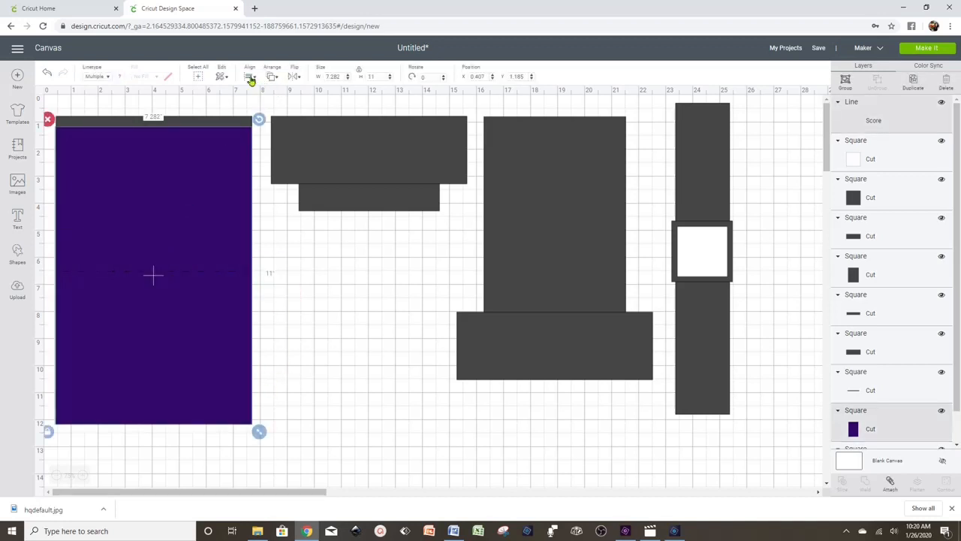
{"action": "left_click", "coordinate": [250, 78]}
{"action": "left_click", "coordinate": [278, 191]}
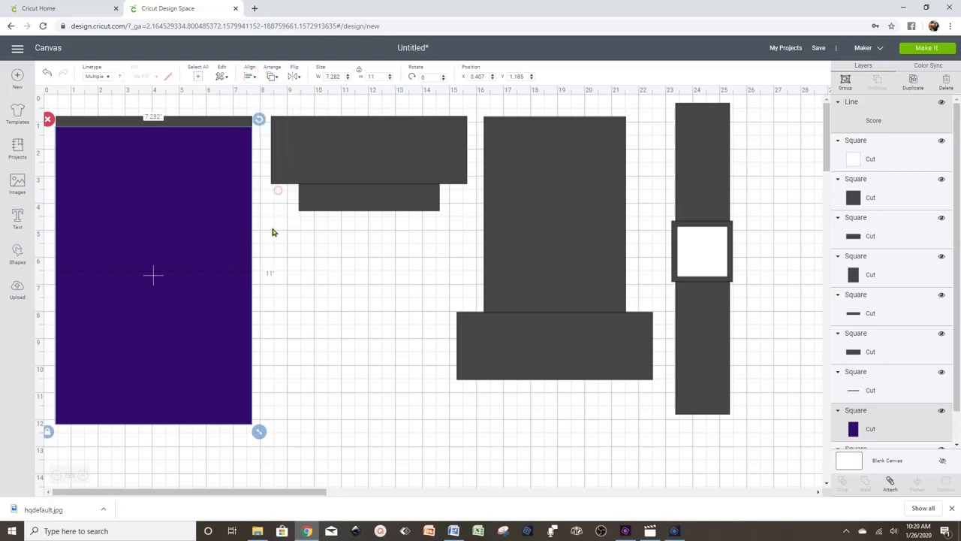
{"action": "left_click", "coordinate": [315, 334]}
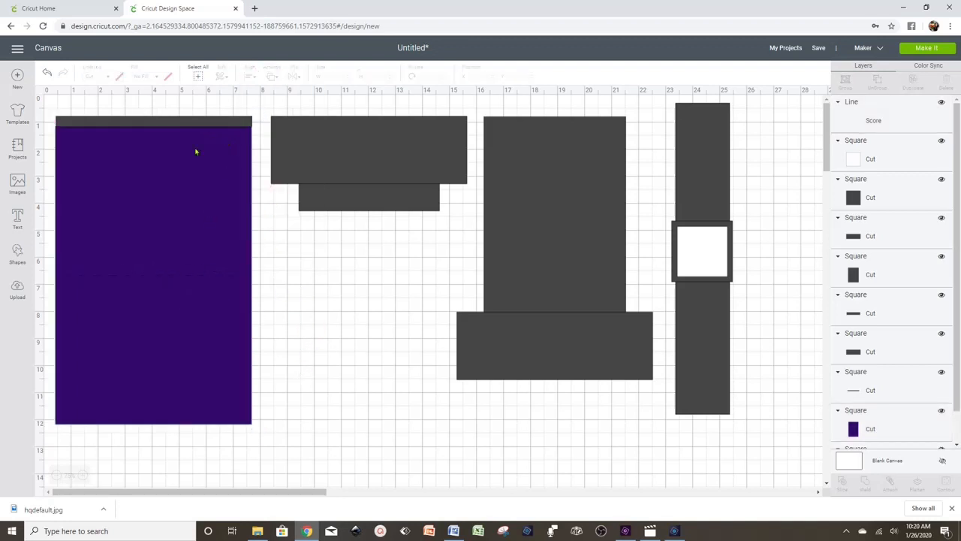
- Duplicate the score line and move the copy up near the panel's top
{"action": "left_click", "coordinate": [189, 277]}
{"action": "right_click", "coordinate": [189, 278]}
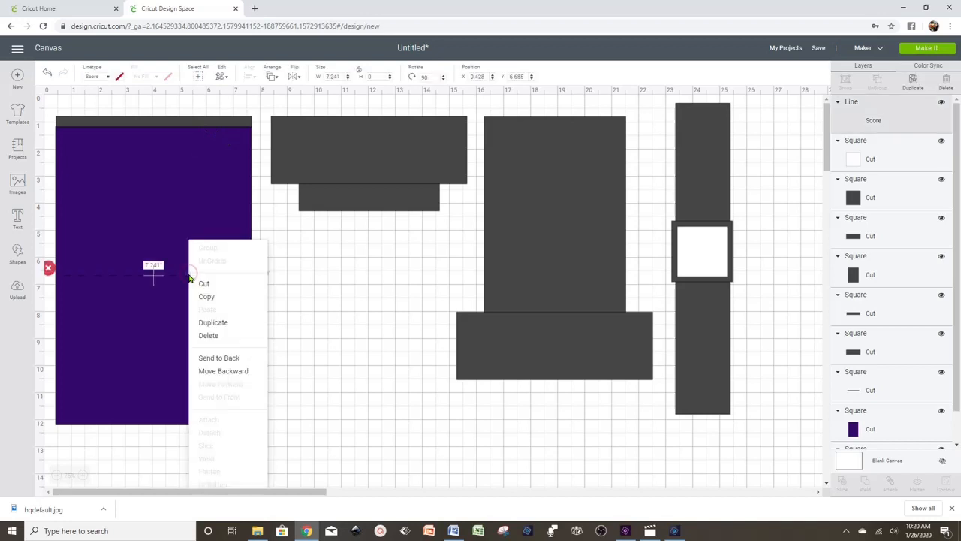
{"action": "left_click", "coordinate": [226, 325]}
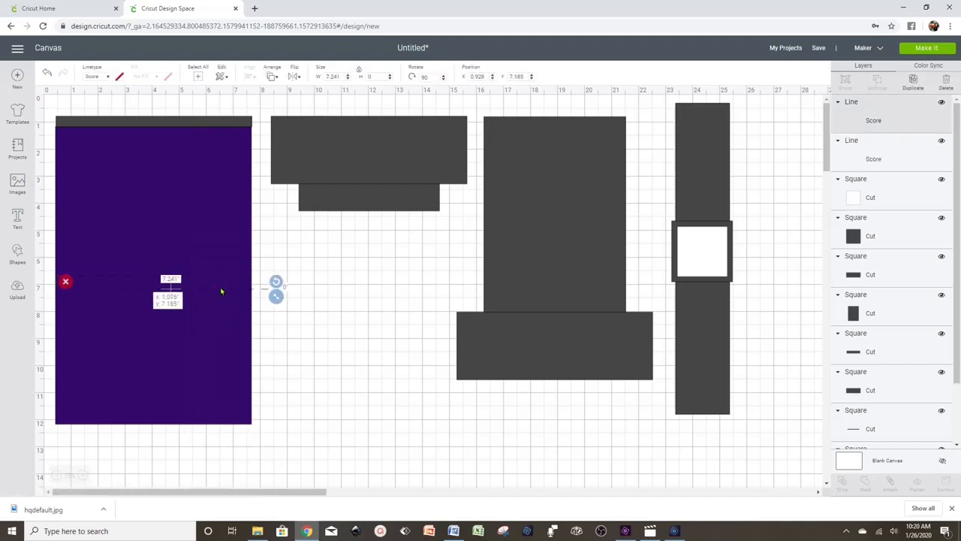
{"action": "left_click_drag", "start_coordinate": [220, 289], "coordinate": [203, 167]}
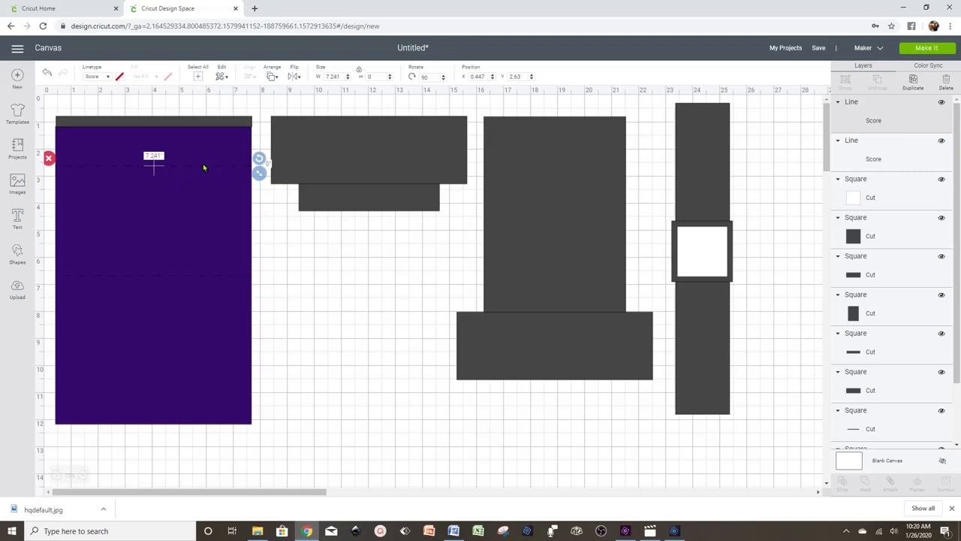
{"action": "left_click", "coordinate": [198, 123]}
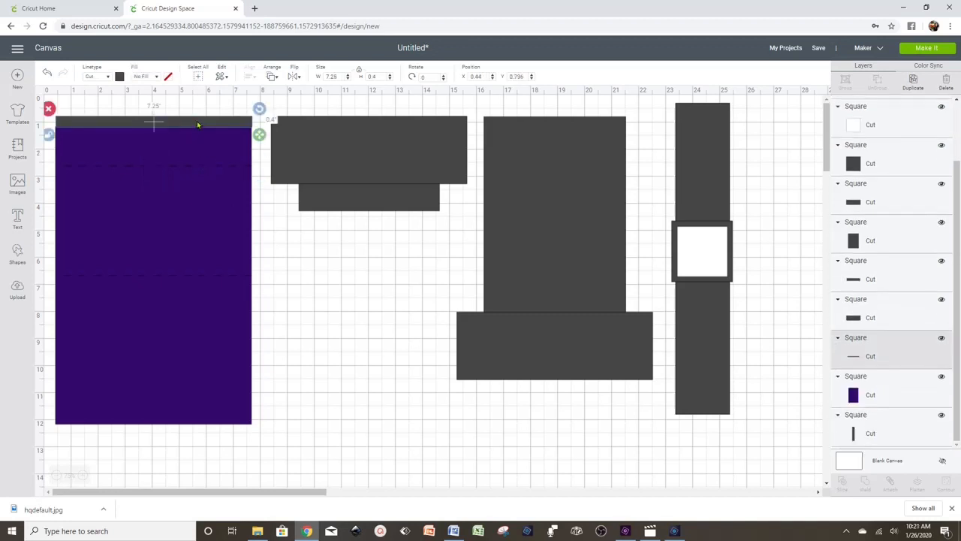
- Recolour the top strip purple and centre it horizontally on the panel
{"action": "left_click", "coordinate": [119, 76]}
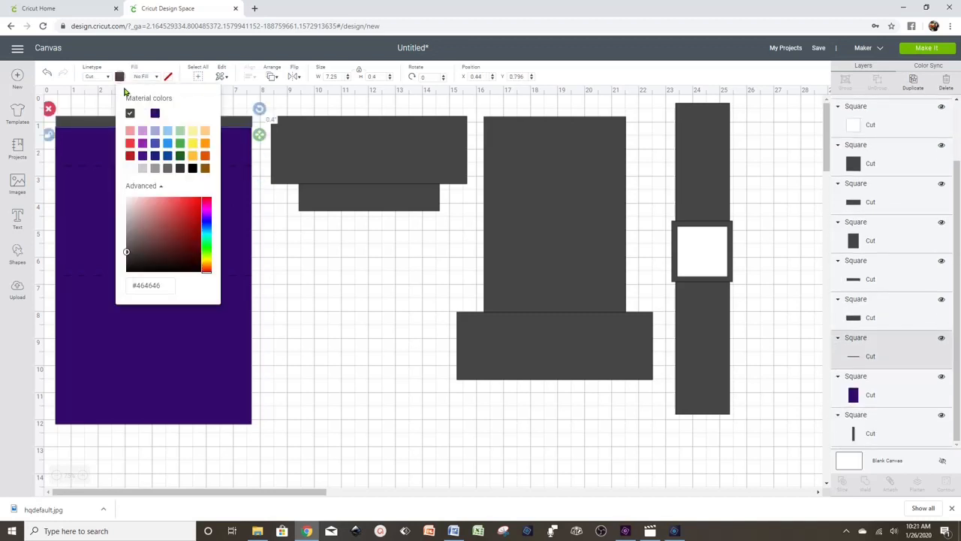
{"action": "left_click", "coordinate": [156, 114]}
{"action": "left_click", "coordinate": [287, 247]}
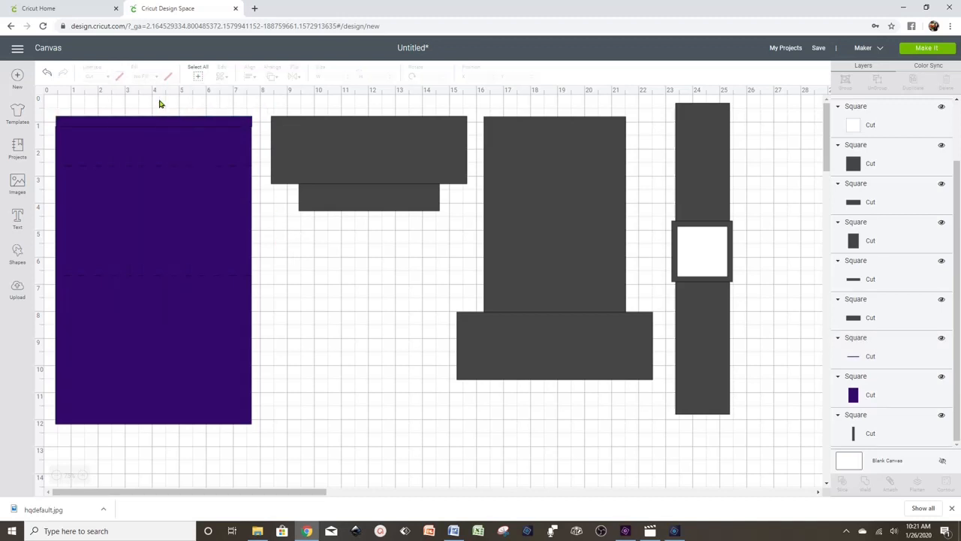
{"action": "left_click_drag", "start_coordinate": [158, 97], "coordinate": [167, 148]}
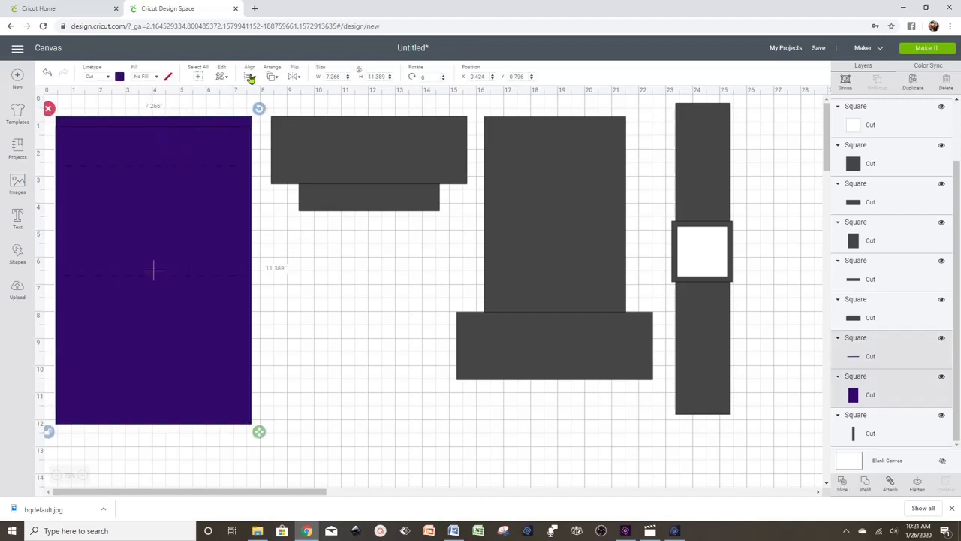
{"action": "left_click", "coordinate": [250, 77]}
{"action": "left_click", "coordinate": [279, 130]}
{"action": "left_click", "coordinate": [323, 250]}
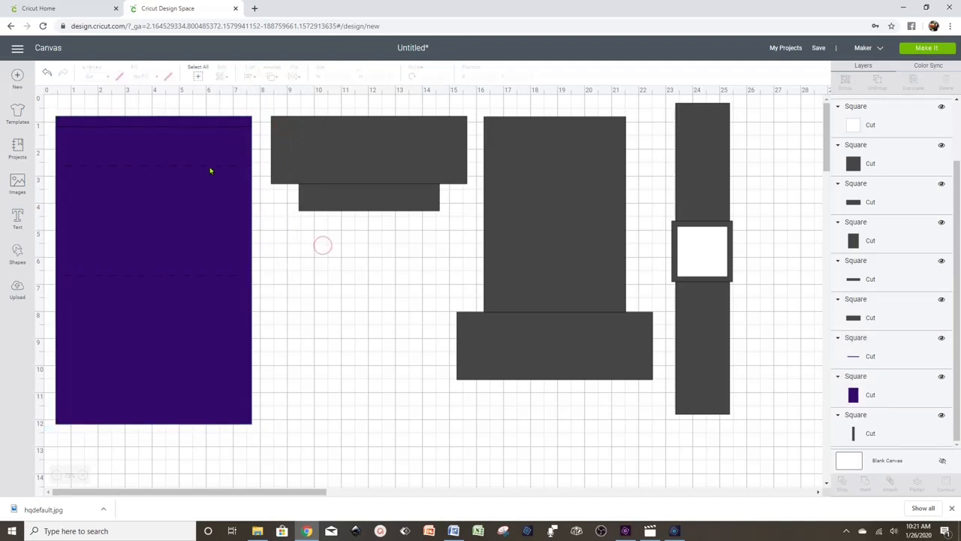
- Raise the upper score line, then move a score line onto the grey rectangle
{"action": "left_click", "coordinate": [187, 103]}
{"action": "mouse_move", "coordinate": [203, 168]}
{"action": "left_mouse_down"}
{"action": "mouse_move", "coordinate": [204, 133]}
{"action": "mouse_move", "coordinate": [193, 142]}
{"action": "mouse_move", "coordinate": [199, 157]}
{"action": "left_mouse_up"}
{"action": "left_click_drag", "start_coordinate": [181, 102], "coordinate": [193, 133]}
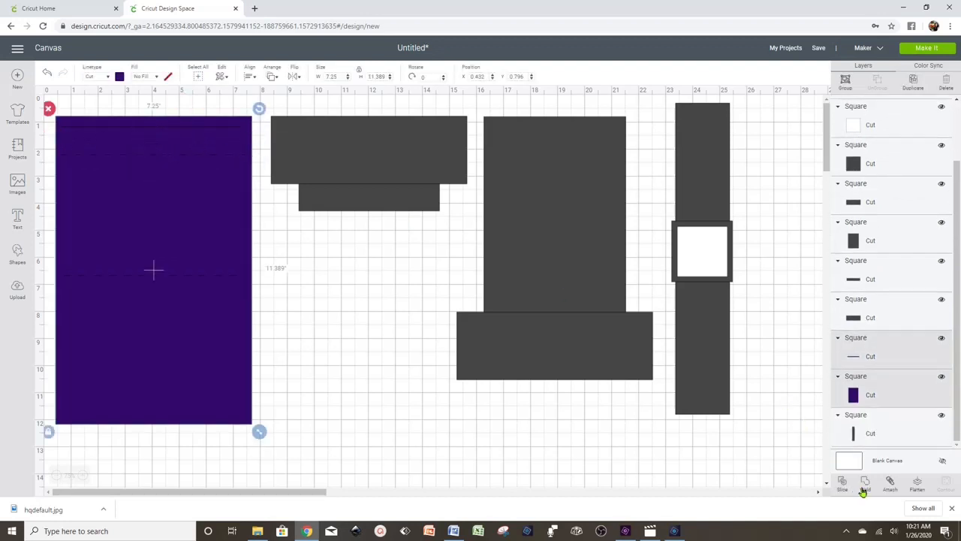
{"action": "left_click", "coordinate": [360, 305]}
{"action": "left_click", "coordinate": [201, 119]}
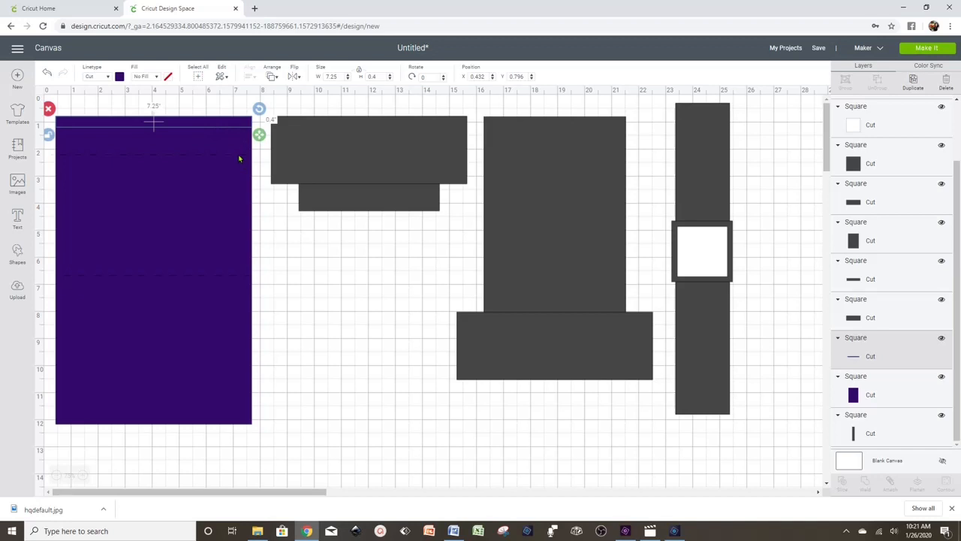
{"action": "left_click_drag", "start_coordinate": [239, 155], "coordinate": [433, 125]}
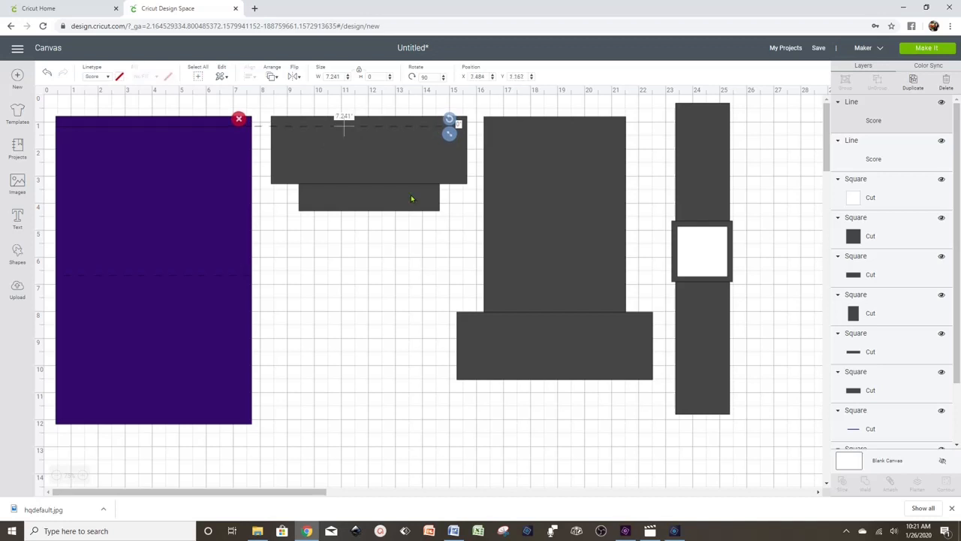
- Weld the purple panel and its top strip into one shape
{"action": "left_click", "coordinate": [391, 241]}
{"action": "left_click", "coordinate": [154, 123]}
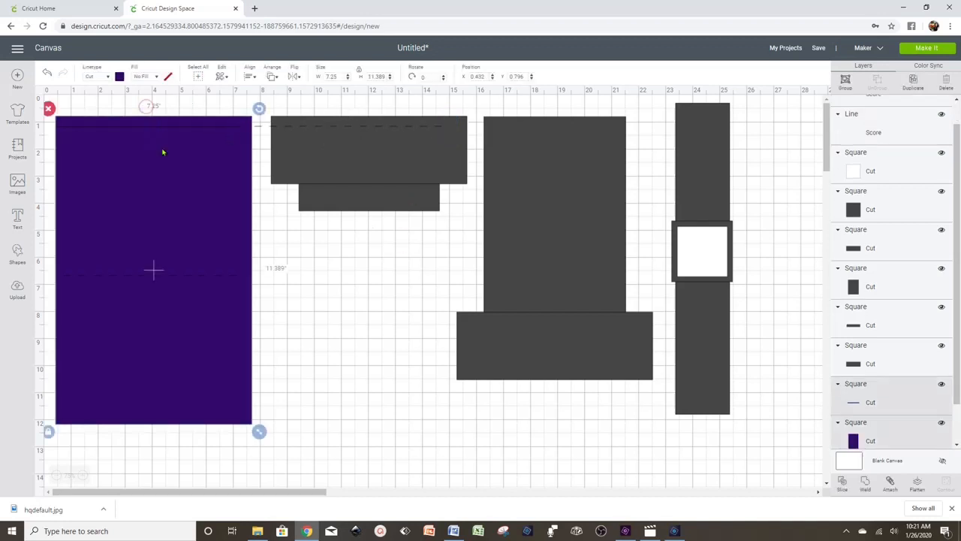
{"action": "left_click", "coordinate": [866, 492]}
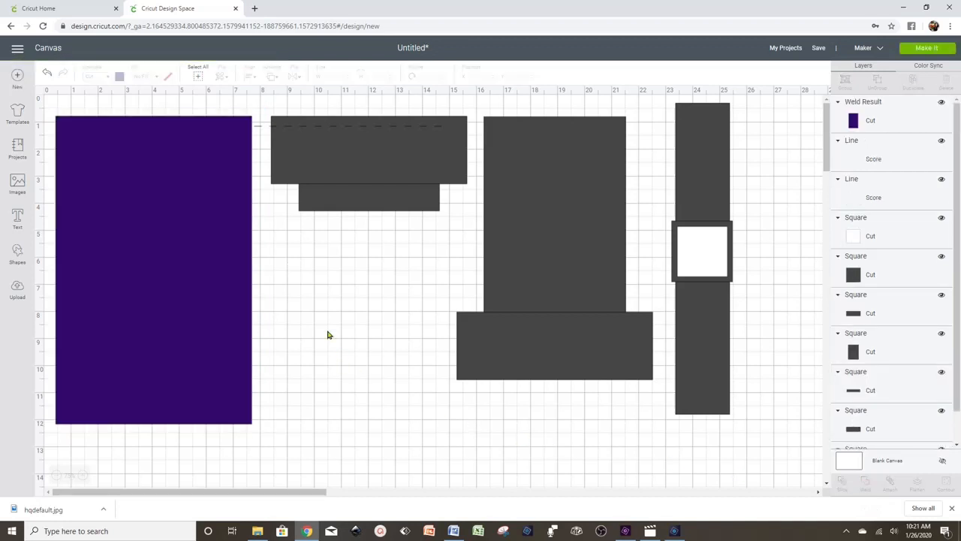
- Send the welded purple panel to the back
{"action": "left_click", "coordinate": [199, 310]}
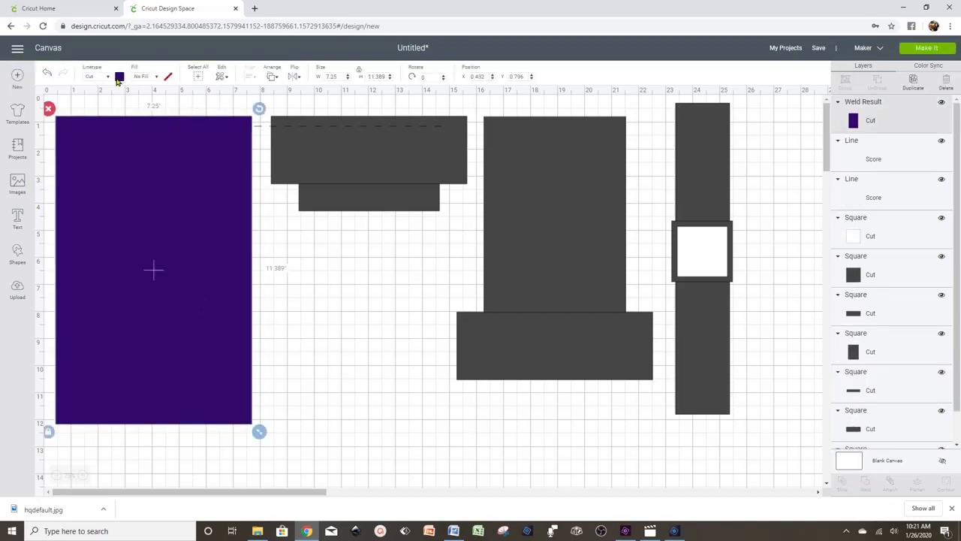
{"action": "left_click", "coordinate": [271, 75]}
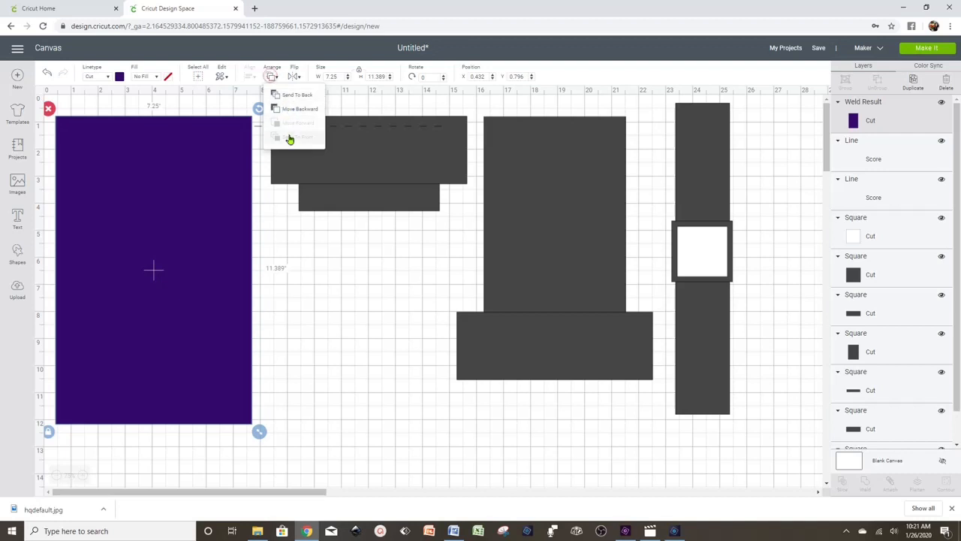
{"action": "left_click", "coordinate": [297, 95]}
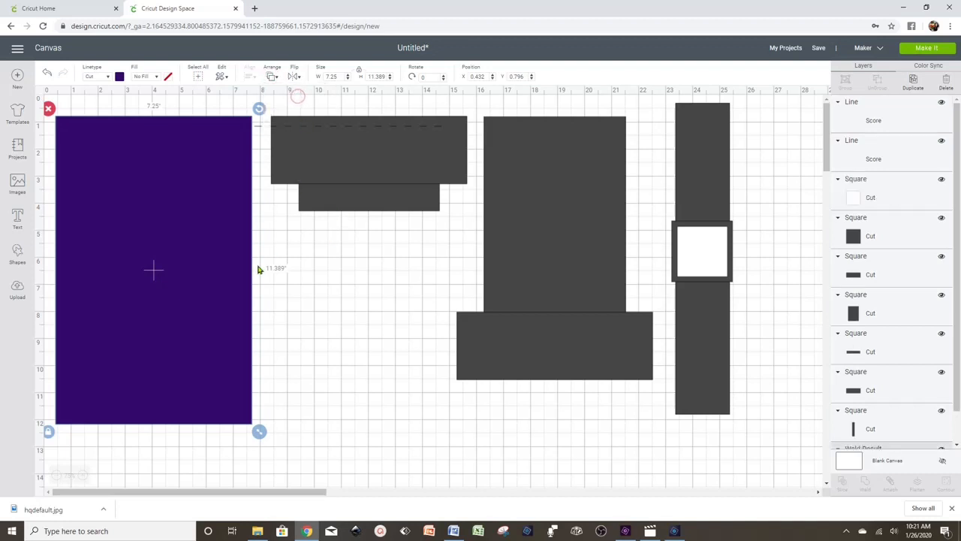
- Nudge the dashed score line left onto the purple panel with the arrow keys
{"action": "left_click", "coordinate": [327, 129]}
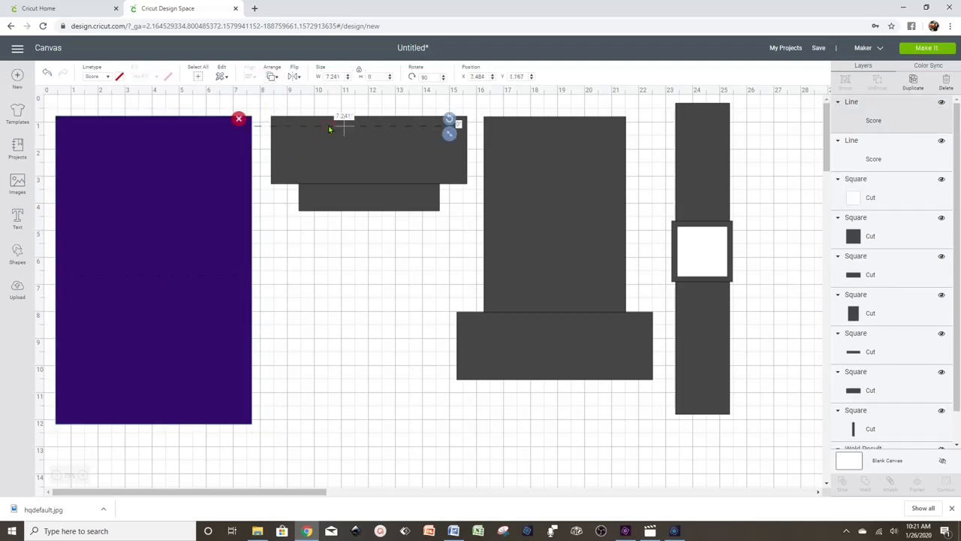
{"action": "key", "text": "Left"}
{"action": "key", "text": "Left"}
{"action": "key", "text": "Left"}
{"action": "key", "text": "Left"}
{"action": "key", "text": "Left"}
{"action": "key", "text": "Left"}
{"action": "key", "text": "Left"}
{"action": "key", "text": "Left"}
{"action": "key", "text": "Left"}
{"action": "key", "text": "Left"}
{"action": "key", "text": "Left"}
{"action": "key", "text": "Left"}
{"action": "key", "text": "Left"}
{"action": "key", "text": "Left"}
{"action": "key", "text": "Left"}
{"action": "key", "text": "Left"}
{"action": "key", "text": "Left"}
{"action": "key", "text": "Left"}
{"action": "key", "text": "Left"}
{"action": "key", "text": "Left"}
{"action": "key", "text": "Left"}
{"action": "key", "text": "Left"}
{"action": "key", "text": "Left"}
{"action": "key", "text": "Left"}
{"action": "key", "text": "Left"}
{"action": "key", "text": "Left"}
{"action": "key", "text": "Left"}
{"action": "key", "text": "Left"}
{"action": "key", "text": "Left"}
{"action": "key", "text": "Left"}
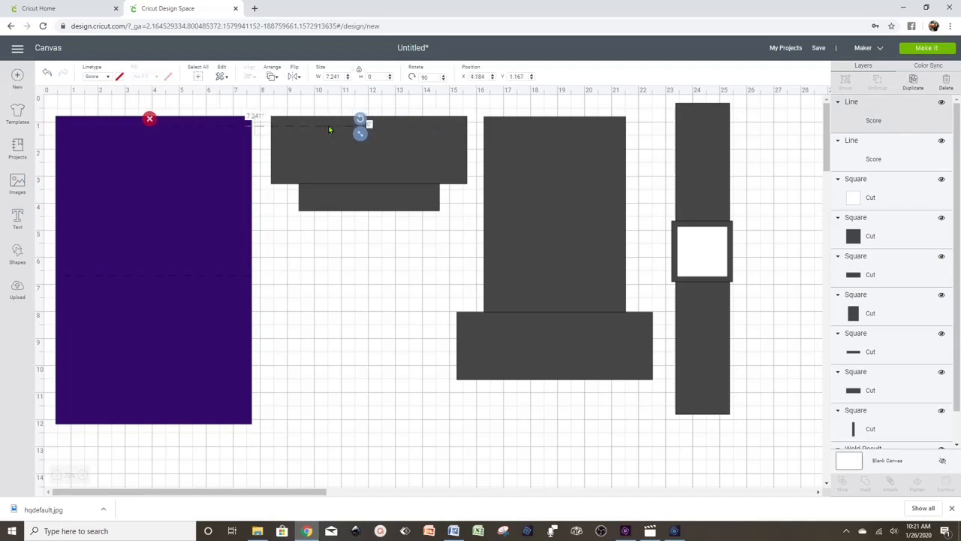
{"action": "key", "text": "Left"}
{"action": "key", "text": "Left"}
{"action": "key", "text": "Left"}
{"action": "key", "text": "Left"}
{"action": "key", "text": "Left"}
{"action": "key", "text": "Left"}
{"action": "key", "text": "Left"}
{"action": "key", "text": "Left"}
{"action": "key", "text": "Left"}
{"action": "key", "text": "Left"}
{"action": "key", "text": "Left"}
{"action": "key", "text": "Left"}
{"action": "key", "text": "Left"}
{"action": "key", "text": "Left"}
{"action": "key", "text": "Left"}
{"action": "key", "text": "Left"}
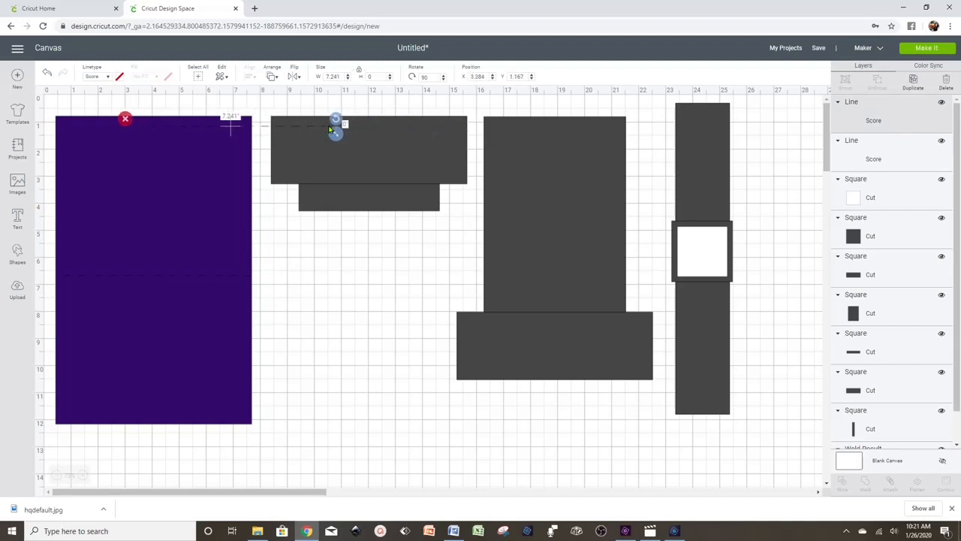
{"action": "key", "text": "Left"}
{"action": "key", "text": "Left"}
{"action": "key", "text": "Left"}
{"action": "key", "text": "Left"}
{"action": "key", "text": "Left"}
{"action": "key", "text": "Left"}
{"action": "key", "text": "Left"}
{"action": "key", "text": "Left"}
{"action": "key", "text": "Left"}
{"action": "key", "text": "Left"}
{"action": "key", "text": "Left"}
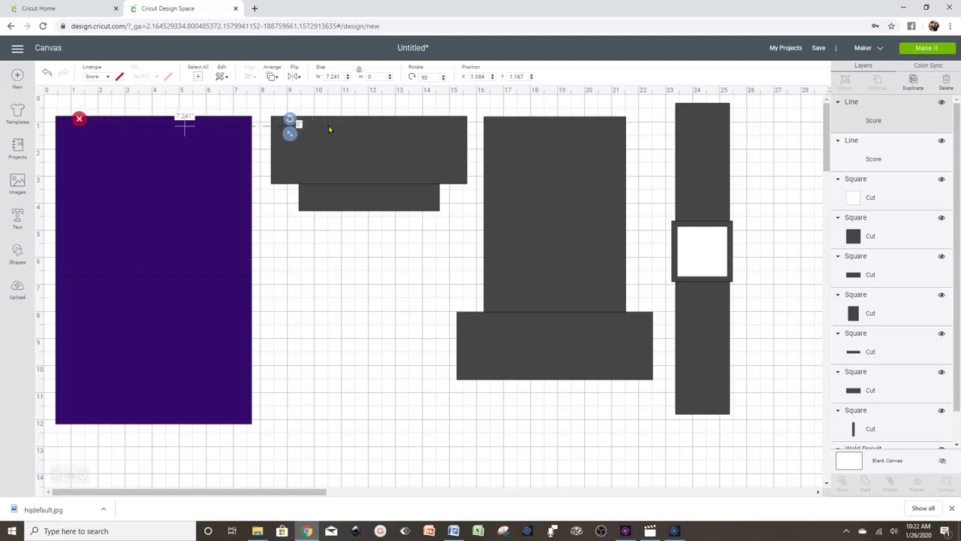
{"action": "key", "text": "Left"}
{"action": "key", "text": "Left"}
{"action": "key", "text": "Left"}
{"action": "key", "text": "Left"}
{"action": "key", "text": "Left"}
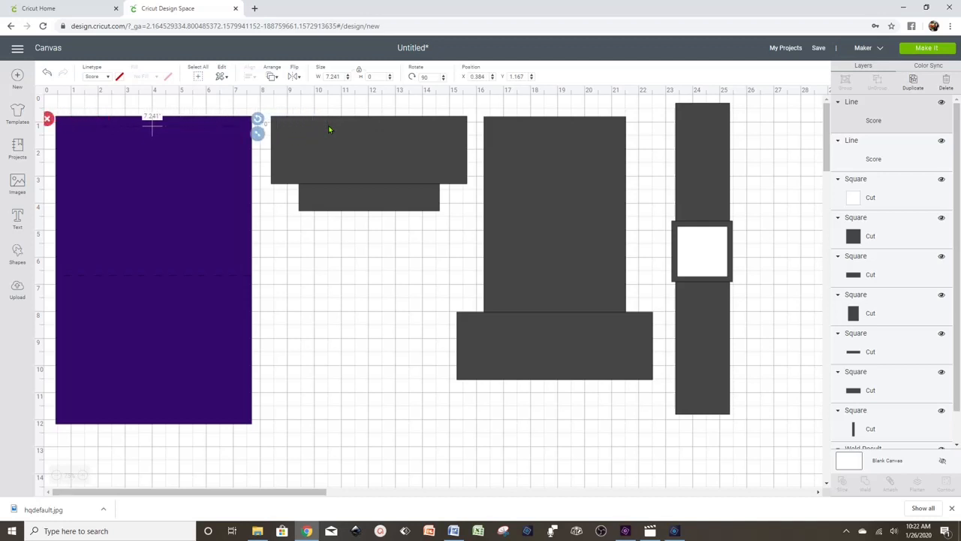
{"action": "left_click", "coordinate": [320, 243]}
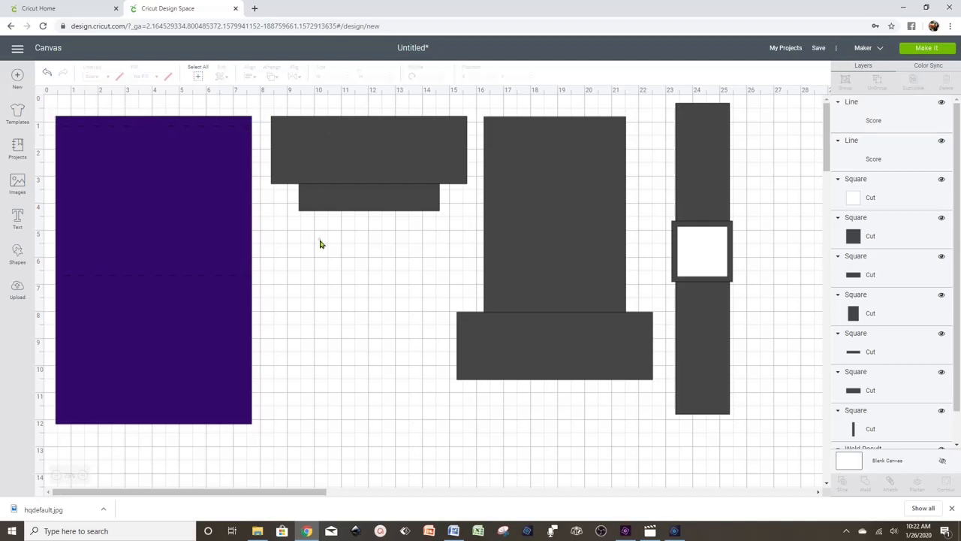
- Attach the score lines to the purple panel and shift the group slightly
{"action": "left_click_drag", "start_coordinate": [163, 97], "coordinate": [216, 441]}
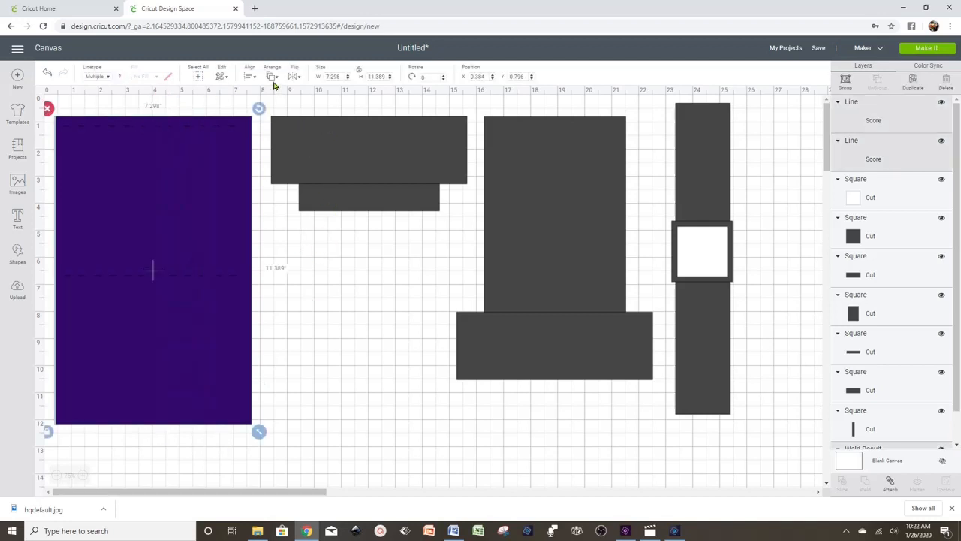
{"action": "left_click", "coordinate": [889, 485]}
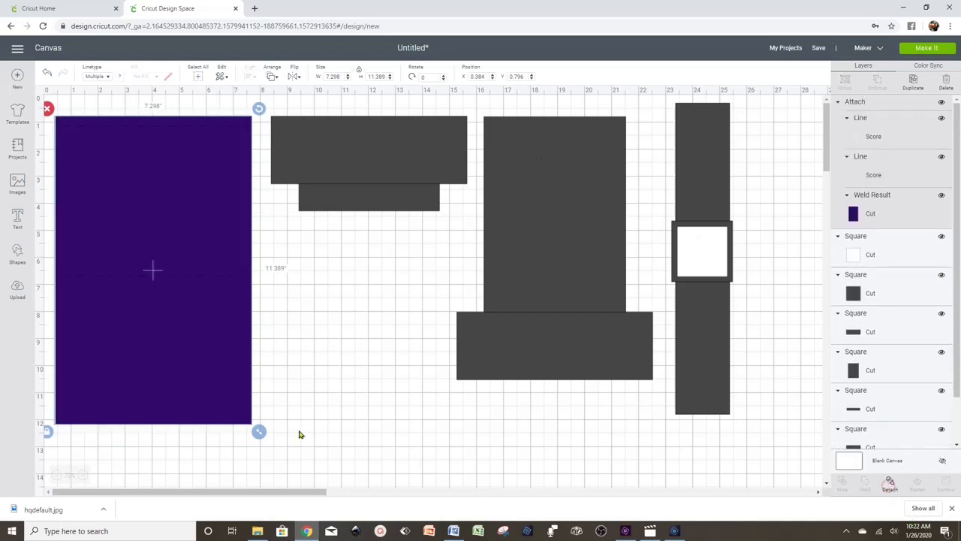
{"action": "mouse_move", "coordinate": [158, 356]}
{"action": "left_mouse_down"}
{"action": "mouse_move", "coordinate": [171, 355]}
{"action": "mouse_move", "coordinate": [166, 347]}
{"action": "left_mouse_up"}
{"action": "left_click", "coordinate": [347, 343]}
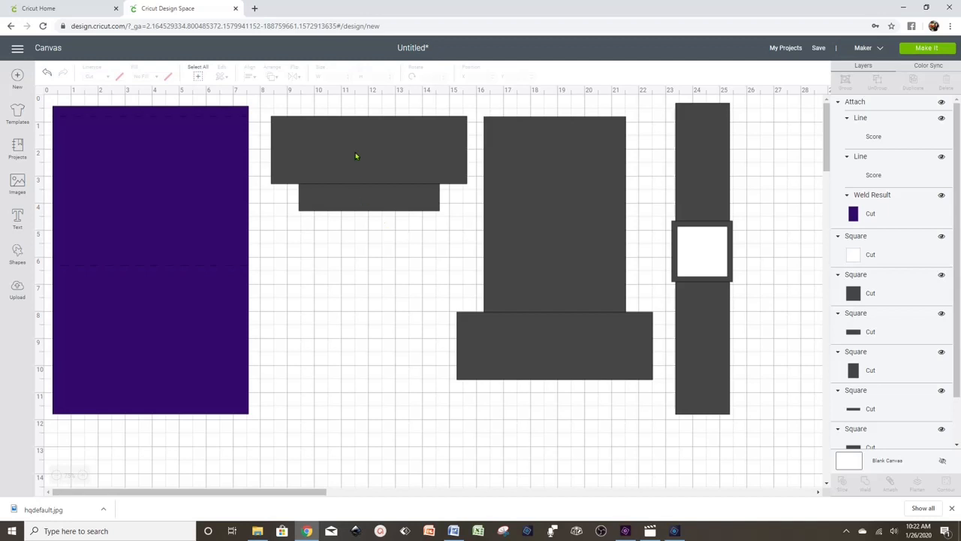
{"action": "left_click_drag", "start_coordinate": [344, 108], "coordinate": [367, 219]}
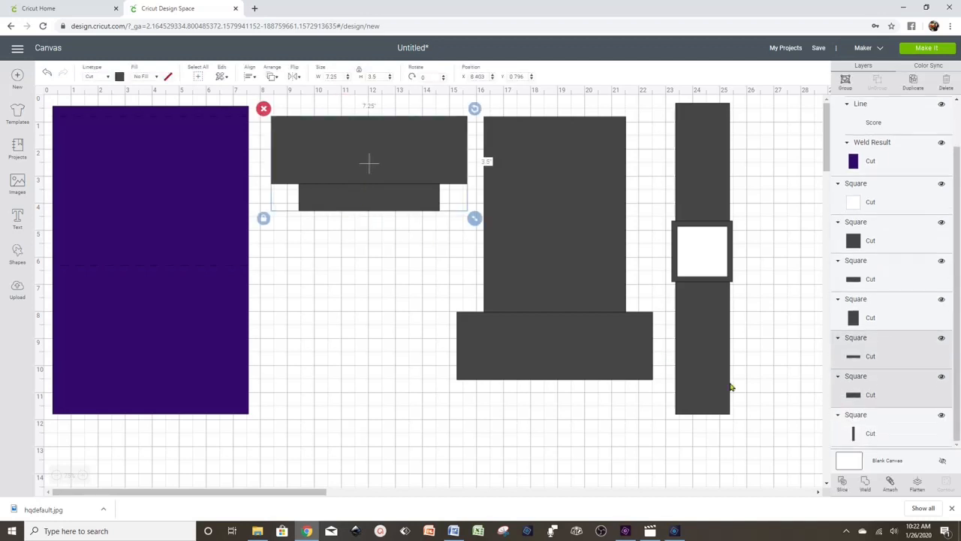
- Weld the wide rectangle and its tab, recolour the result pink, and shift it slightly left
{"action": "left_click", "coordinate": [865, 484]}
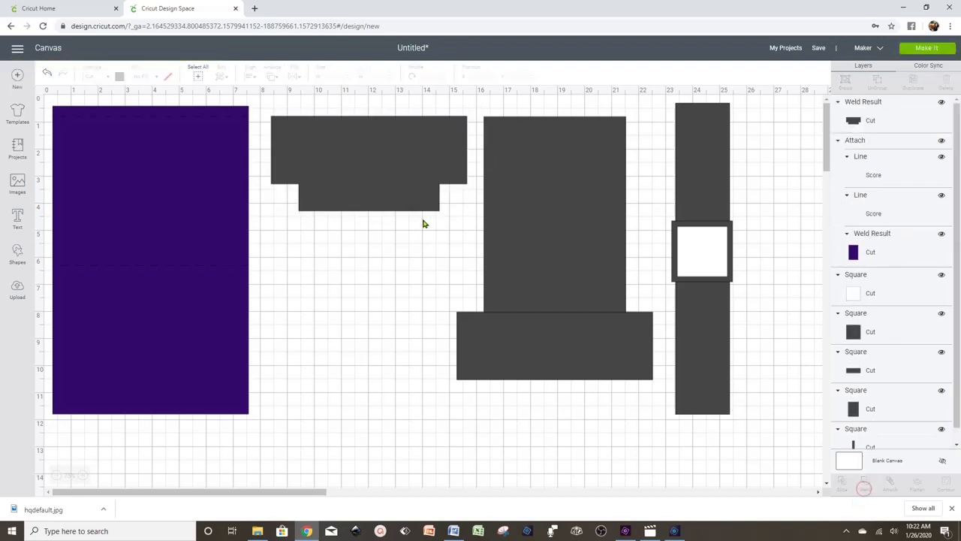
{"action": "left_click", "coordinate": [427, 144]}
{"action": "left_click", "coordinate": [119, 77]}
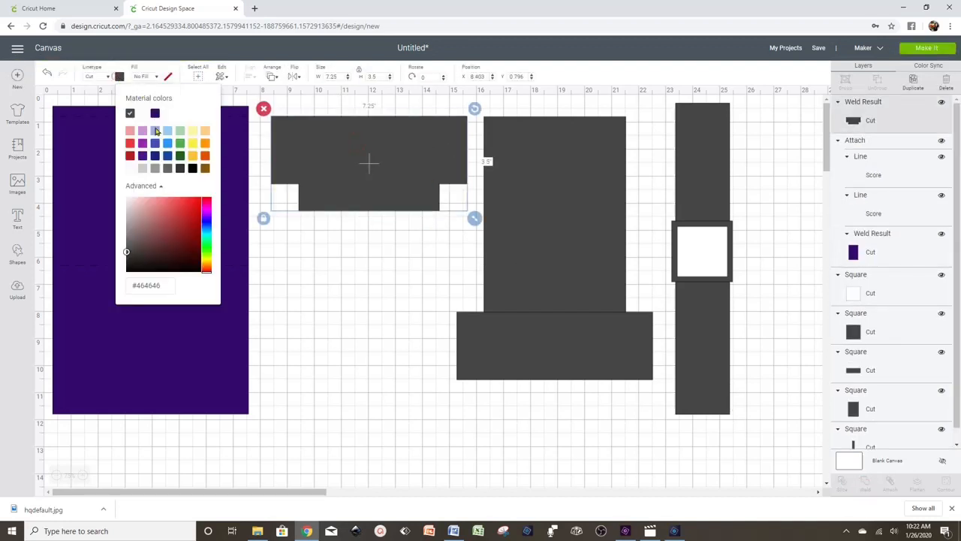
{"action": "left_click", "coordinate": [155, 114]}
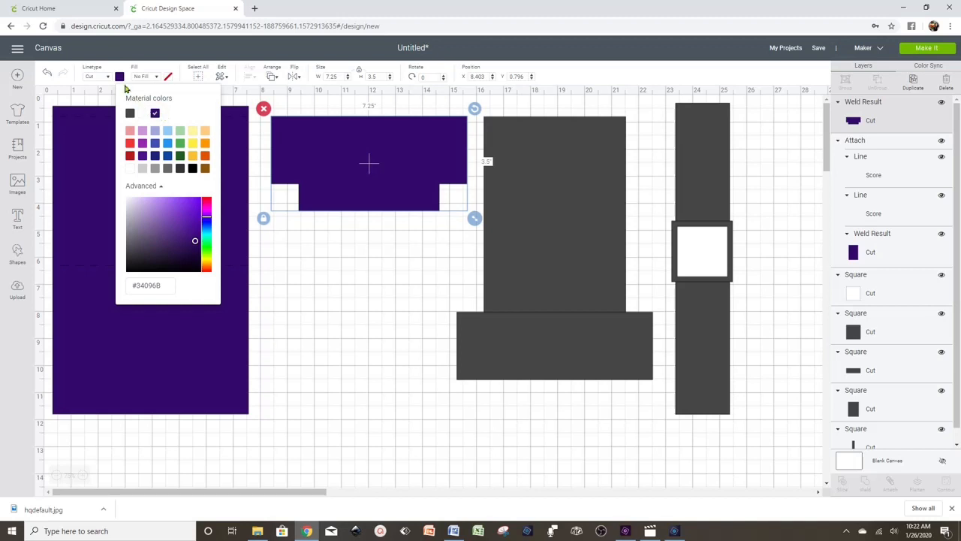
{"action": "left_click", "coordinate": [130, 133]}
{"action": "left_click", "coordinate": [359, 246]}
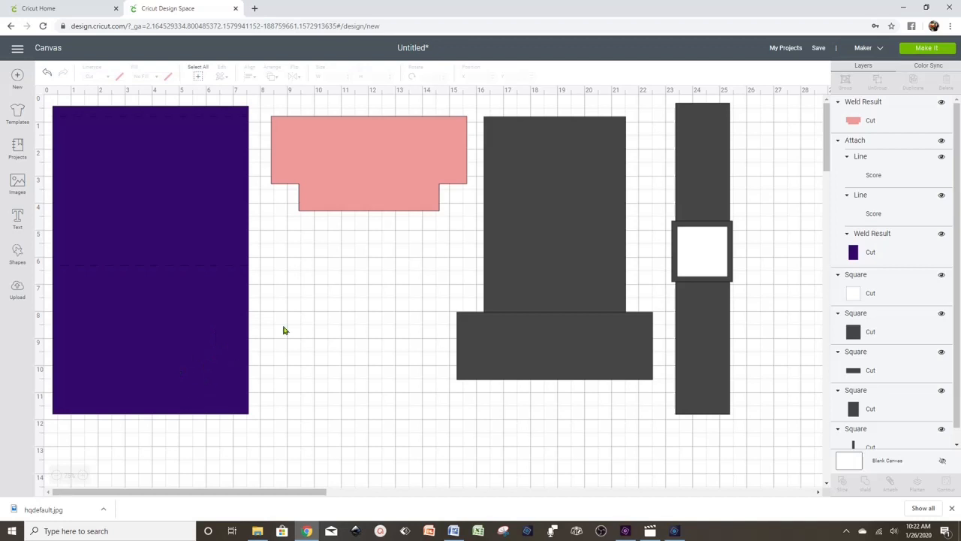
{"action": "left_click_drag", "start_coordinate": [395, 164], "coordinate": [385, 166]}
{"action": "left_click", "coordinate": [356, 279]}
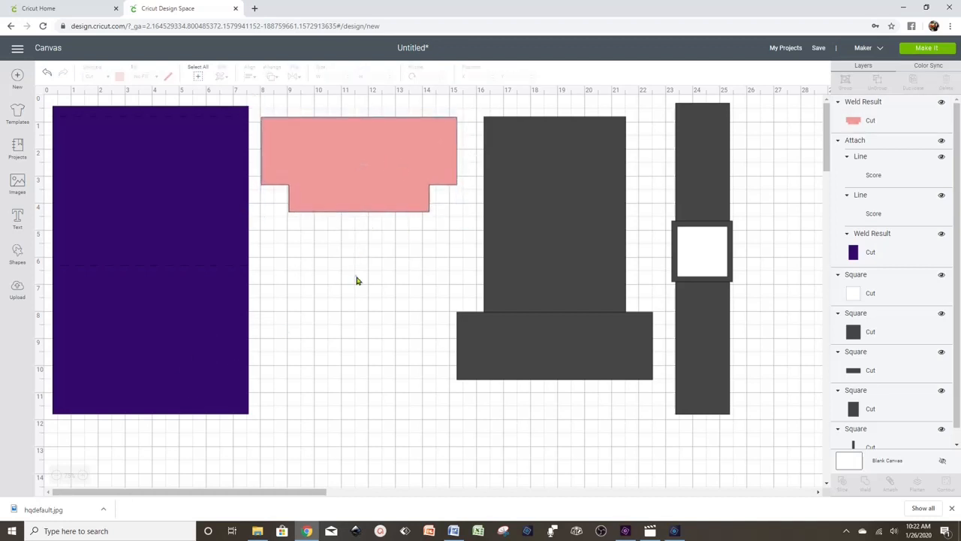
- Add a score line rotated 90° and lay it along the pink shape's fold
{"action": "left_click", "coordinate": [114, 272]}
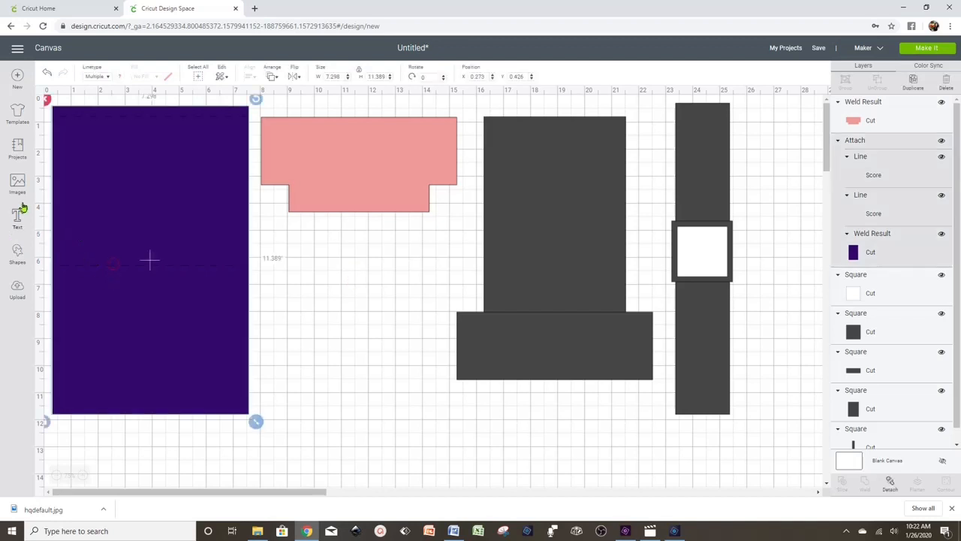
{"action": "left_click", "coordinate": [19, 256]}
{"action": "left_click", "coordinate": [92, 324]}
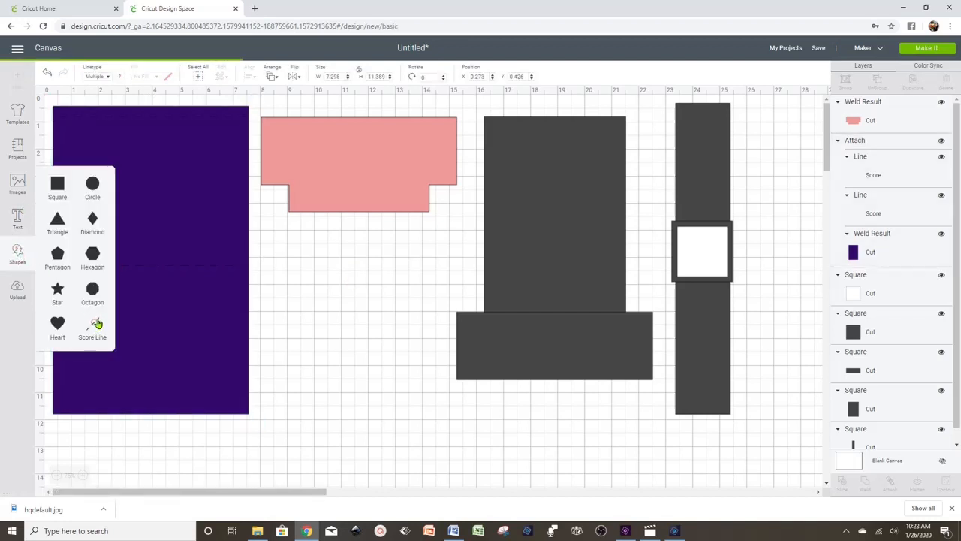
{"action": "left_click", "coordinate": [374, 253]}
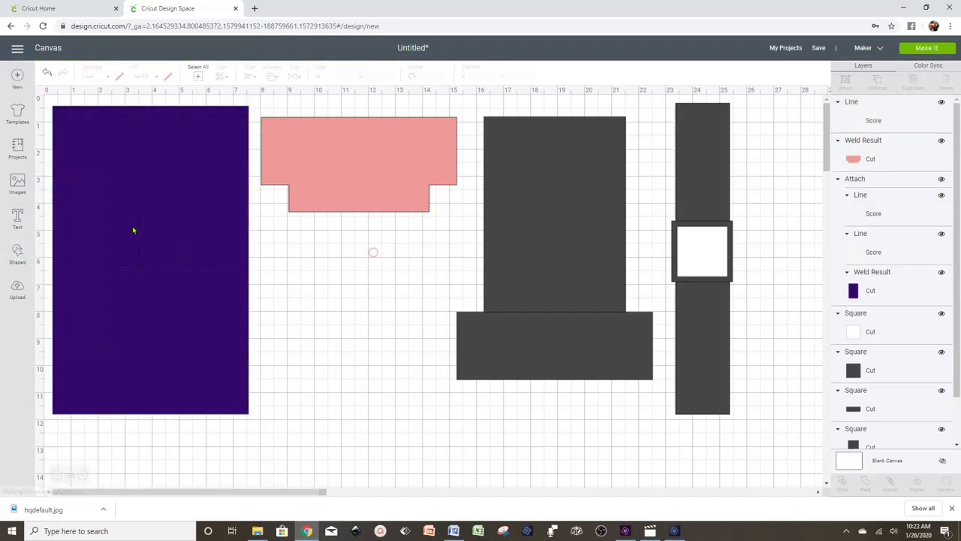
{"action": "left_click_drag", "start_coordinate": [138, 220], "coordinate": [345, 188]}
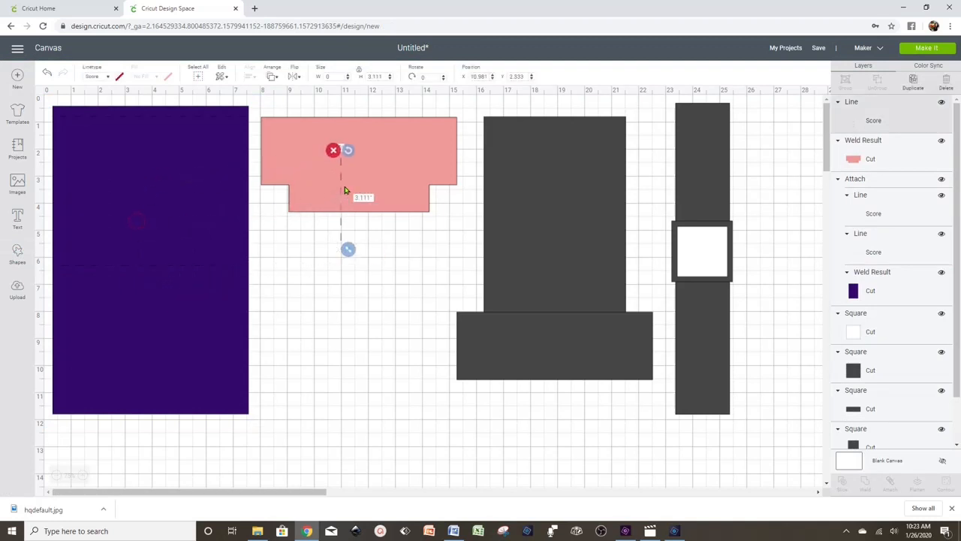
{"action": "left_click", "coordinate": [427, 76]}
{"action": "type", "text": "90"}
{"action": "key", "text": "Return"}
{"action": "left_click", "coordinate": [348, 217]}
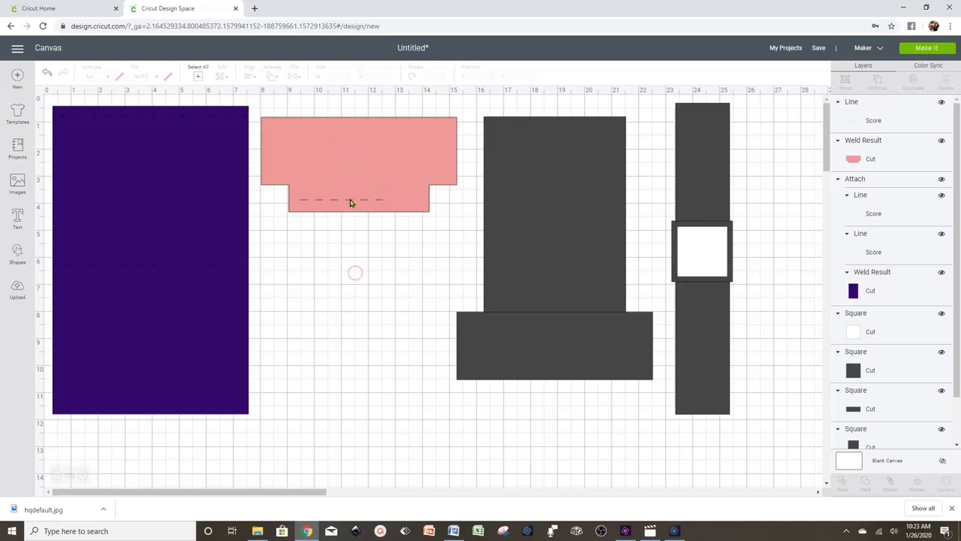
{"action": "left_click_drag", "start_coordinate": [350, 202], "coordinate": [435, 194]}
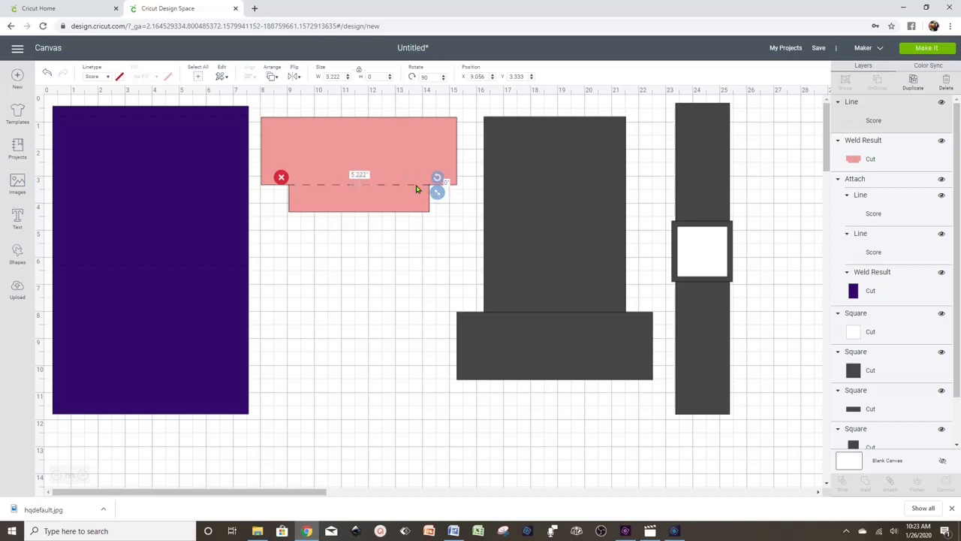
- Duplicate the score line, set its rotation to 0, and shorten it to about 2.85 in
{"action": "right_click", "coordinate": [411, 188]}
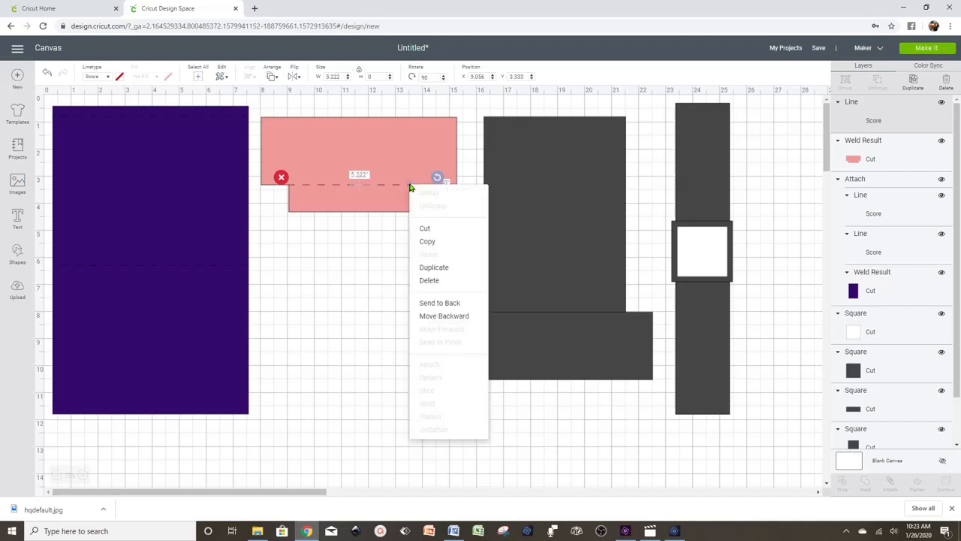
{"action": "left_click", "coordinate": [441, 267]}
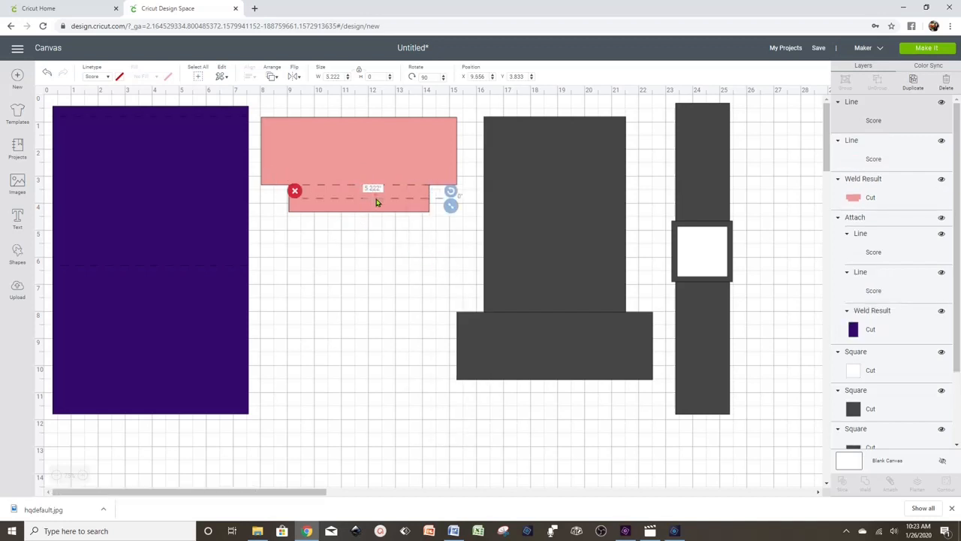
{"action": "left_click_drag", "start_coordinate": [377, 202], "coordinate": [375, 245]}
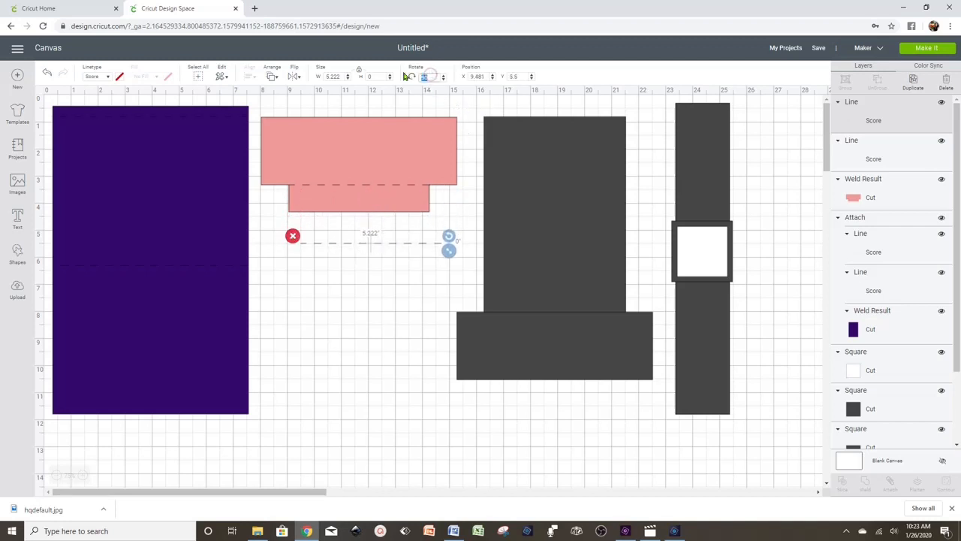
{"action": "left_click", "coordinate": [425, 77]}
{"action": "type", "text": "0"}
{"action": "key", "text": "Return"}
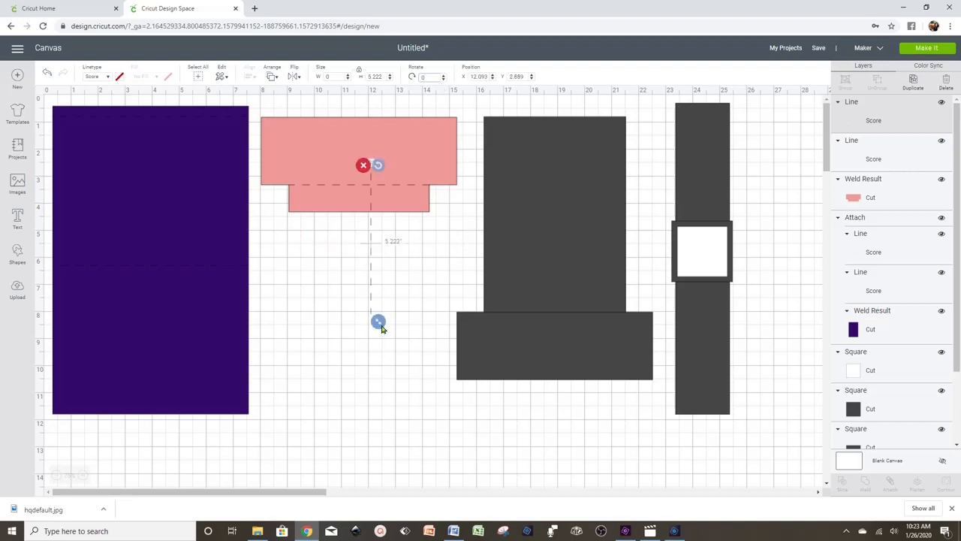
{"action": "left_click_drag", "start_coordinate": [378, 321], "coordinate": [427, 172]}
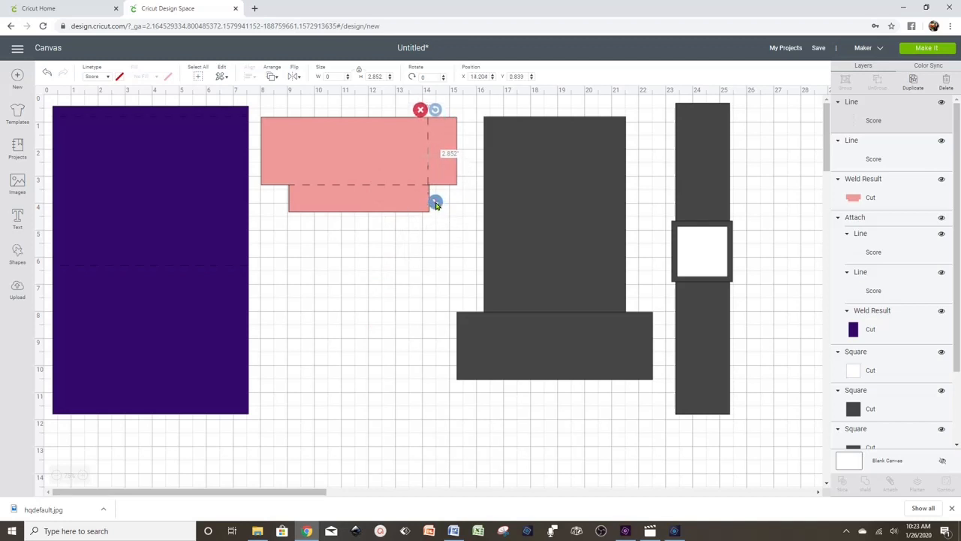
{"action": "left_click_drag", "start_coordinate": [435, 205], "coordinate": [437, 191]}
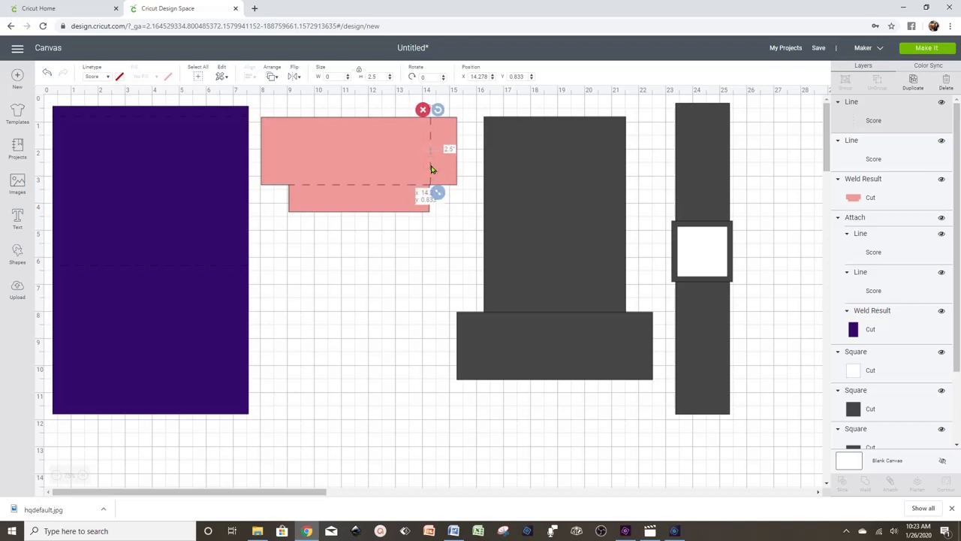
- Duplicate the vertical score line, place the copy beside it, and select the sleeve with its lines
{"action": "right_click", "coordinate": [429, 166]}
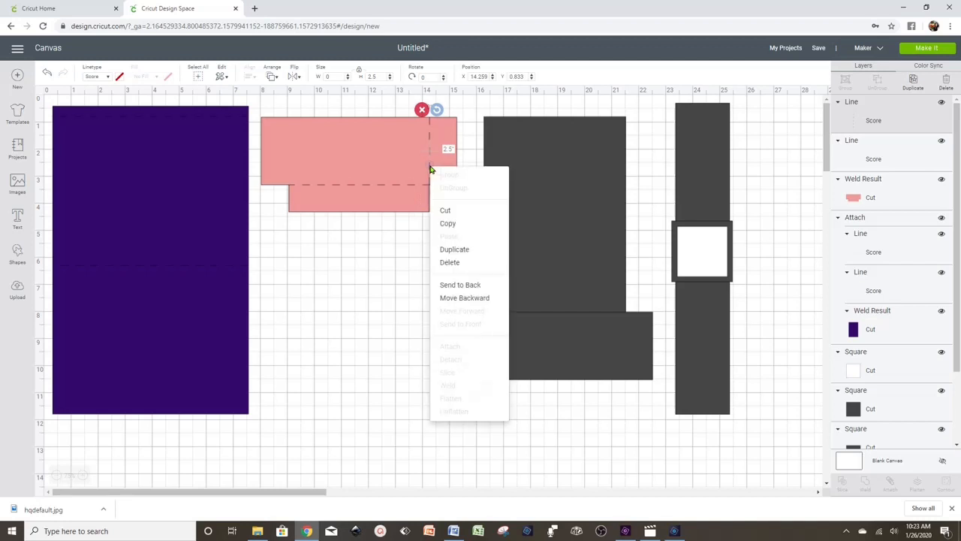
{"action": "left_click", "coordinate": [454, 249]}
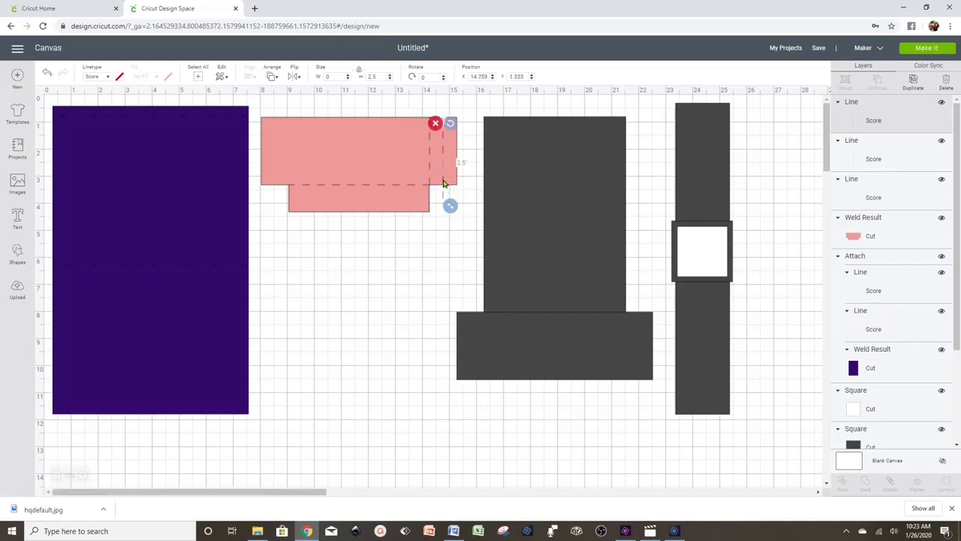
{"action": "left_click_drag", "start_coordinate": [443, 184], "coordinate": [290, 142]}
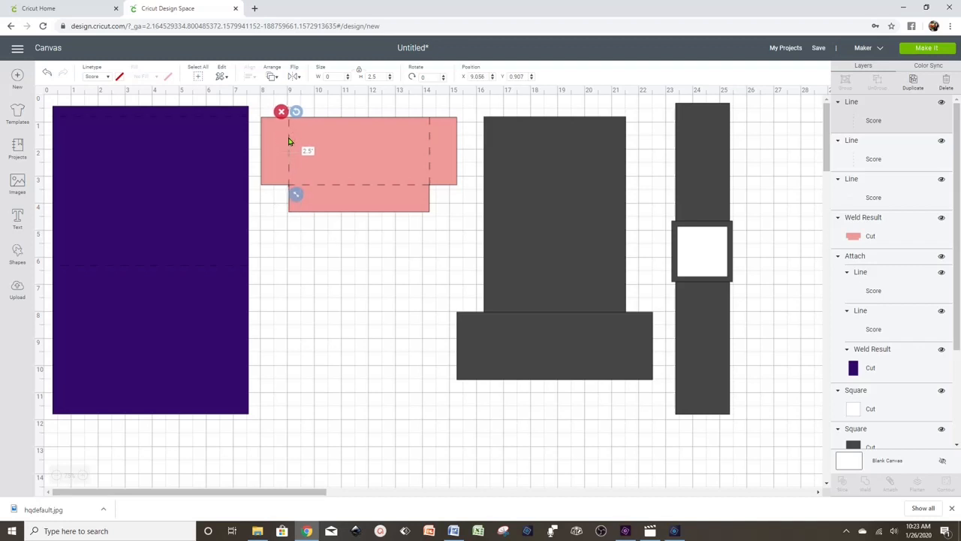
{"action": "left_click", "coordinate": [356, 312]}
{"action": "left_click_drag", "start_coordinate": [451, 238], "coordinate": [272, 119]}
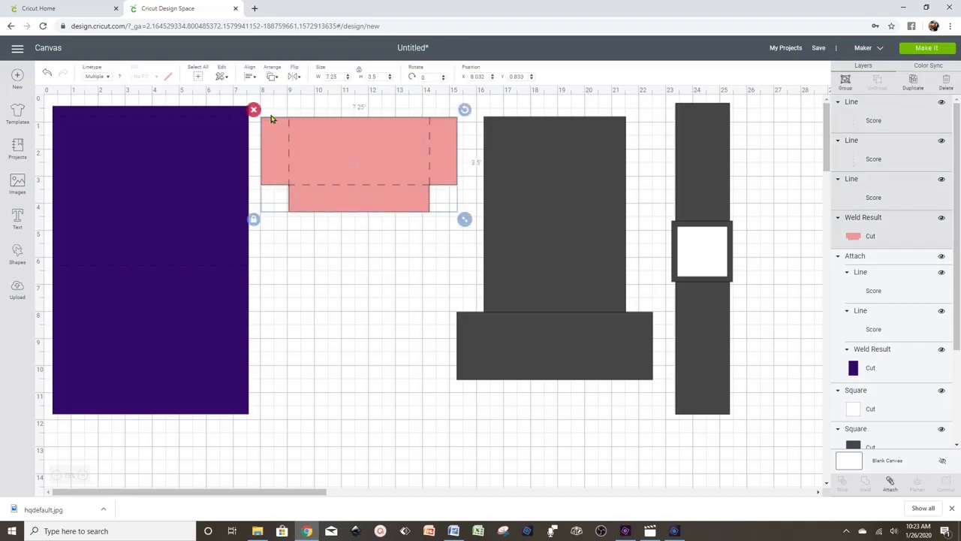
- Attach the score lines to the pink sleeve and place a duplicate below it
{"action": "left_click", "coordinate": [889, 484]}
{"action": "right_click", "coordinate": [371, 176]}
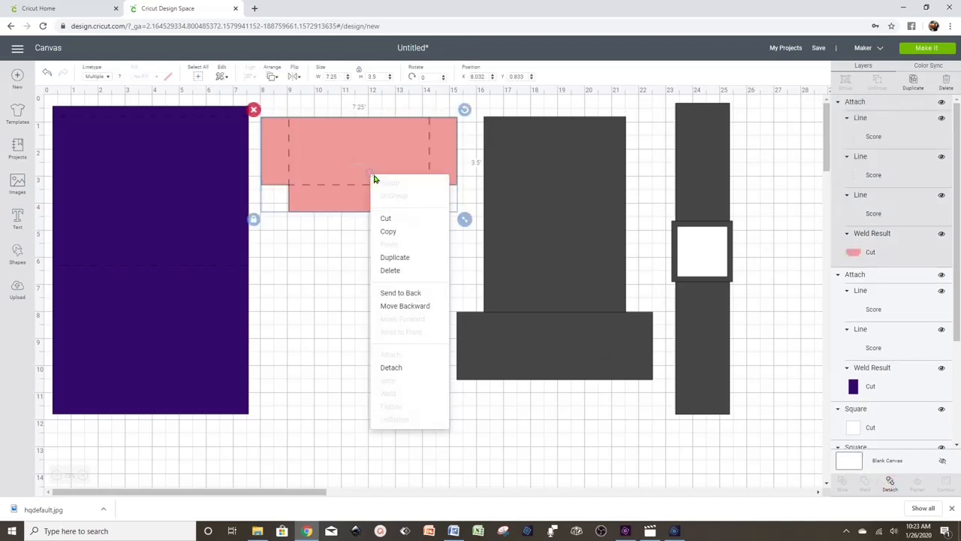
{"action": "left_click", "coordinate": [395, 258]}
{"action": "left_click_drag", "start_coordinate": [392, 202], "coordinate": [375, 279]}
{"action": "left_click", "coordinate": [390, 348]}
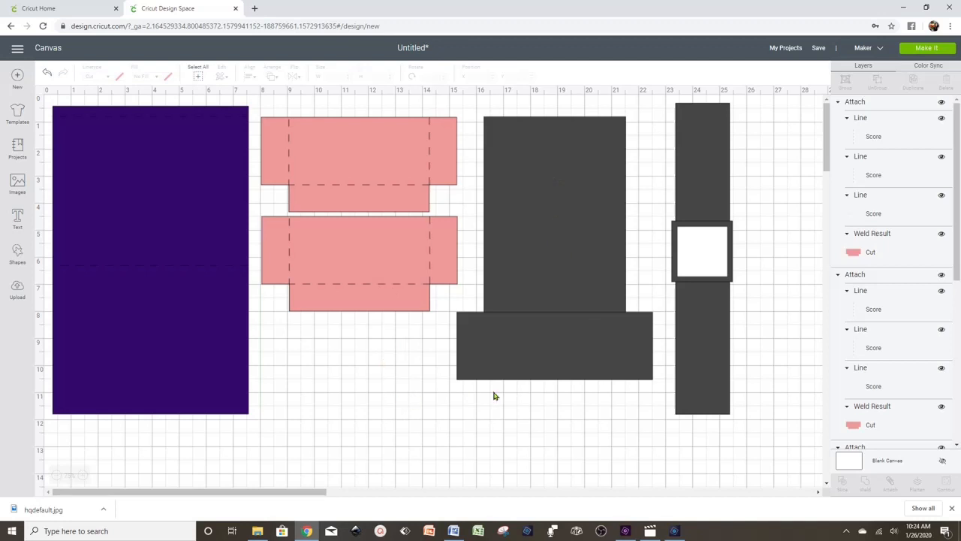
- Weld the grey pillar and base into one shape and recolour it pink
{"action": "left_click", "coordinate": [530, 251]}
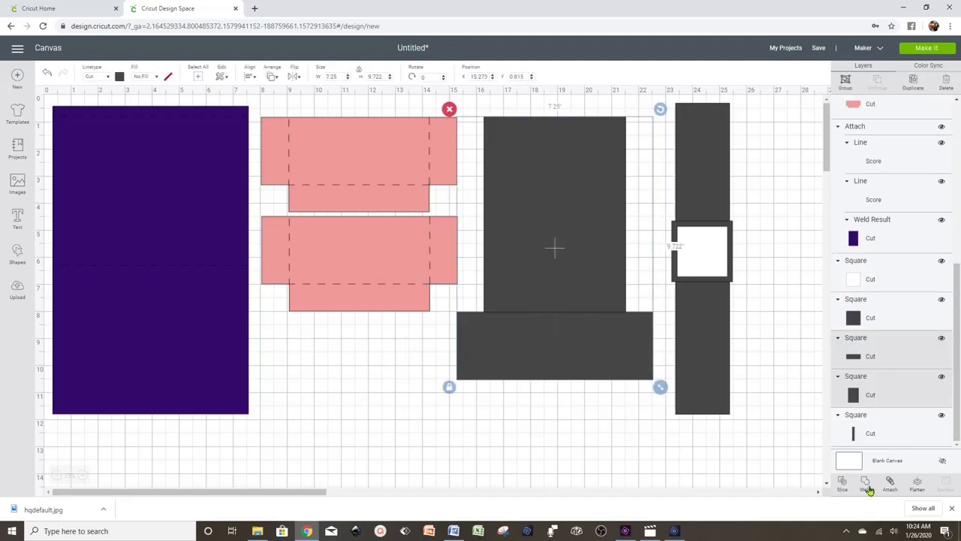
{"action": "left_click", "coordinate": [865, 486]}
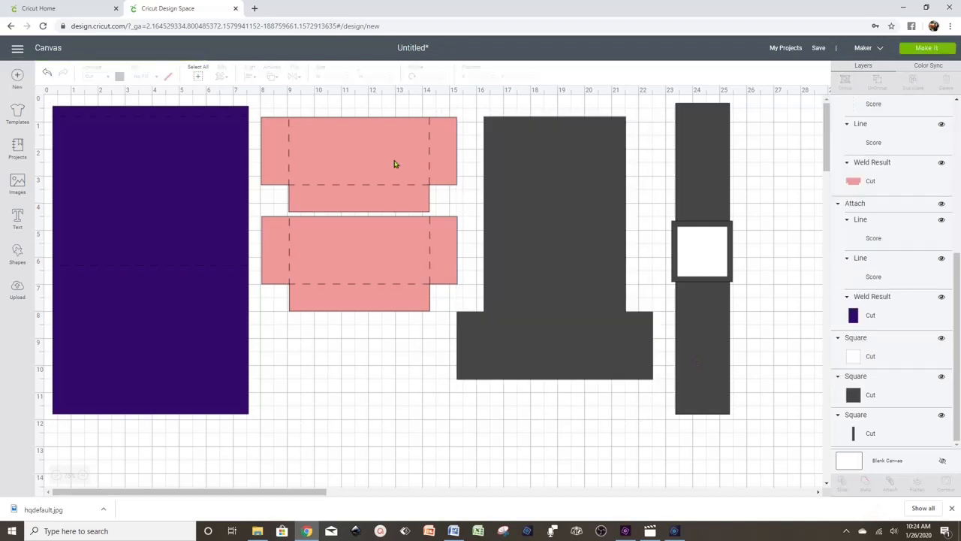
{"action": "left_click", "coordinate": [552, 202]}
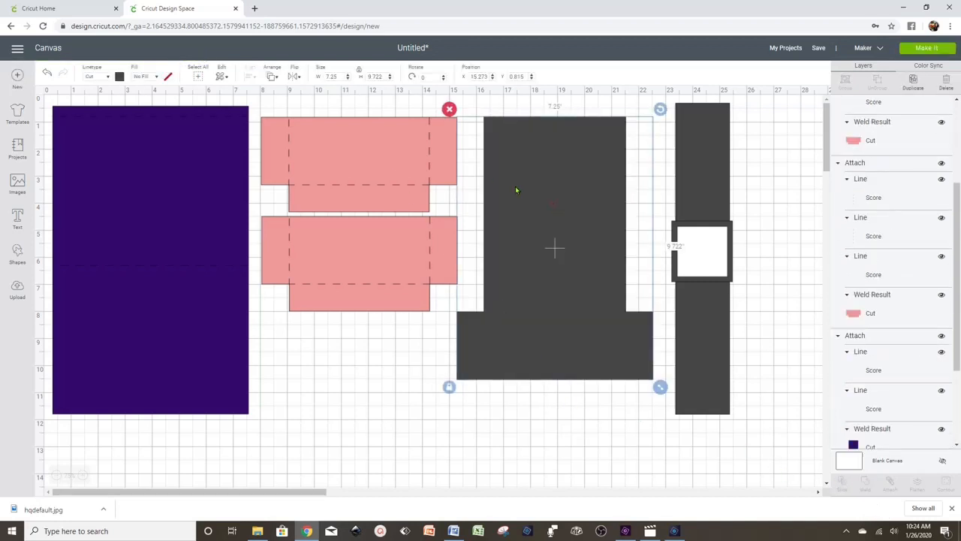
{"action": "left_click", "coordinate": [119, 77]}
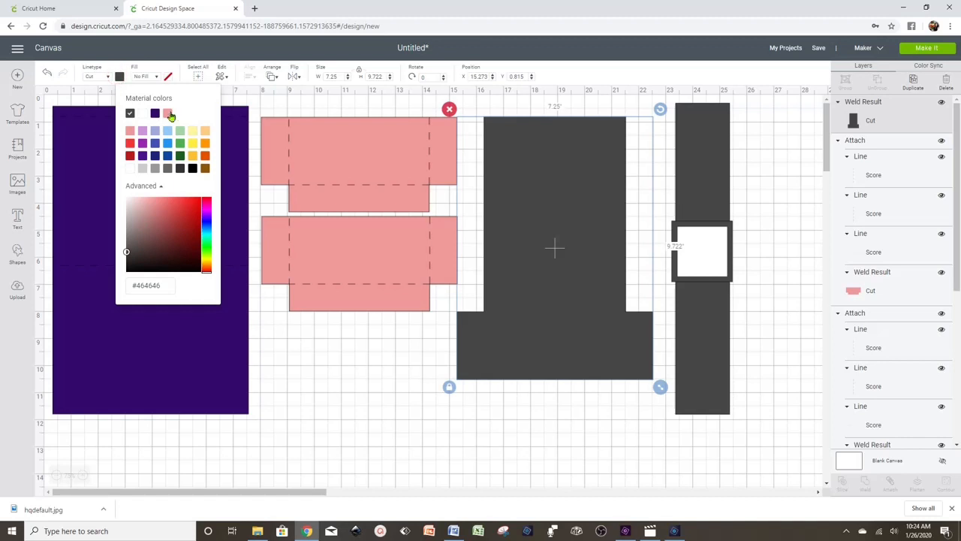
{"action": "left_click", "coordinate": [168, 114]}
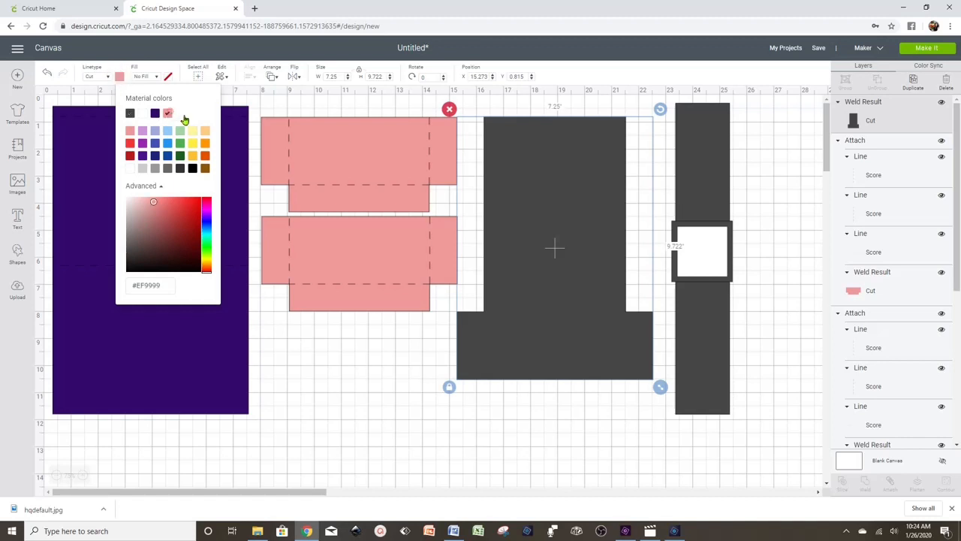
{"action": "left_click", "coordinate": [419, 394]}
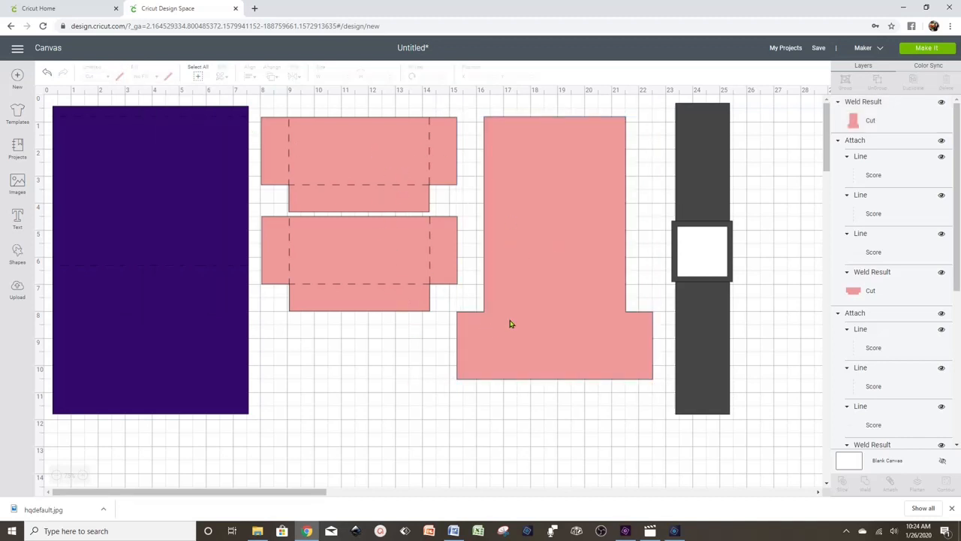
{"action": "left_click", "coordinate": [353, 285]}
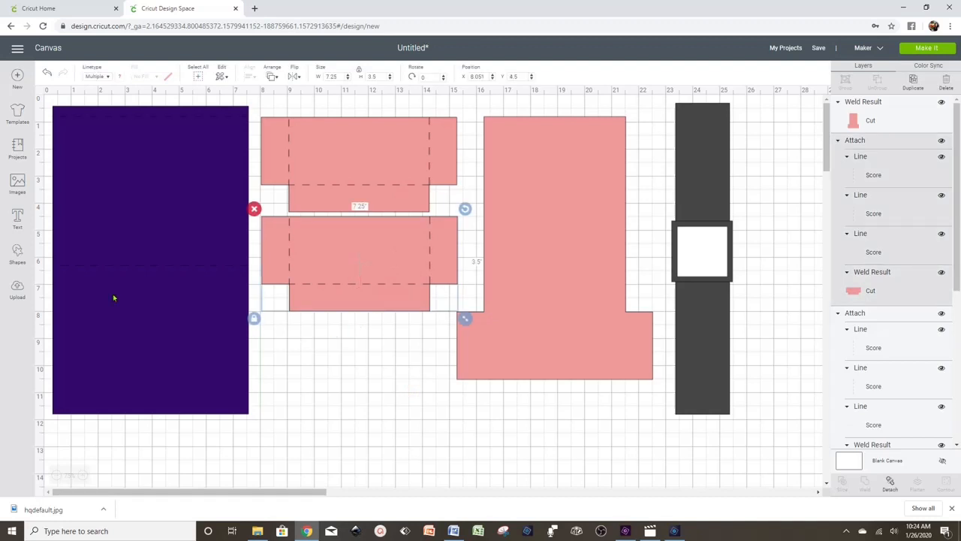
- Add score lines shortened to 2.593 in, one rotated 90°, and place them on the tall piece's folds
{"action": "left_click", "coordinate": [17, 254]}
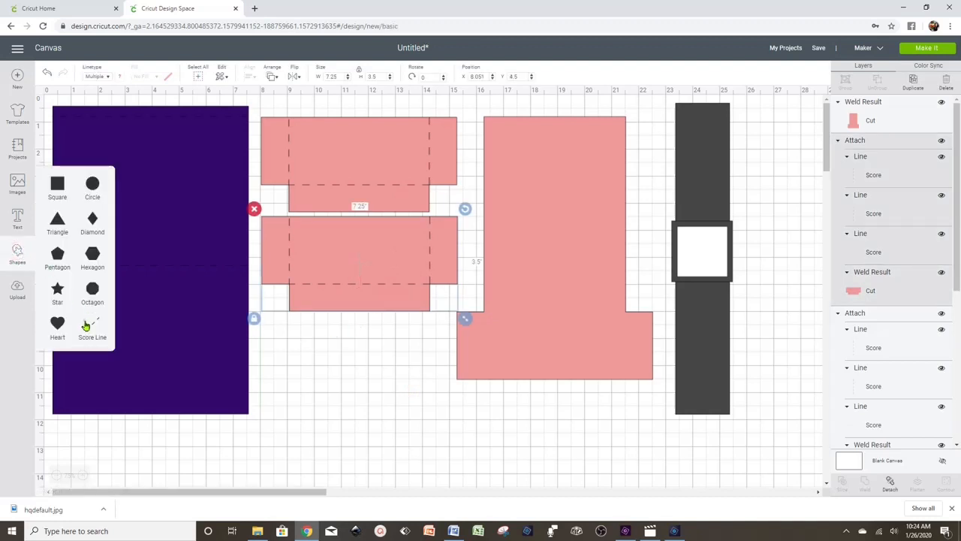
{"action": "left_click", "coordinate": [90, 324]}
{"action": "left_click_drag", "start_coordinate": [216, 264], "coordinate": [484, 348]}
{"action": "left_click_drag", "start_coordinate": [492, 402], "coordinate": [629, 351]}
{"action": "right_click", "coordinate": [485, 377]}
{"action": "left_click", "coordinate": [501, 362]}
{"action": "right_click", "coordinate": [629, 350]}
{"action": "left_click", "coordinate": [641, 185]}
{"action": "left_click_drag", "start_coordinate": [431, 77], "coordinate": [362, 76]}
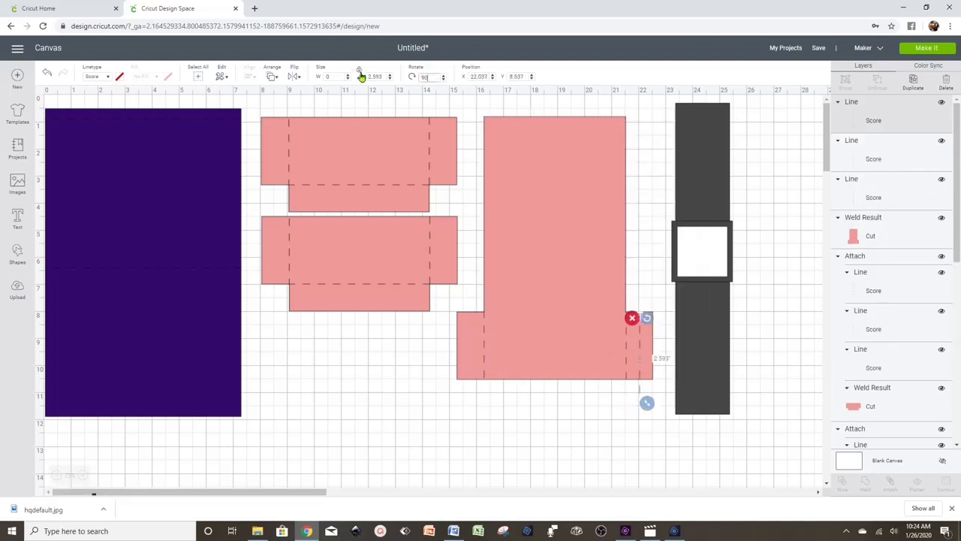
{"action": "type", "text": "90"}
{"action": "key", "text": "Return"}
{"action": "left_click_drag", "start_coordinate": [664, 358], "coordinate": [541, 311]}
{"action": "left_click_drag", "start_coordinate": [559, 319], "coordinate": [634, 331]}
- Attach the score lines to the tall pink piece and move the pieces left and up together
{"action": "left_click_drag", "start_coordinate": [639, 401], "coordinate": [474, 268]}
{"action": "left_click", "coordinate": [889, 484]}
{"action": "left_click_drag", "start_coordinate": [542, 334], "coordinate": [517, 336]}
{"action": "left_click_drag", "start_coordinate": [582, 409], "coordinate": [353, 191]}
{"action": "left_click_drag", "start_coordinate": [194, 268], "coordinate": [196, 259]}
{"action": "left_click_drag", "start_coordinate": [573, 406], "coordinate": [353, 188]}
{"action": "left_click_drag", "start_coordinate": [368, 162], "coordinate": [355, 144]}
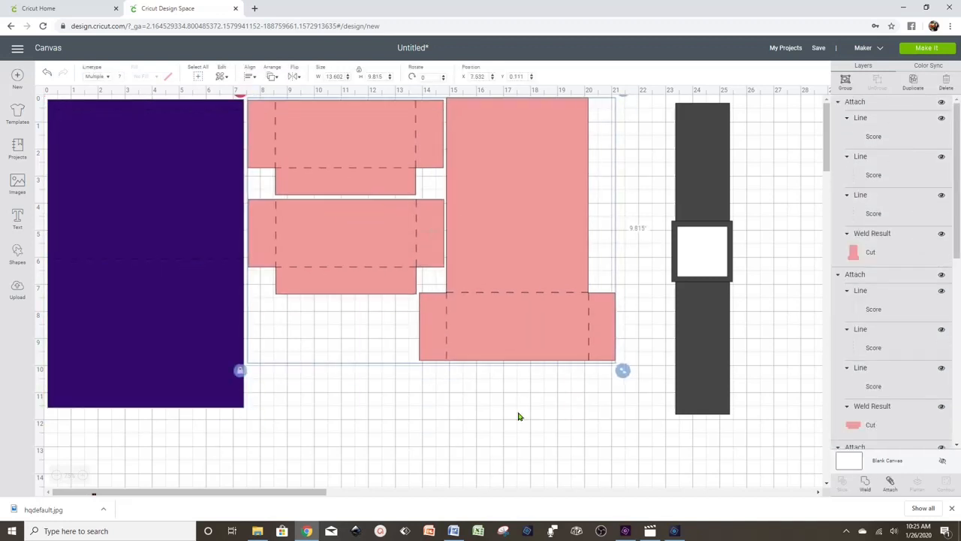
- Recolour the name-tag strip pink and its frame square purple
{"action": "left_click", "coordinate": [702, 338]}
{"action": "left_click", "coordinate": [120, 76]}
{"action": "left_click", "coordinate": [167, 113]}
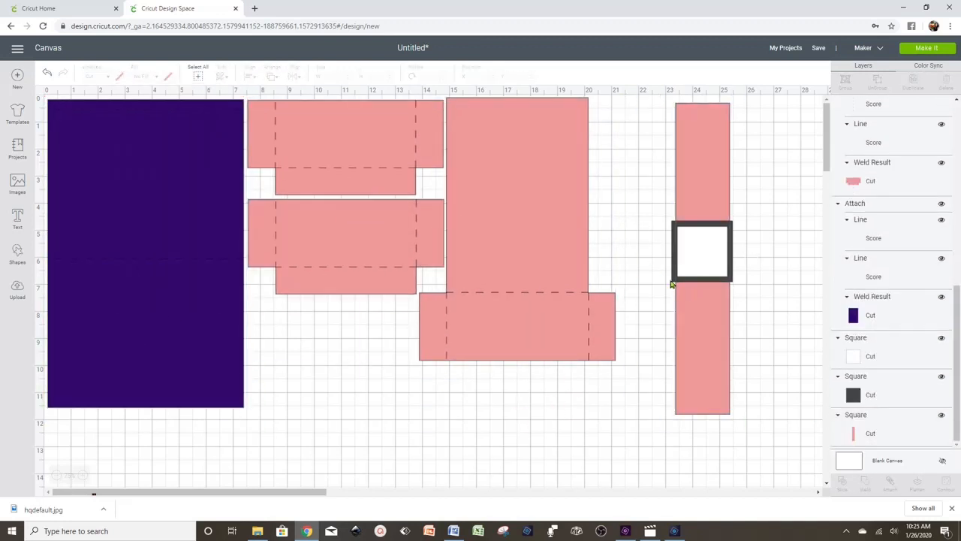
{"action": "left_click", "coordinate": [673, 272]}
{"action": "left_click", "coordinate": [119, 76]}
{"action": "left_click", "coordinate": [151, 112]}
{"action": "left_click", "coordinate": [505, 405]}
- Lay the name tag horizontally below the sleeve pieces and adjust the purple panel slightly
{"action": "left_click_drag", "start_coordinate": [753, 353], "coordinate": [719, 301]}
{"action": "left_click_drag", "start_coordinate": [696, 214], "coordinate": [659, 273]}
{"action": "left_click_drag", "start_coordinate": [704, 320], "coordinate": [443, 397]}
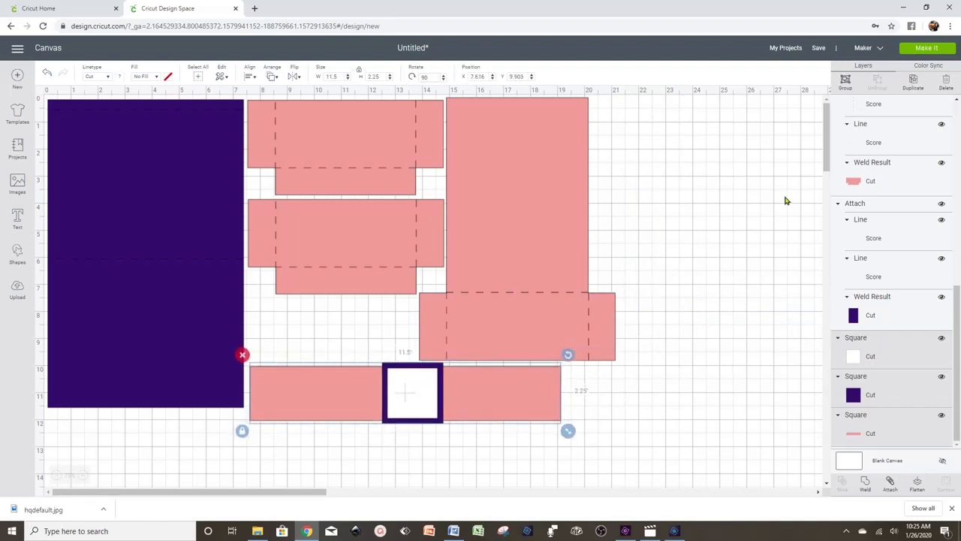
{"action": "left_click", "coordinate": [771, 197]}
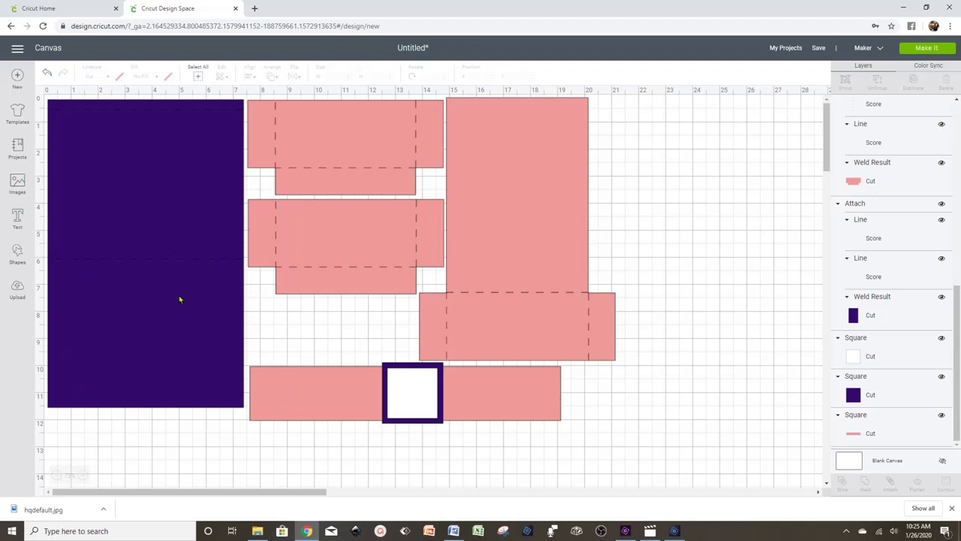
{"action": "mouse_move", "coordinate": [177, 302]}
{"action": "left_mouse_down"}
{"action": "mouse_move", "coordinate": [169, 325]}
{"action": "mouse_move", "coordinate": [163, 318]}
{"action": "mouse_move", "coordinate": [176, 322]}
{"action": "mouse_move", "coordinate": [167, 333]}
{"action": "mouse_move", "coordinate": [324, 354]}
{"action": "mouse_move", "coordinate": [157, 332]}
{"action": "mouse_move", "coordinate": [168, 326]}
{"action": "mouse_move", "coordinate": [163, 295]}
{"action": "left_mouse_up"}
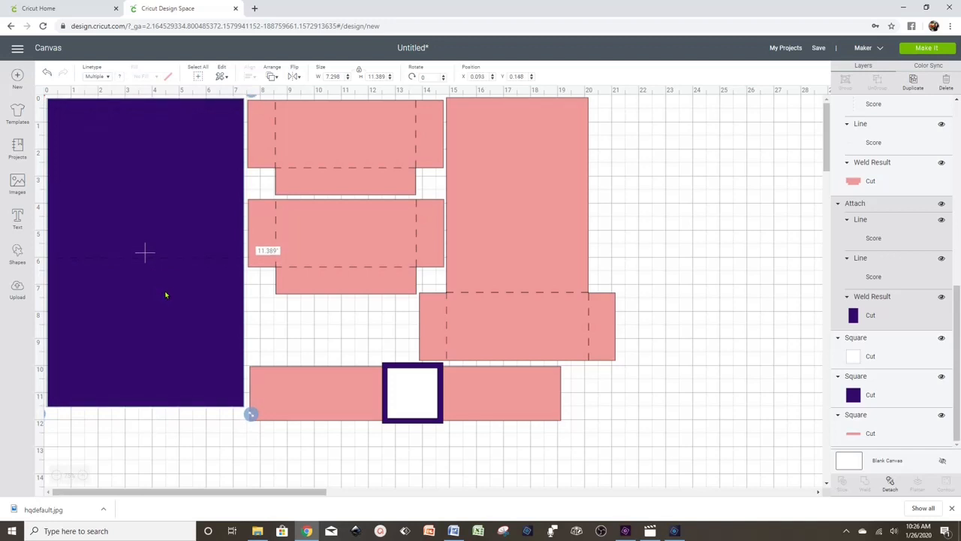
- Fine-tune the purple panel's position and zoom in on the design
{"action": "left_click_drag", "start_coordinate": [166, 295], "coordinate": [167, 296]}
{"action": "left_click", "coordinate": [679, 303]}
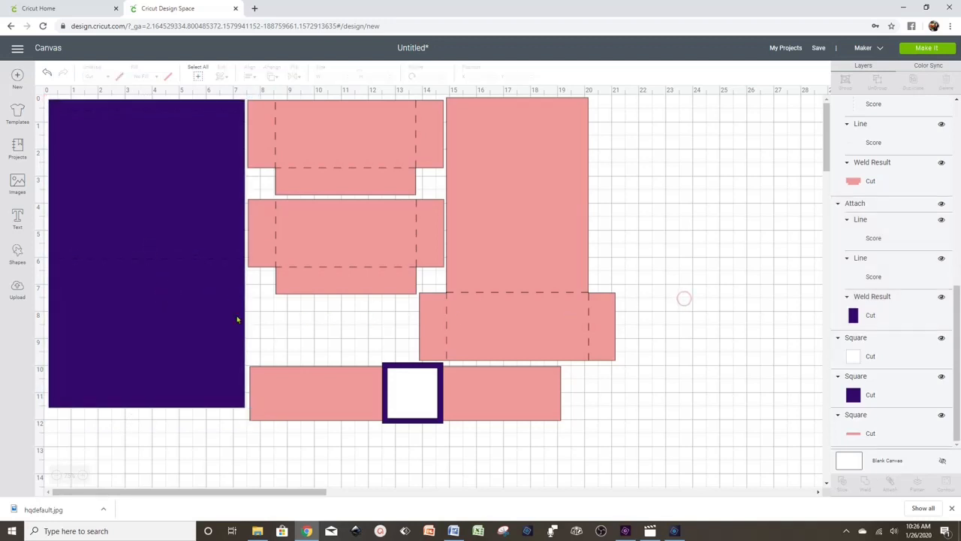
{"action": "left_click", "coordinate": [208, 318]}
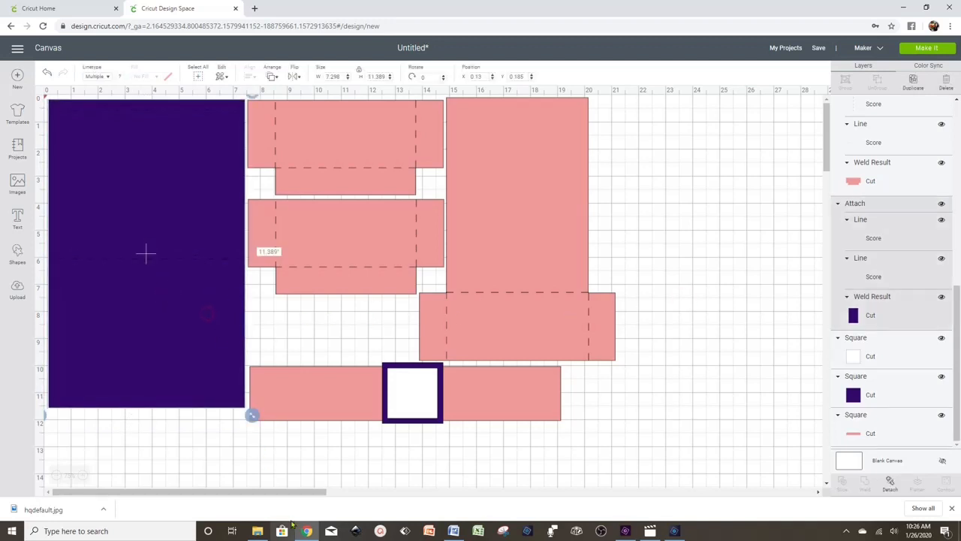
{"action": "left_click", "coordinate": [82, 475]}
{"action": "scroll", "coordinate": [340, 358], "scroll_direction": "down", "scroll_amount": 2}
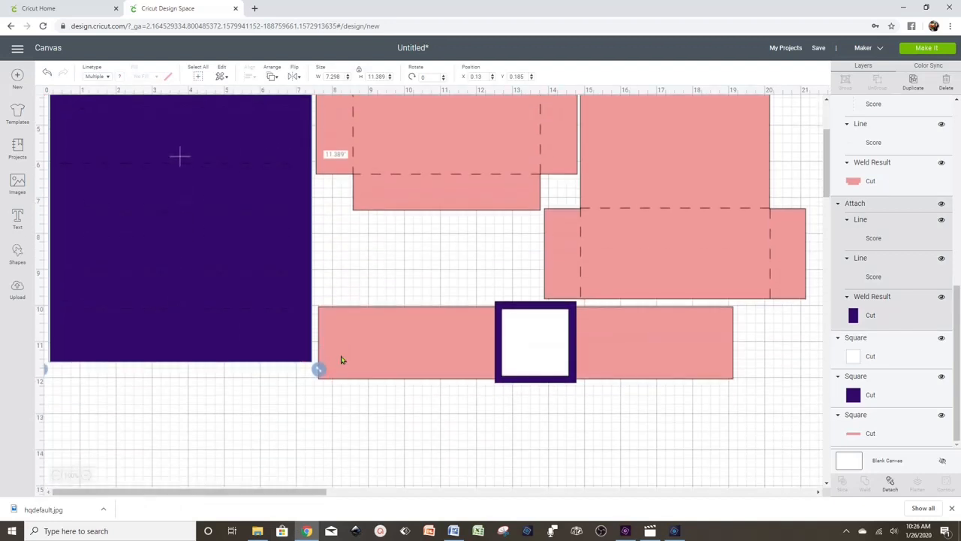
- Detach the score line from the purple panel, then go to the Upload page
{"action": "left_click", "coordinate": [215, 418]}
{"action": "left_click", "coordinate": [178, 270]}
{"action": "left_click", "coordinate": [891, 481]}
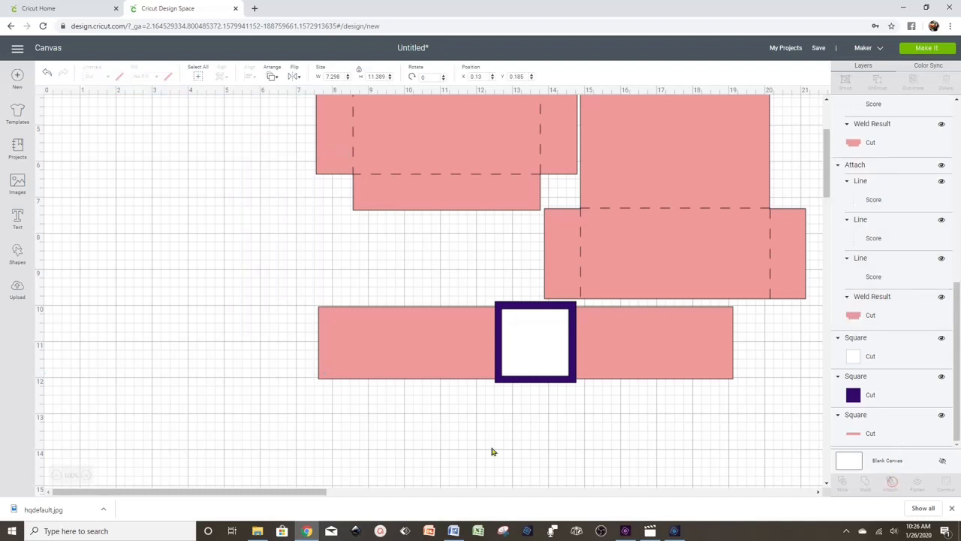
{"action": "left_click", "coordinate": [205, 423]}
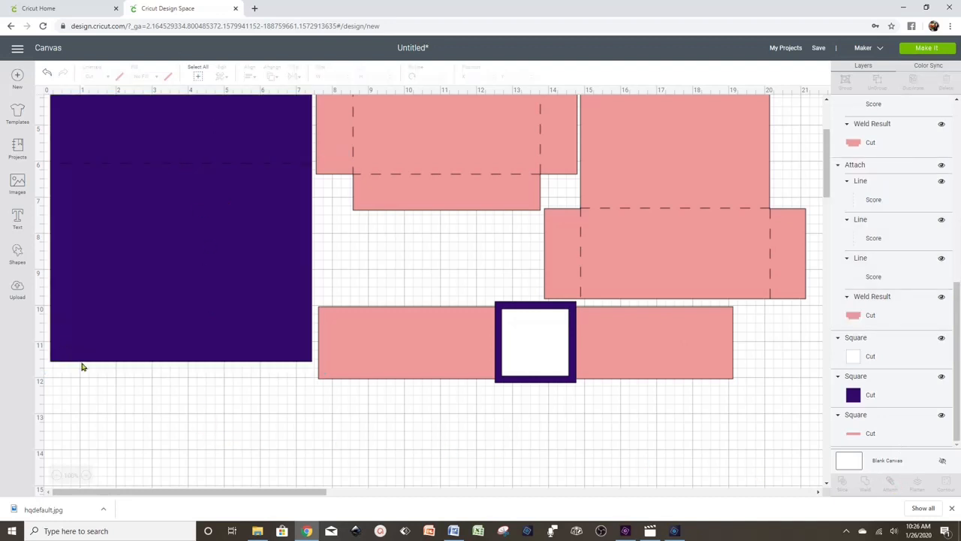
{"action": "left_click", "coordinate": [16, 290]}
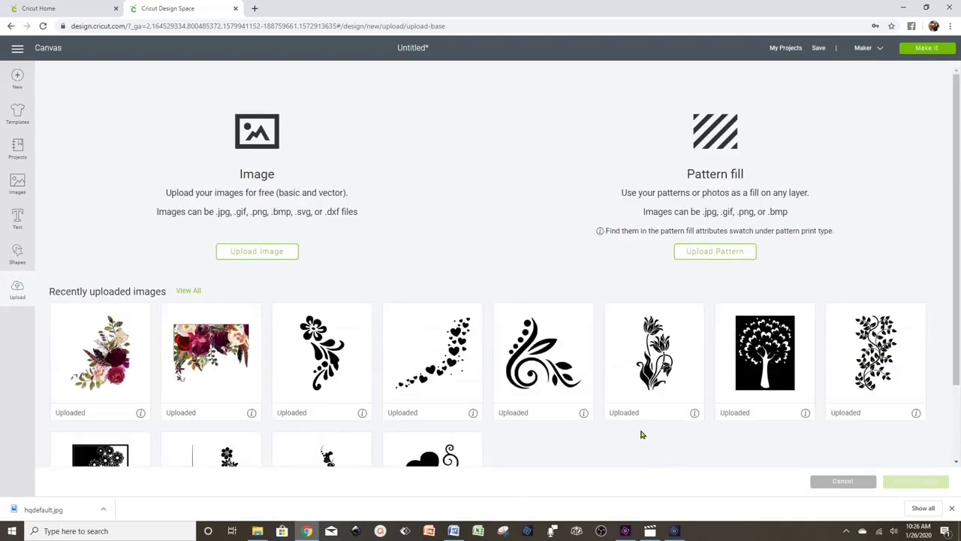
- Pick the black swirl flourish from Recently uploaded images and insert it
{"action": "scroll", "coordinate": [642, 434], "scroll_direction": "down", "scroll_amount": 1}
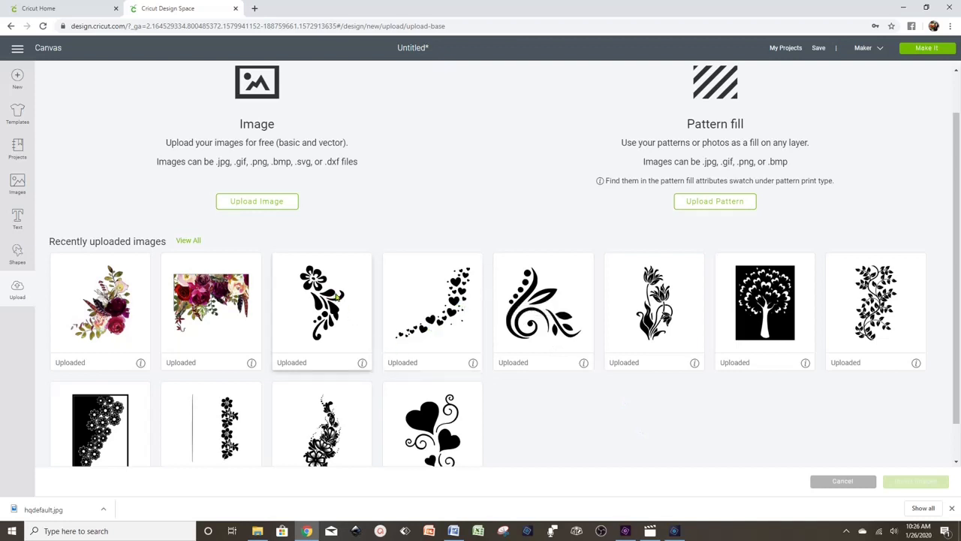
{"action": "scroll", "coordinate": [578, 409], "scroll_direction": "down", "scroll_amount": 1}
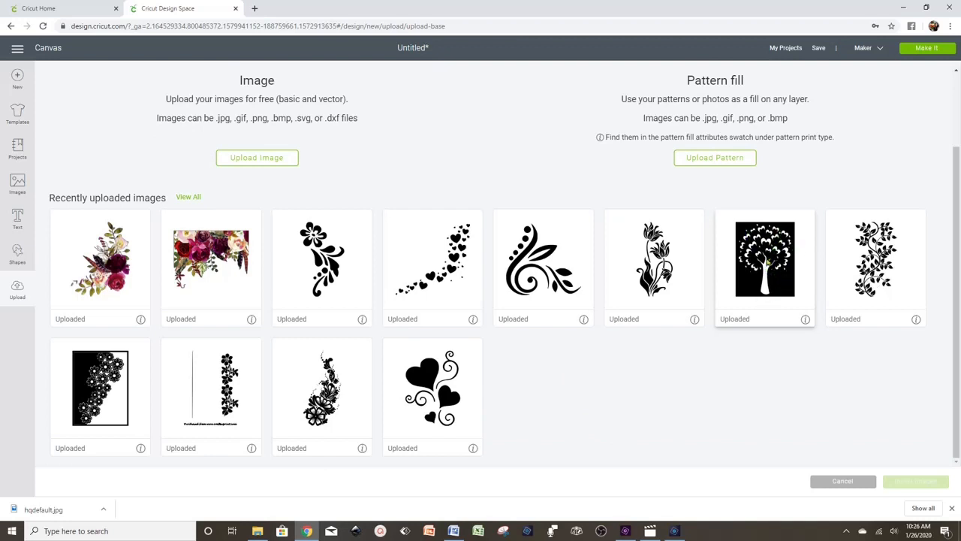
{"action": "left_click", "coordinate": [538, 271]}
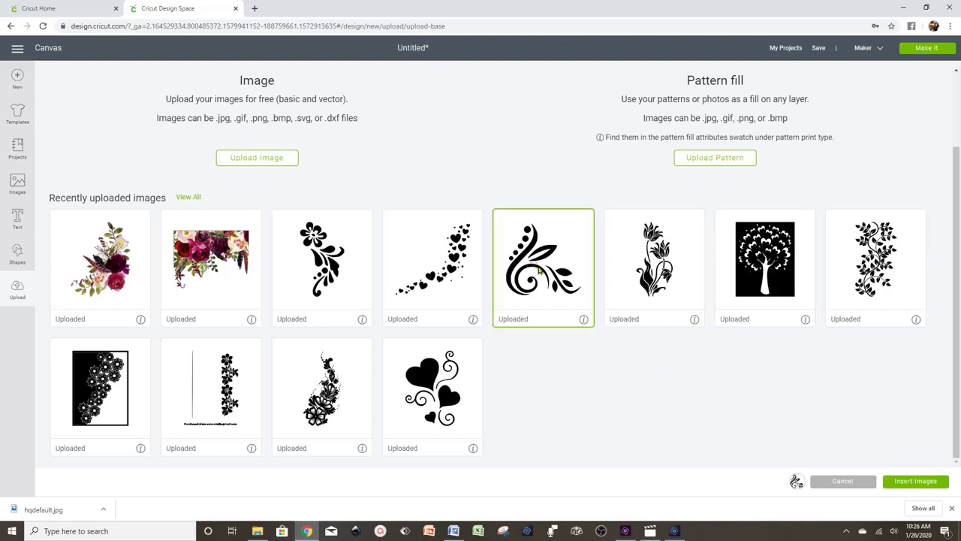
{"action": "left_click", "coordinate": [924, 481]}
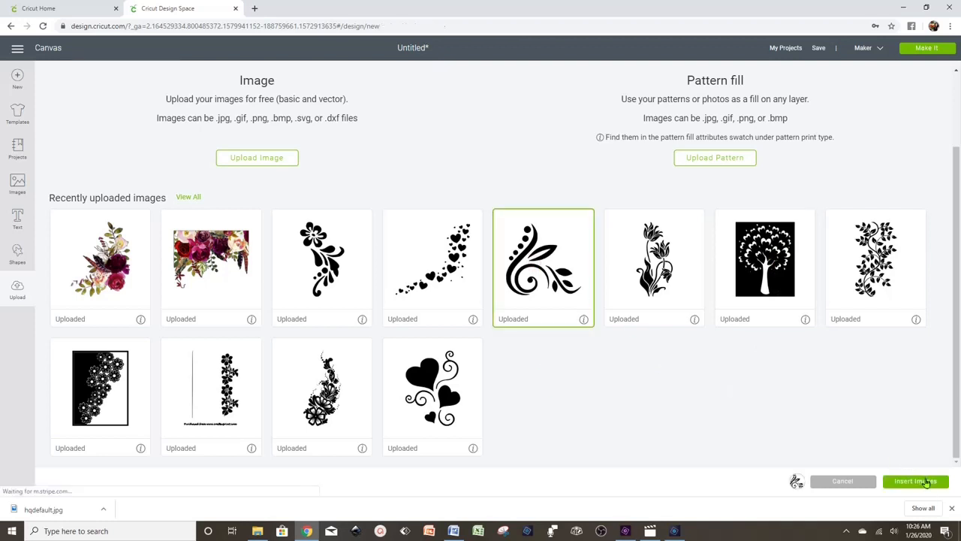
- Shrink the swirl to about 2.7 by 2.6 inches in the purple panel's lower-left corner
{"action": "left_click_drag", "start_coordinate": [264, 234], "coordinate": [289, 382]}
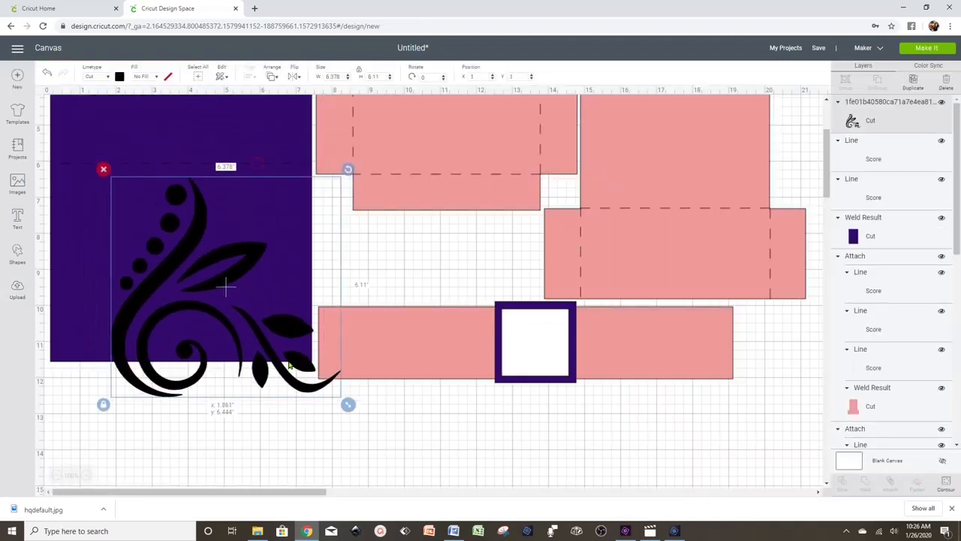
{"action": "left_click_drag", "start_coordinate": [345, 402], "coordinate": [228, 289]}
{"action": "left_click_drag", "start_coordinate": [229, 344], "coordinate": [215, 326]}
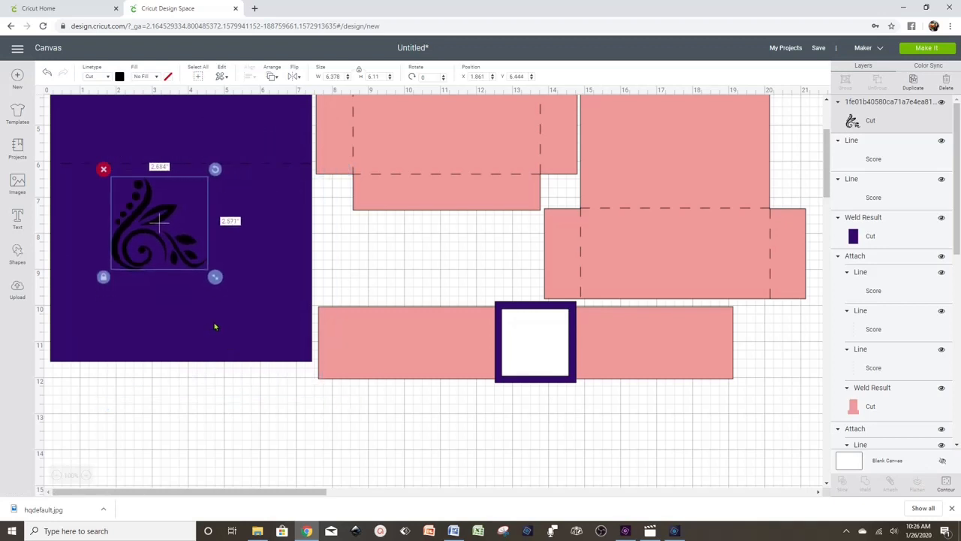
{"action": "left_click_drag", "start_coordinate": [170, 249], "coordinate": [293, 317]}
- Duplicate the swirl and flip the copy horizontally so it mirrors the left one
{"action": "right_click", "coordinate": [110, 339]}
{"action": "left_click", "coordinate": [178, 160]}
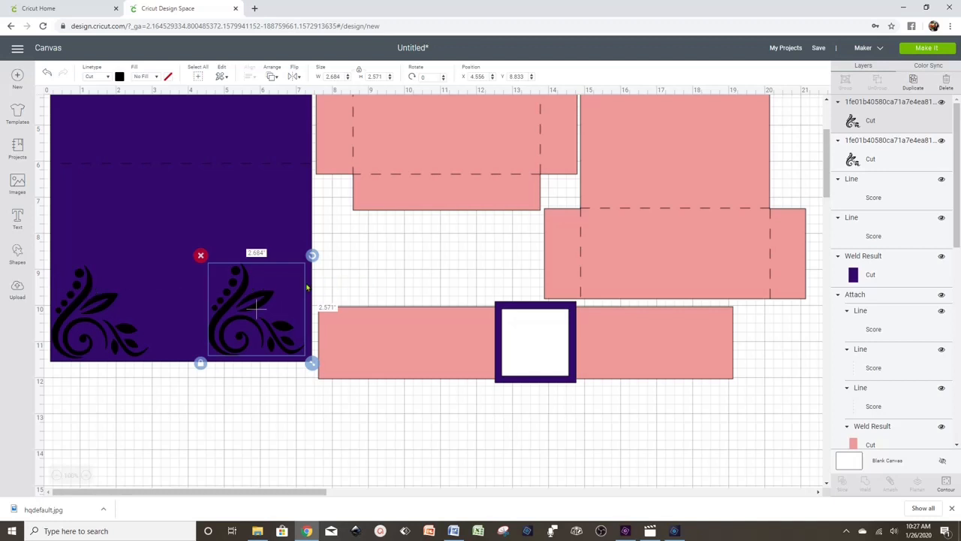
{"action": "left_click_drag", "start_coordinate": [258, 312], "coordinate": [262, 313]}
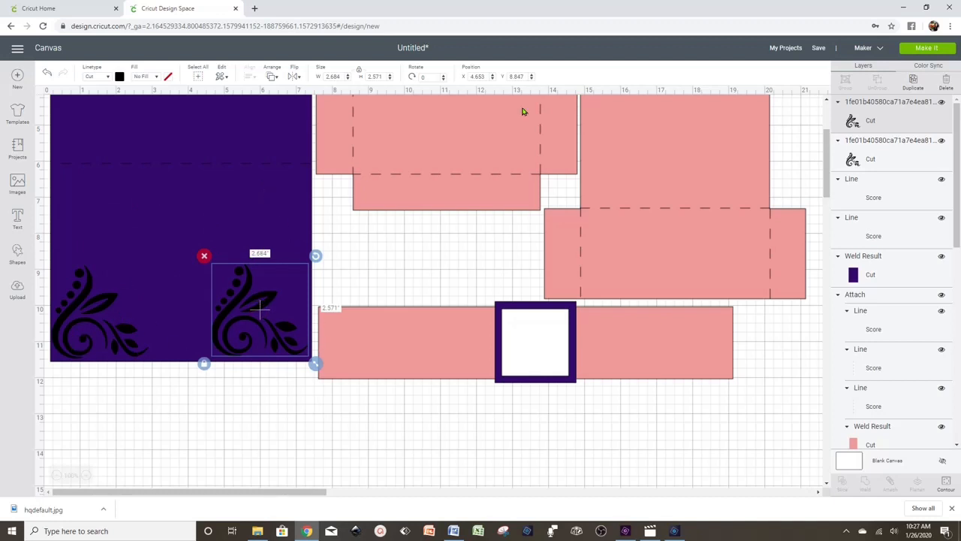
{"action": "left_click", "coordinate": [424, 77]}
{"action": "left_click", "coordinate": [297, 79]}
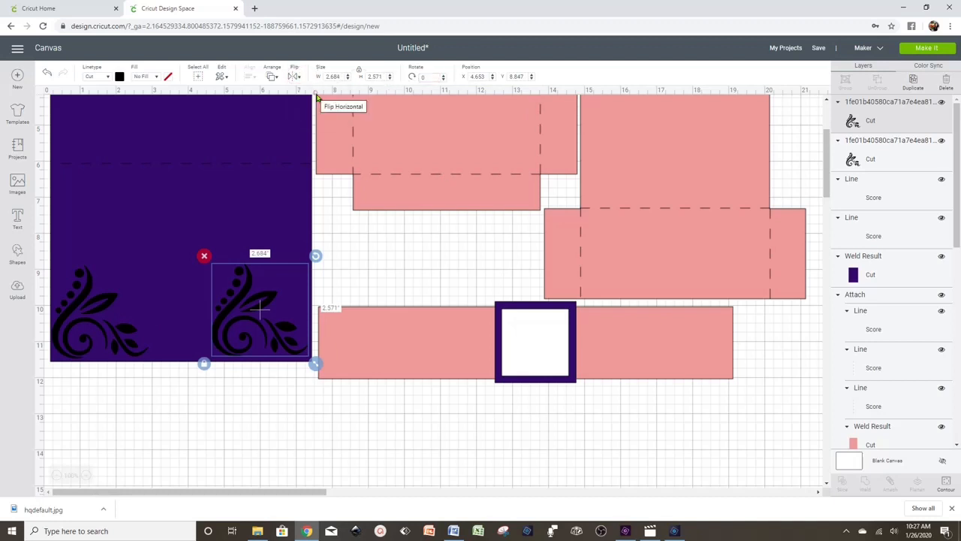
{"action": "left_click", "coordinate": [318, 94]}
{"action": "left_click", "coordinate": [239, 400]}
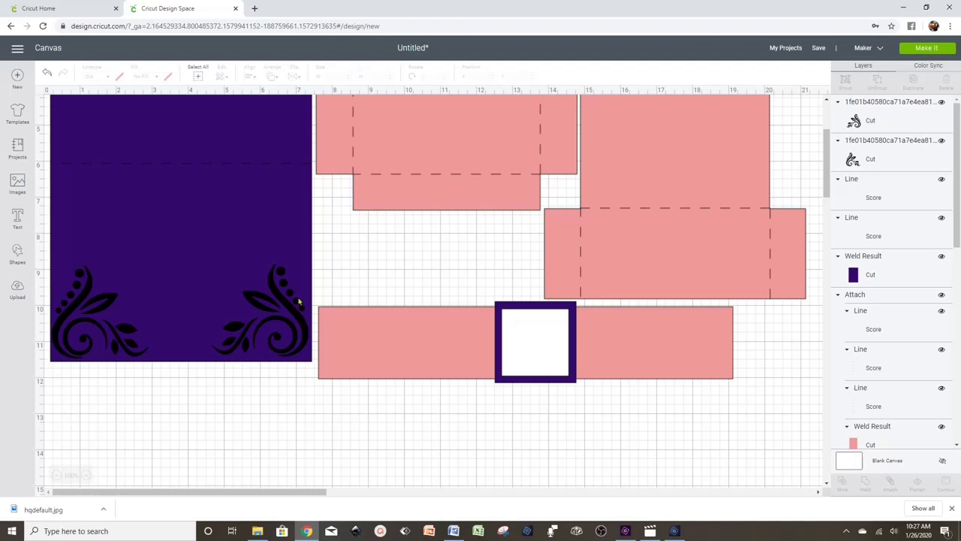
{"action": "left_click", "coordinate": [258, 330]}
{"action": "right_click", "coordinate": [259, 329]}
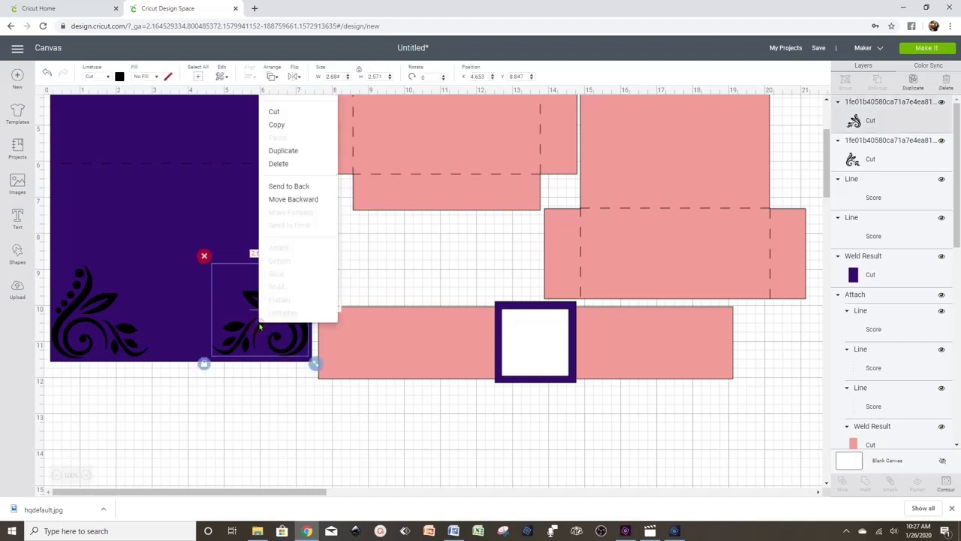
- Duplicate the right flourish and hide every contour except the leaf
{"action": "left_click", "coordinate": [298, 156]}
{"action": "left_click_drag", "start_coordinate": [300, 286], "coordinate": [393, 418]}
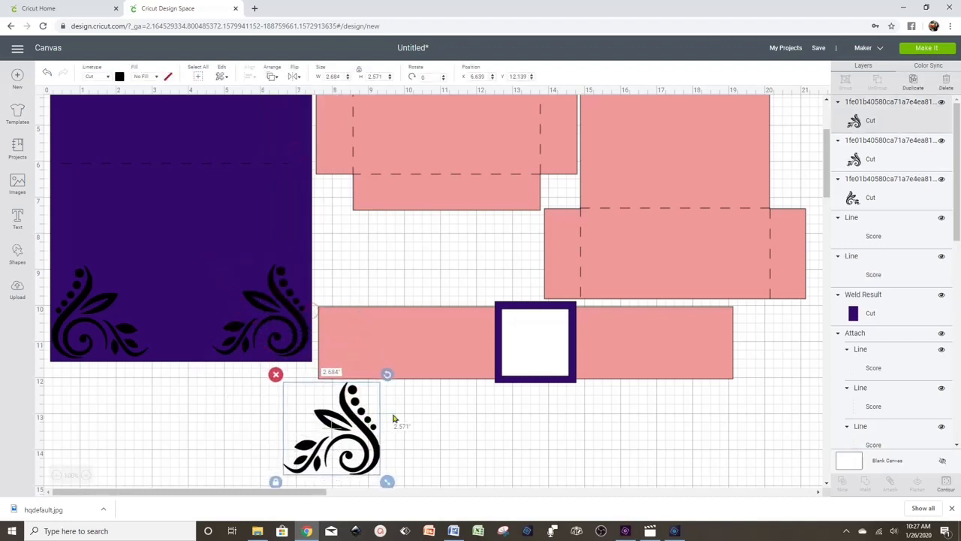
{"action": "left_click", "coordinate": [947, 484]}
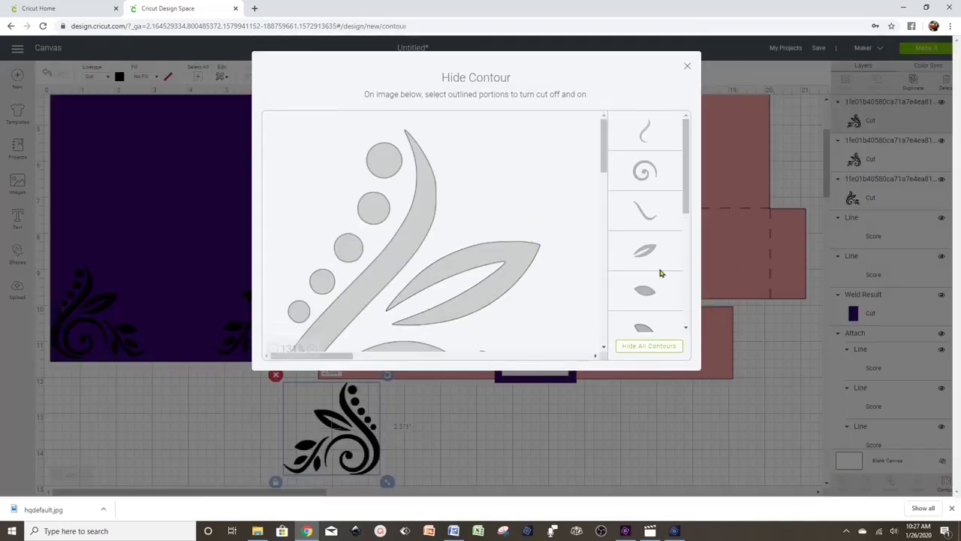
{"action": "left_click", "coordinate": [649, 348]}
{"action": "left_click", "coordinate": [648, 140]}
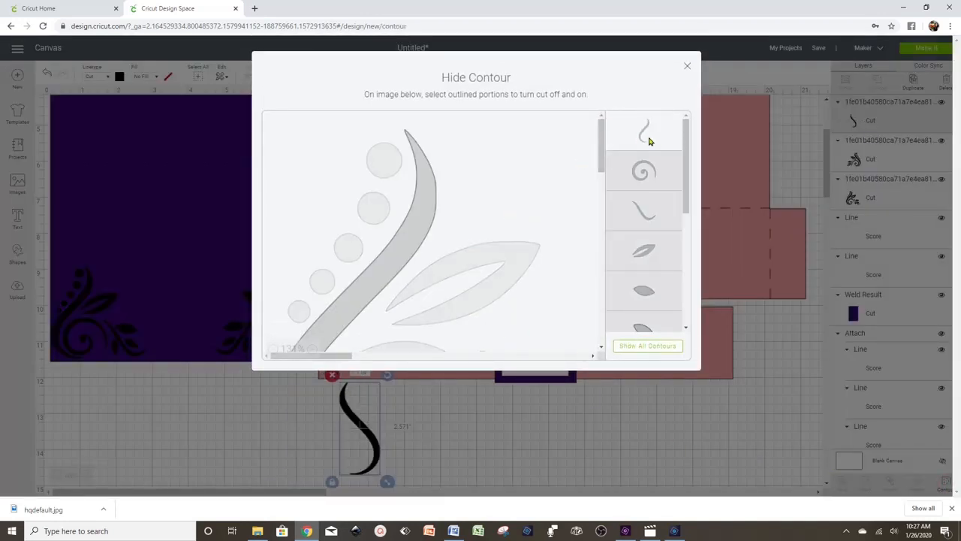
{"action": "left_click", "coordinate": [662, 262]}
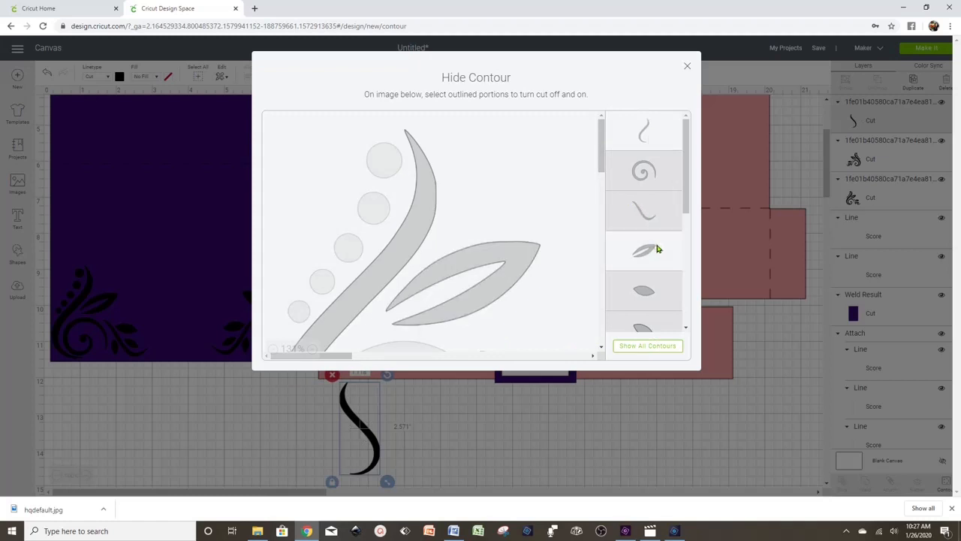
{"action": "left_click", "coordinate": [644, 131]}
{"action": "left_click", "coordinate": [512, 417]}
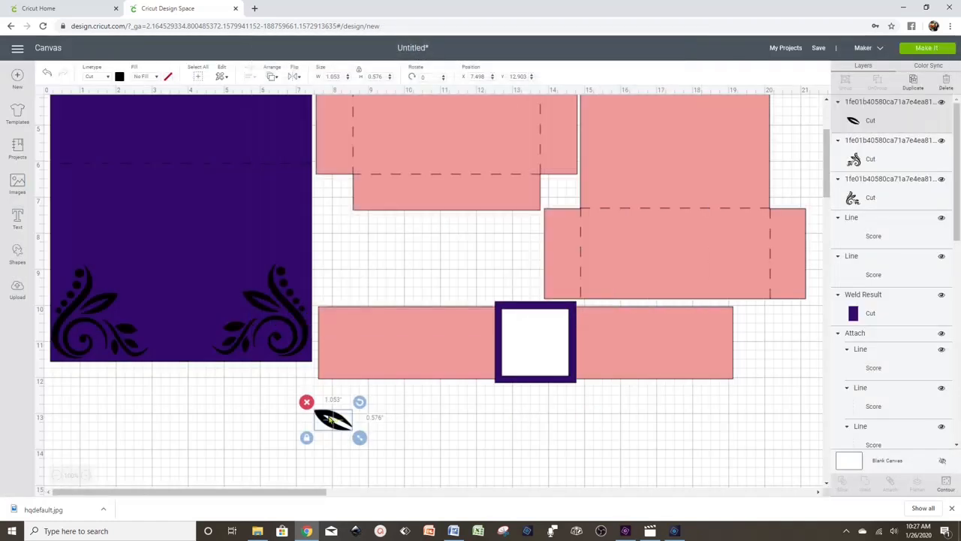
- Rotate the 0.513 by 1.096 inch leaf to 83.8° and tuck it above the right flourish
{"action": "left_click_drag", "start_coordinate": [311, 406], "coordinate": [303, 321]}
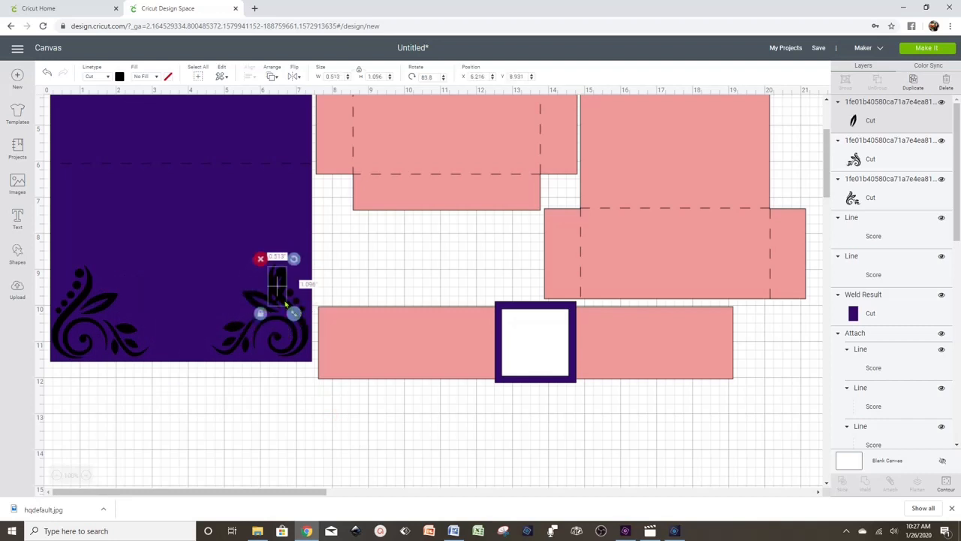
{"action": "left_click_drag", "start_coordinate": [278, 287], "coordinate": [304, 262]}
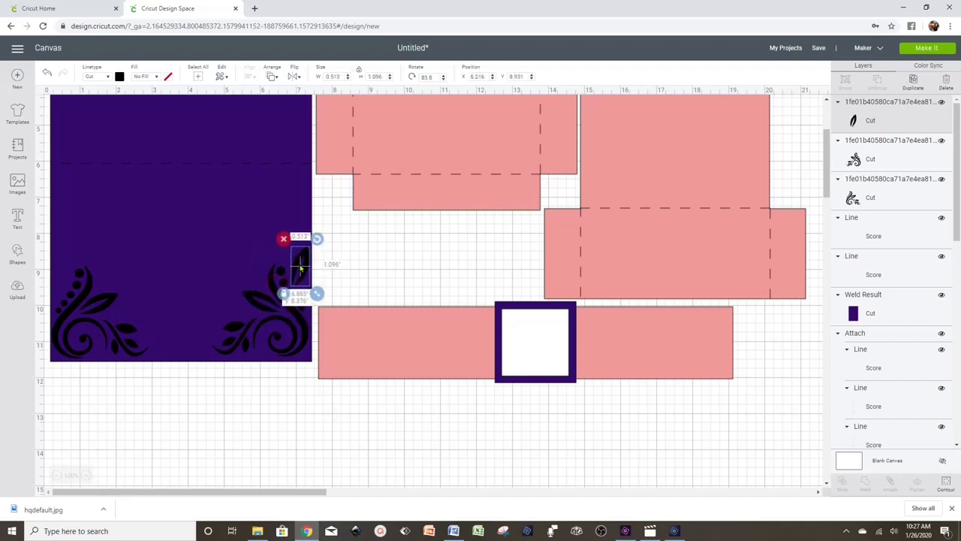
{"action": "left_click", "coordinate": [324, 443]}
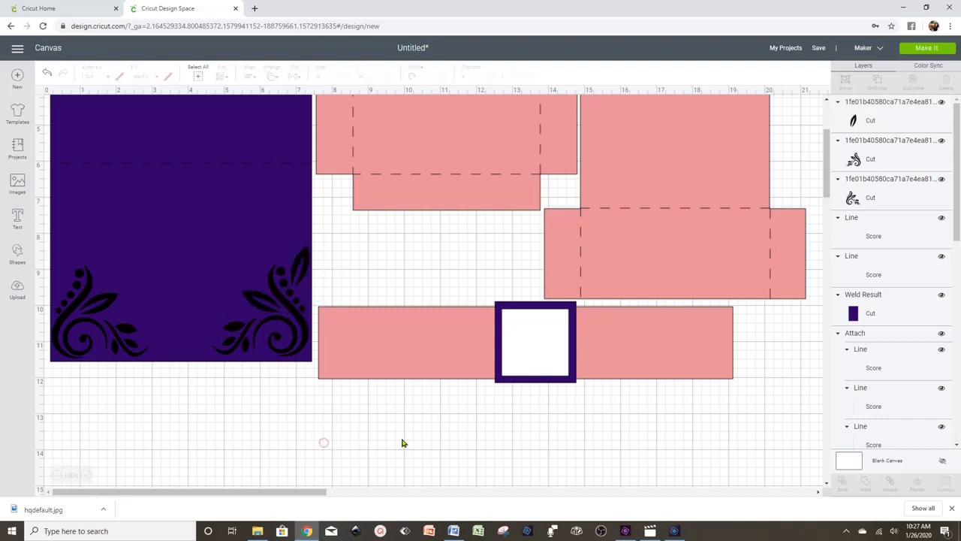
{"action": "left_click", "coordinate": [299, 267]}
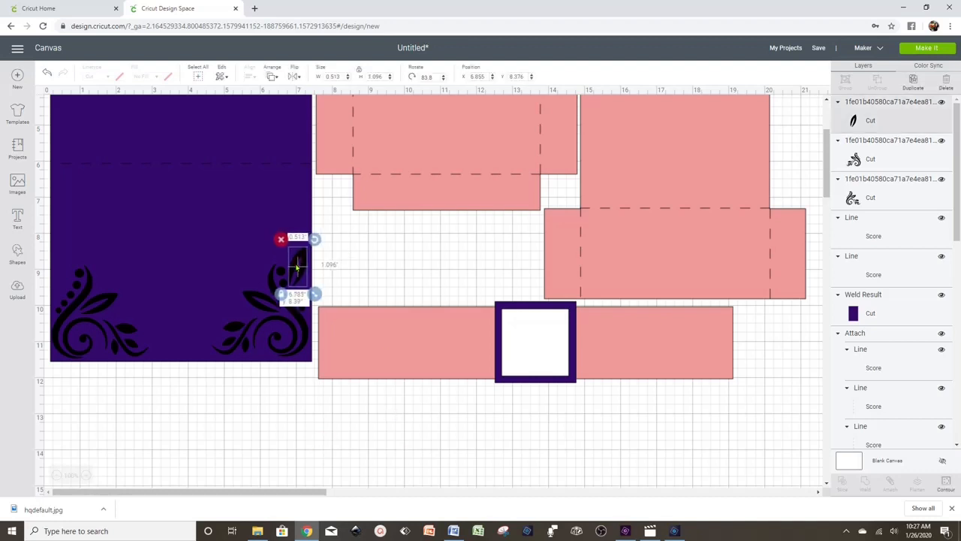
{"action": "left_click", "coordinate": [278, 421]}
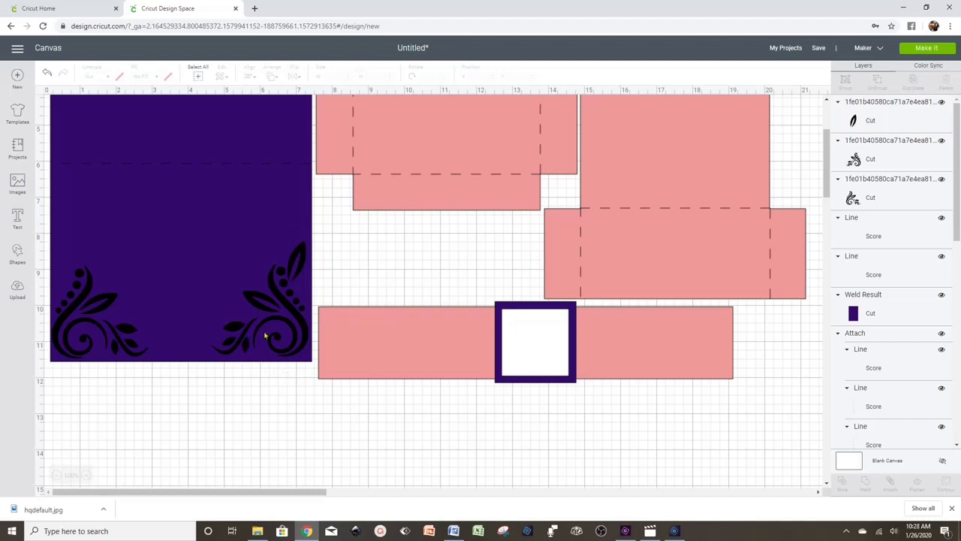
{"action": "left_click", "coordinate": [296, 260]}
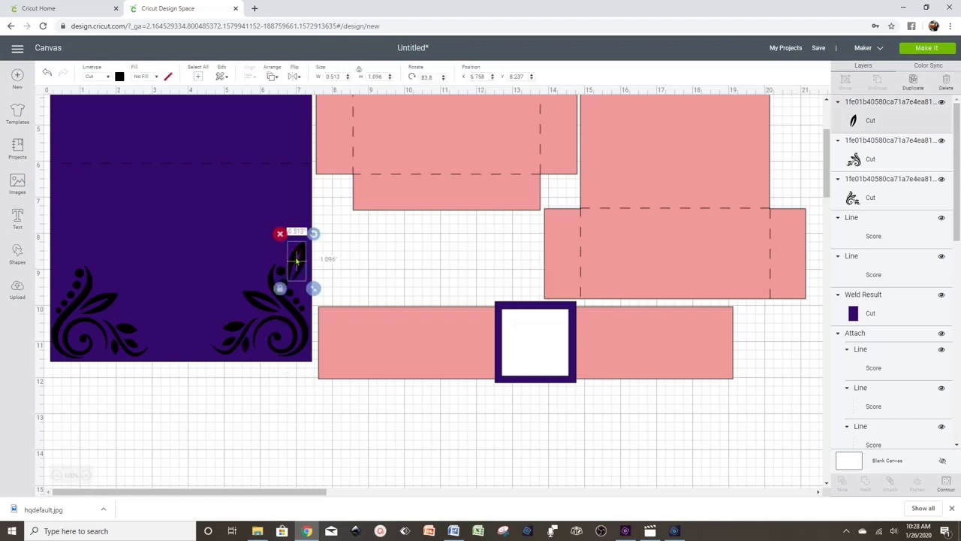
{"action": "right_click", "coordinate": [296, 261]}
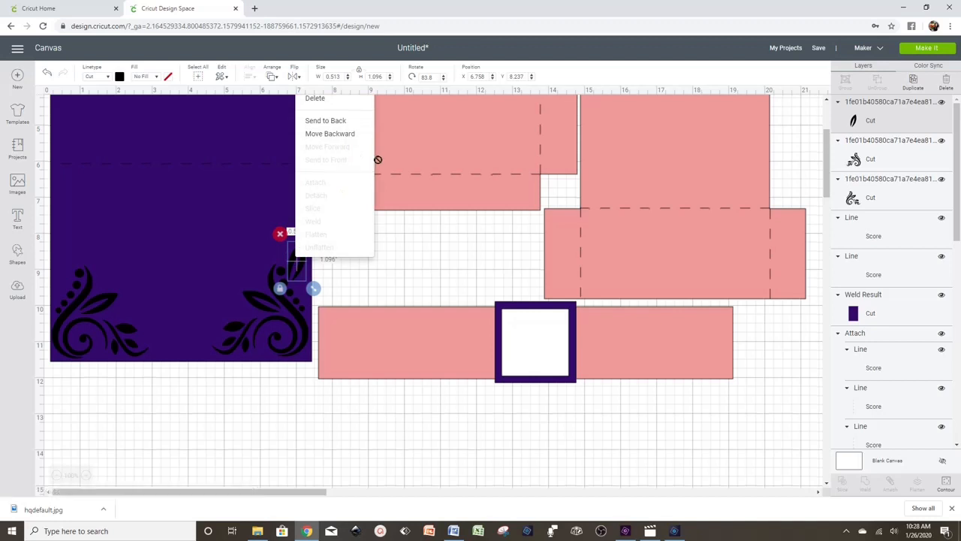
- Duplicate the leaf, swap its contour to the round leaf, and move it onto the right flourish
{"action": "scroll", "coordinate": [378, 159], "scroll_direction": "up", "scroll_amount": 1}
{"action": "left_click", "coordinate": [347, 133]}
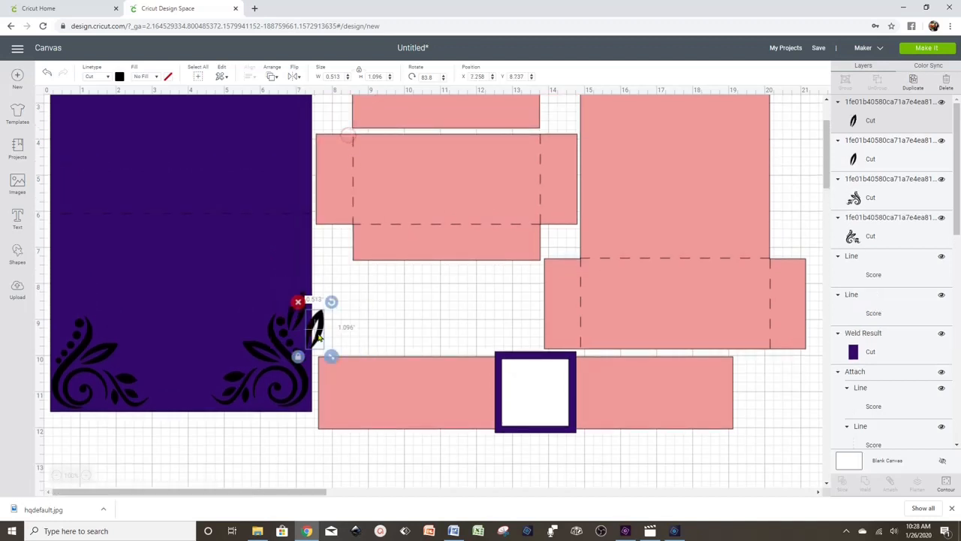
{"action": "left_click_drag", "start_coordinate": [317, 338], "coordinate": [399, 473]}
{"action": "scroll", "coordinate": [474, 461], "scroll_direction": "down", "scroll_amount": 1}
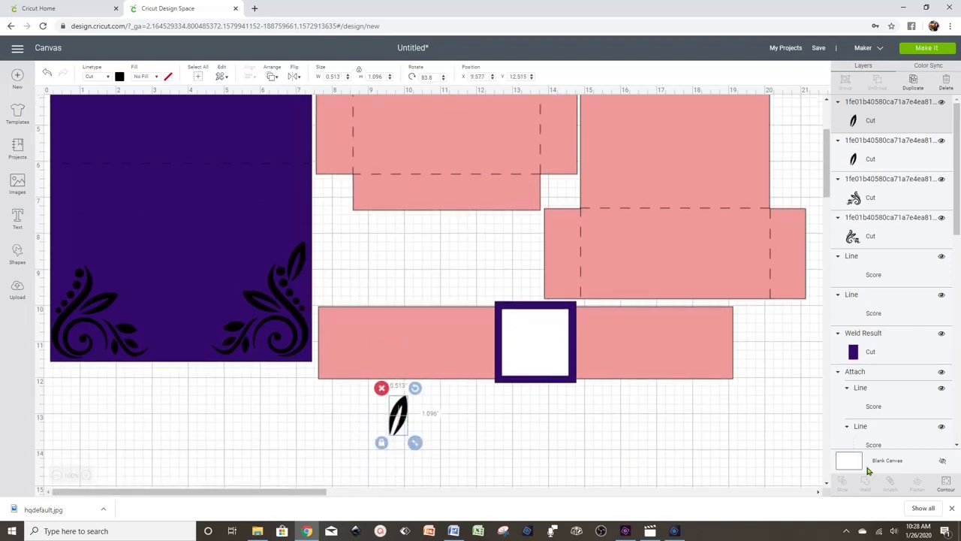
{"action": "left_click", "coordinate": [942, 486]}
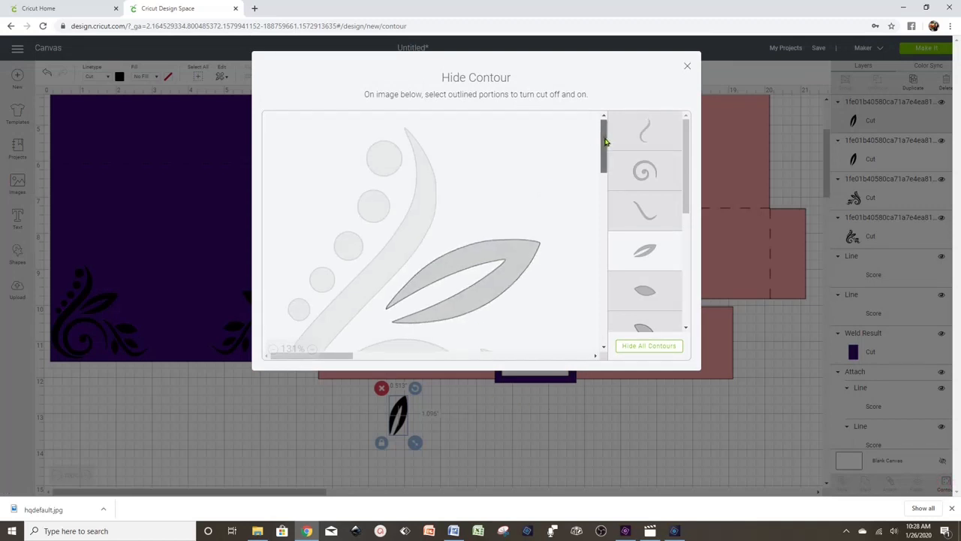
{"action": "left_click_drag", "start_coordinate": [606, 141], "coordinate": [606, 179]}
{"action": "left_click", "coordinate": [595, 355]}
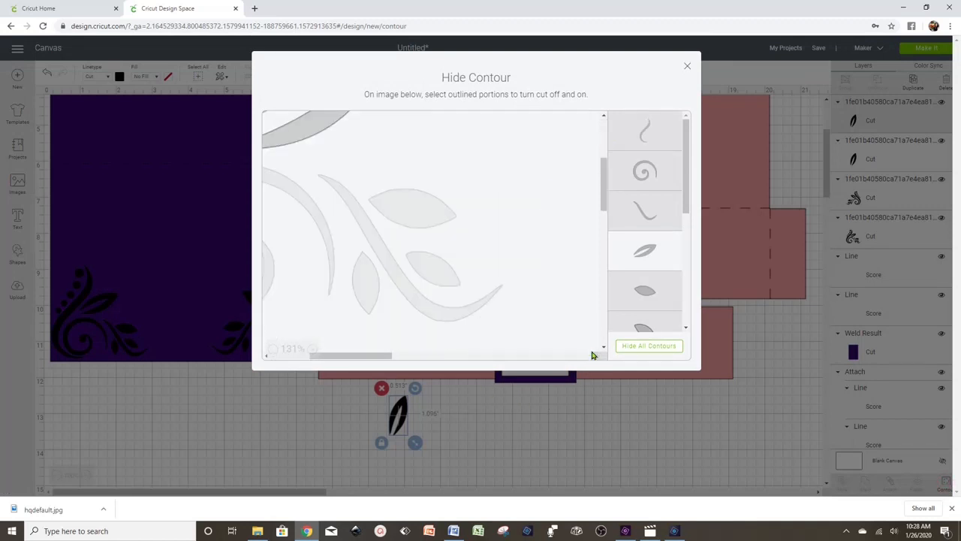
{"action": "left_click", "coordinate": [405, 203]}
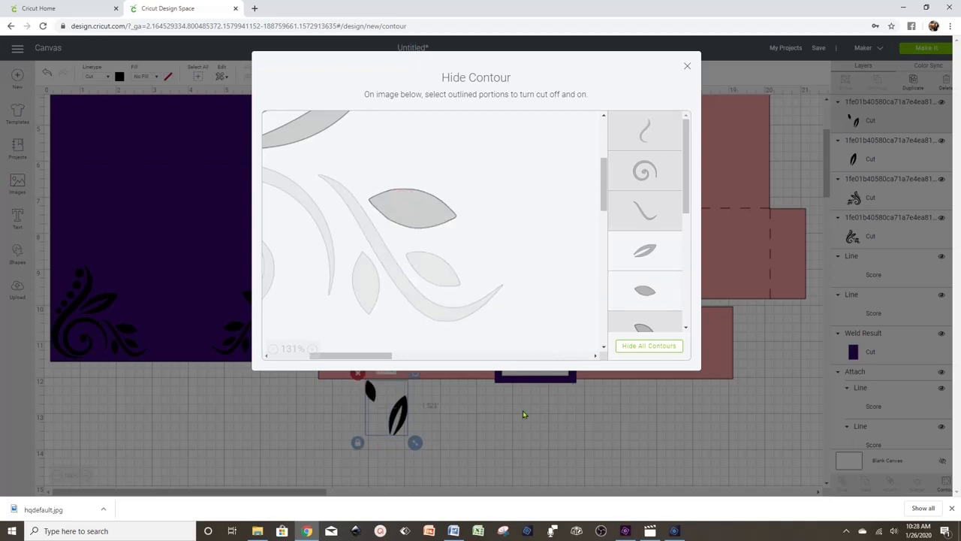
{"action": "left_click", "coordinate": [649, 257]}
{"action": "left_click", "coordinate": [517, 421]}
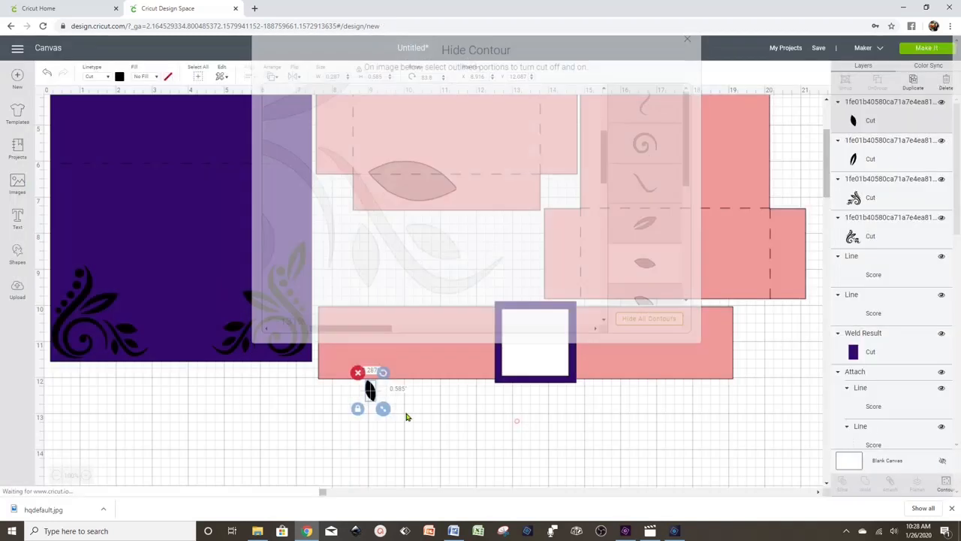
{"action": "left_click_drag", "start_coordinate": [371, 390], "coordinate": [307, 289]}
{"action": "left_click", "coordinate": [330, 382]}
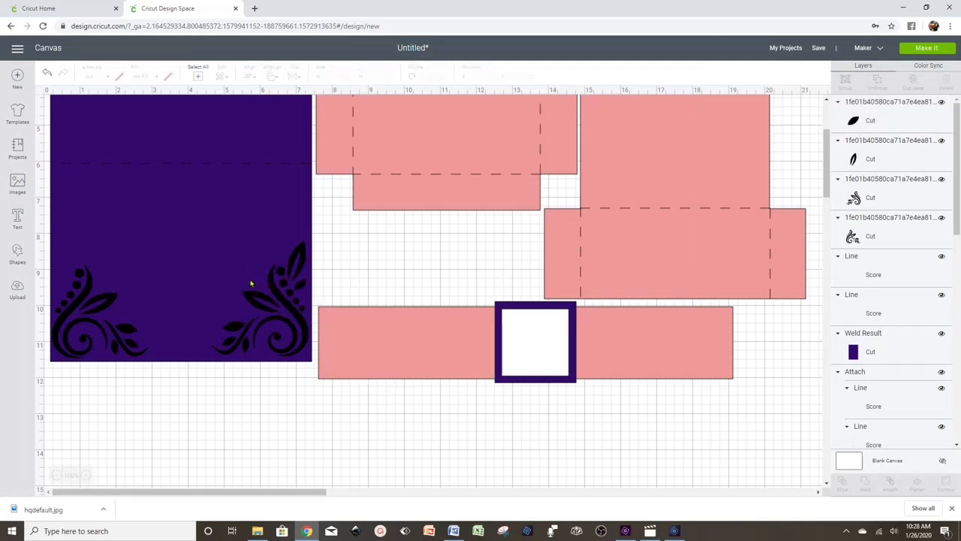
- Place a horizontally flipped copy of the tall leaf on the left flourish and nudge both corners into alignment
{"action": "right_click", "coordinate": [298, 260]}
{"action": "scroll", "coordinate": [345, 139], "scroll_direction": "up", "scroll_amount": 2}
{"action": "left_click", "coordinate": [339, 185]}
{"action": "left_click", "coordinate": [294, 76]}
{"action": "left_click", "coordinate": [316, 94]}
{"action": "left_click_drag", "start_coordinate": [321, 386], "coordinate": [72, 370]}
{"action": "left_click", "coordinate": [110, 476]}
{"action": "left_click_drag", "start_coordinate": [100, 431], "coordinate": [106, 428]}
{"action": "left_click_drag", "start_coordinate": [72, 368], "coordinate": [69, 371]}
{"action": "left_click_drag", "start_coordinate": [295, 427], "coordinate": [292, 426]}
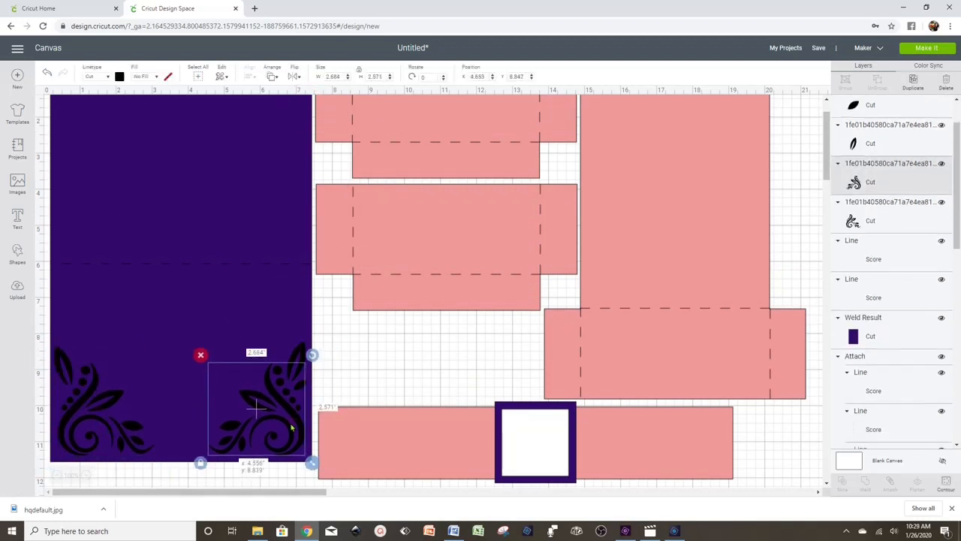
{"action": "left_click_drag", "start_coordinate": [300, 367], "coordinate": [297, 369]}
{"action": "left_click", "coordinate": [390, 373]}
- Add a mirrored copy of the small leaf to the left flourish
{"action": "left_click", "coordinate": [298, 363]}
{"action": "right_click", "coordinate": [299, 383]}
{"action": "left_click", "coordinate": [338, 208]}
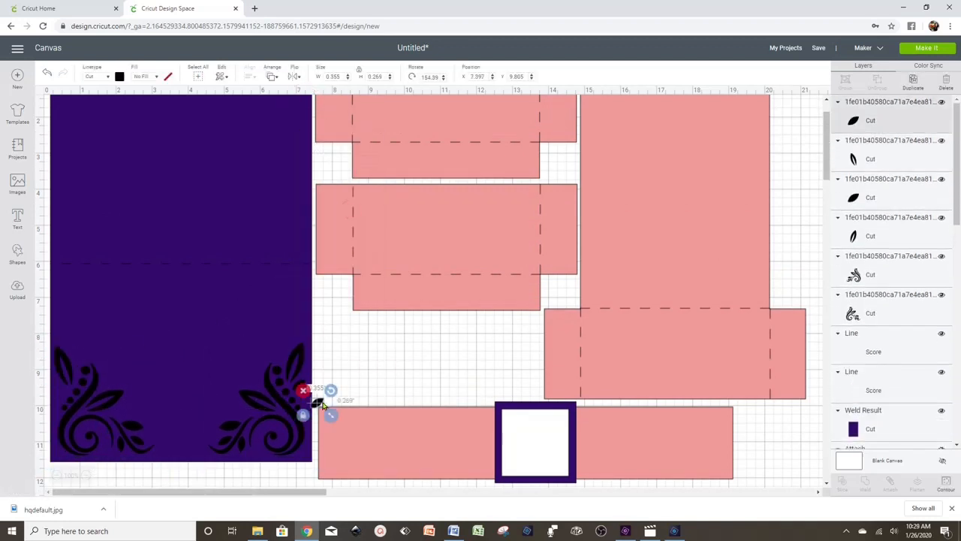
{"action": "left_click", "coordinate": [294, 76]}
{"action": "left_click_drag", "start_coordinate": [318, 402], "coordinate": [61, 392]}
{"action": "left_click", "coordinate": [305, 95]}
{"action": "left_click", "coordinate": [393, 354]}
- Shift the bottom pink strip to the right
{"action": "scroll", "coordinate": [428, 350], "scroll_direction": "down", "scroll_amount": 2}
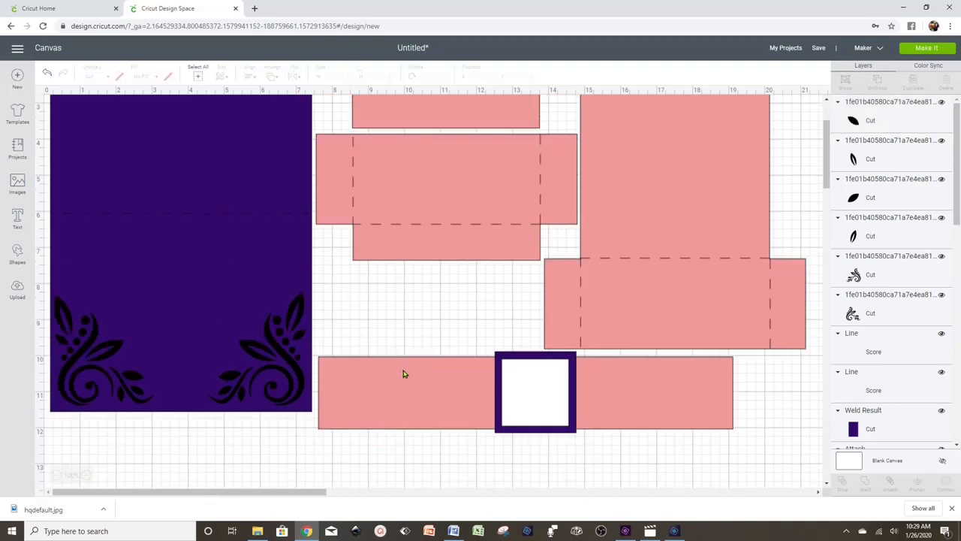
{"action": "left_click_drag", "start_coordinate": [403, 375], "coordinate": [454, 376]}
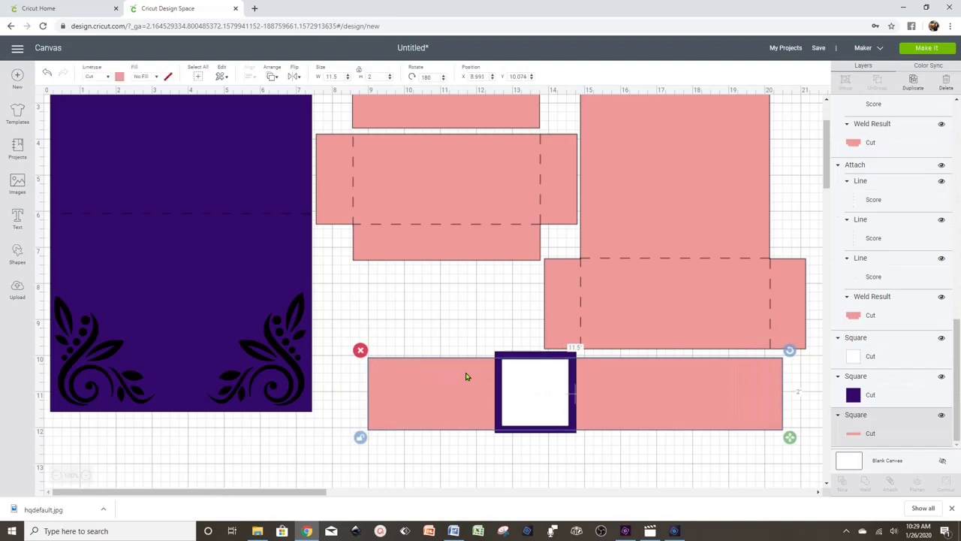
{"action": "left_click", "coordinate": [410, 323]}
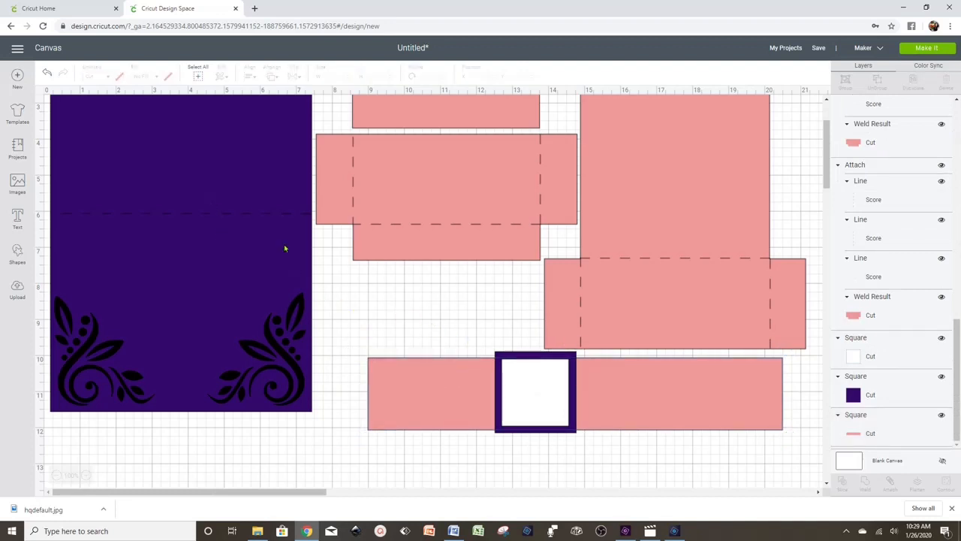
{"action": "left_click", "coordinate": [310, 259]}
{"action": "left_click", "coordinate": [365, 307]}
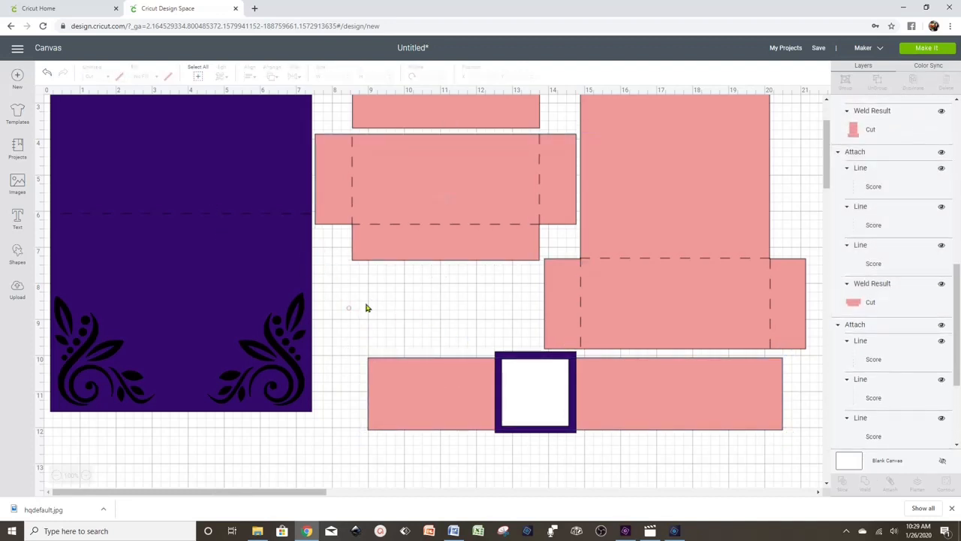
{"action": "scroll", "coordinate": [385, 311], "scroll_direction": "up", "scroll_amount": 2}
{"action": "scroll", "coordinate": [385, 310], "scroll_direction": "up", "scroll_amount": 3}
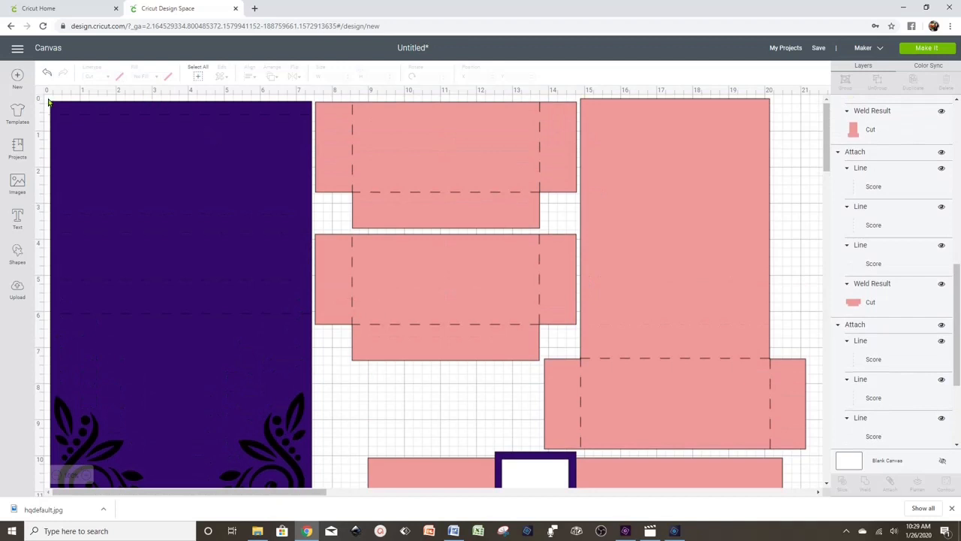
- Move the purple panel down to Y 12.05, then box-select all pieces of the left flourish
{"action": "left_click_drag", "start_coordinate": [48, 99], "coordinate": [180, 308]}
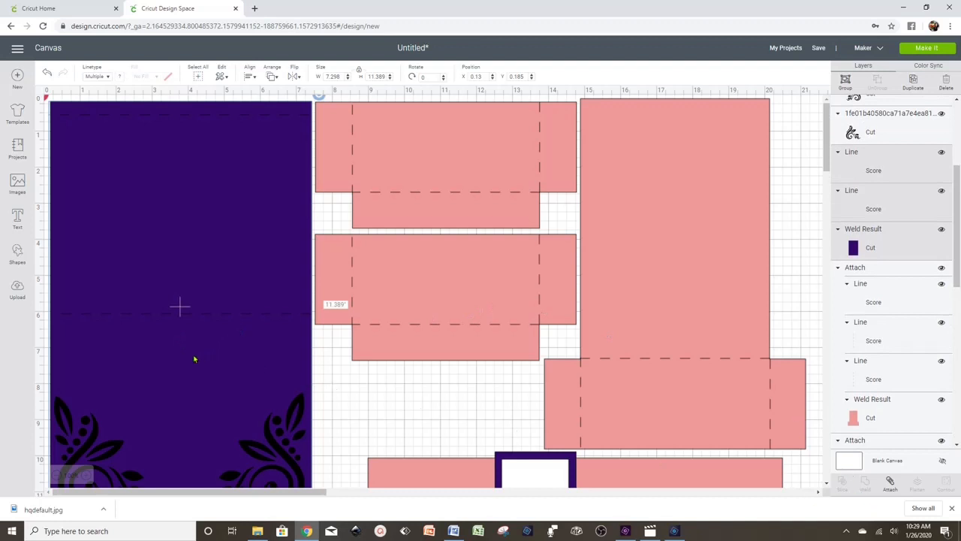
{"action": "left_click_drag", "start_coordinate": [183, 364], "coordinate": [410, 496]}
{"action": "scroll", "coordinate": [394, 375], "scroll_direction": "down", "scroll_amount": 4}
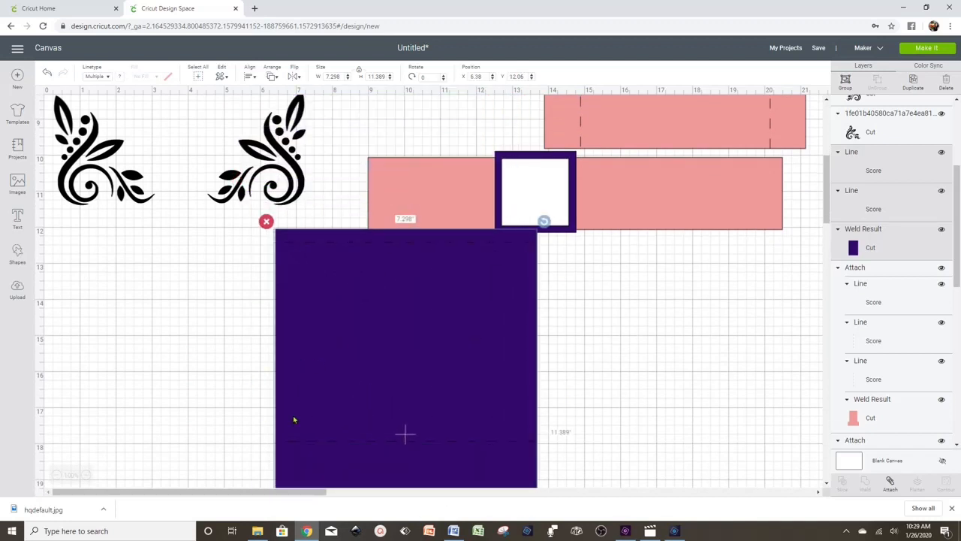
{"action": "left_click", "coordinate": [593, 344]}
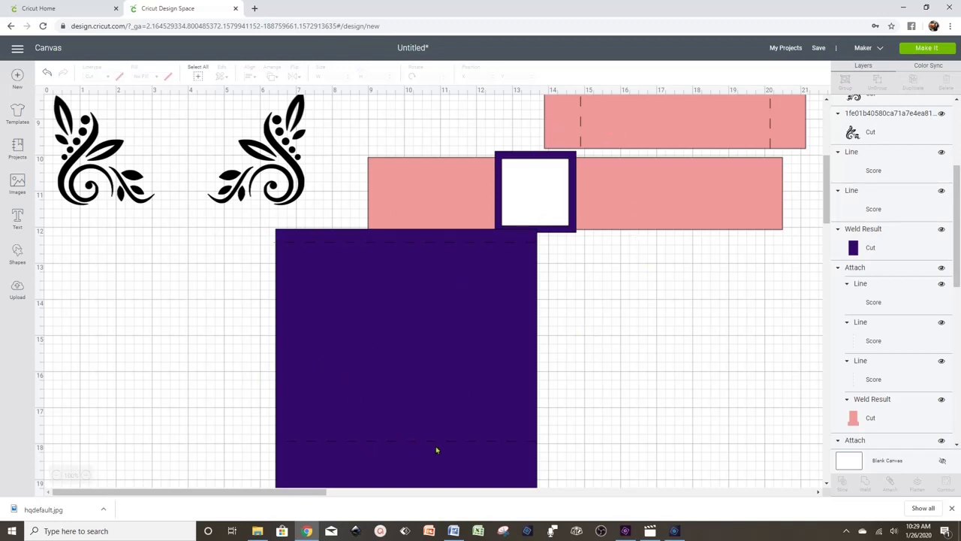
{"action": "left_click_drag", "start_coordinate": [152, 223], "coordinate": [47, 93]}
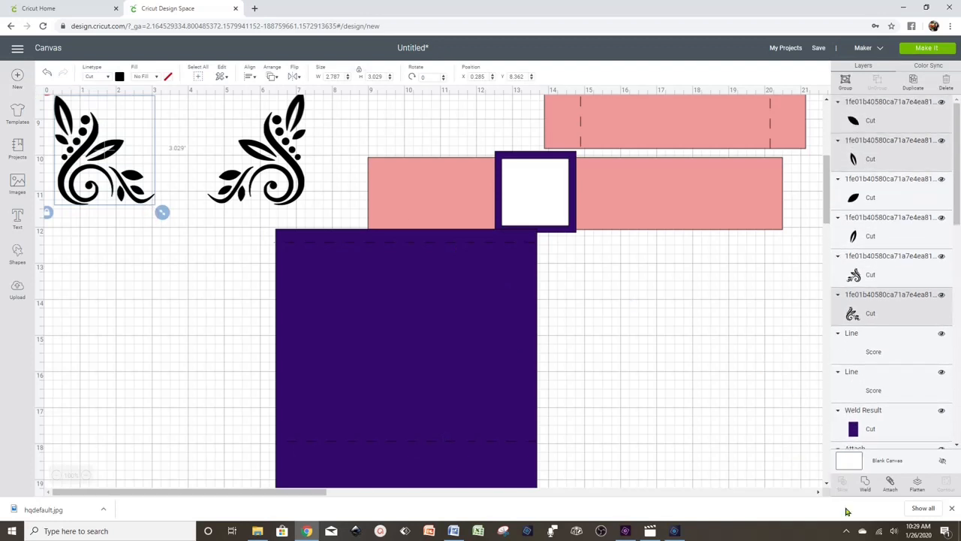
- Weld the left flourish, then the right flourish, each into a single shape
{"action": "left_click", "coordinate": [866, 483]}
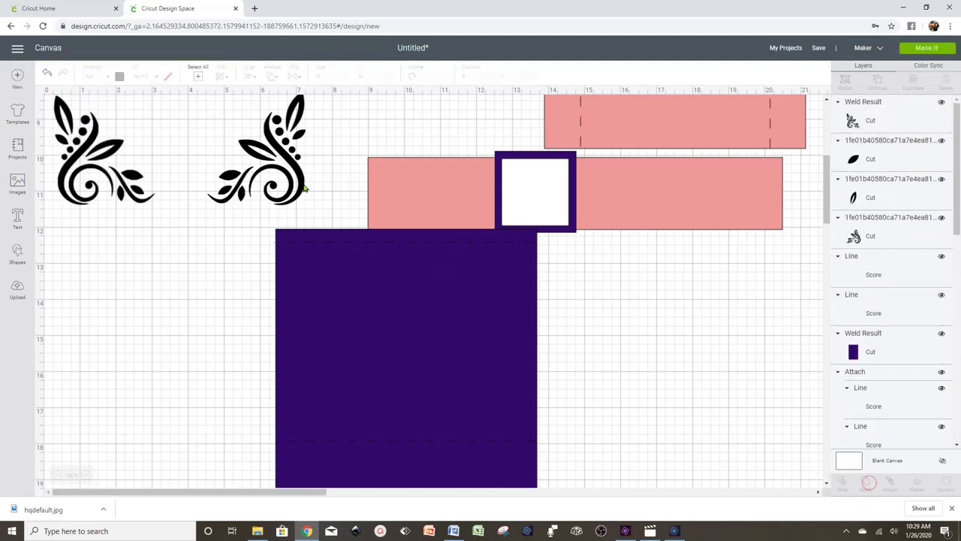
{"action": "left_click_drag", "start_coordinate": [313, 192], "coordinate": [226, 133]}
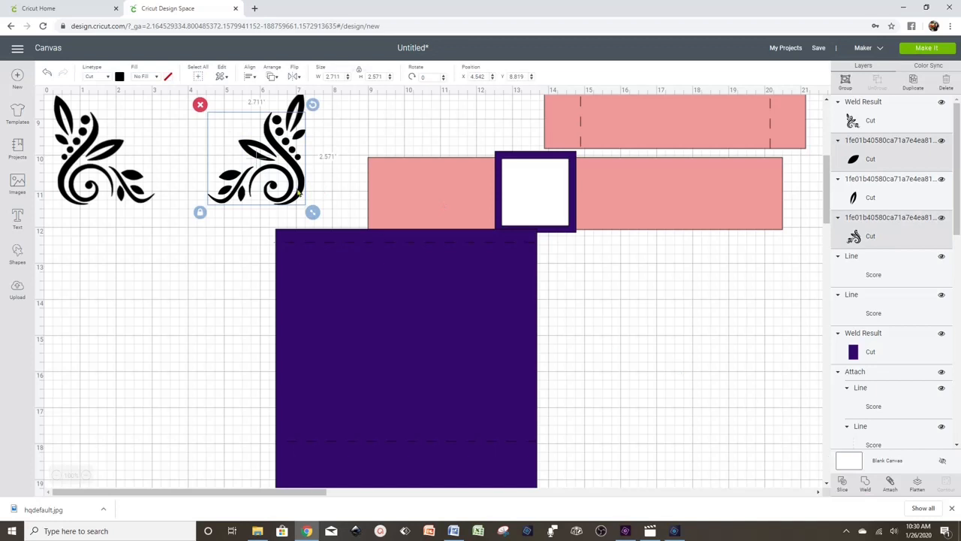
{"action": "left_click", "coordinate": [331, 129]}
{"action": "left_click_drag", "start_coordinate": [328, 201], "coordinate": [217, 107]}
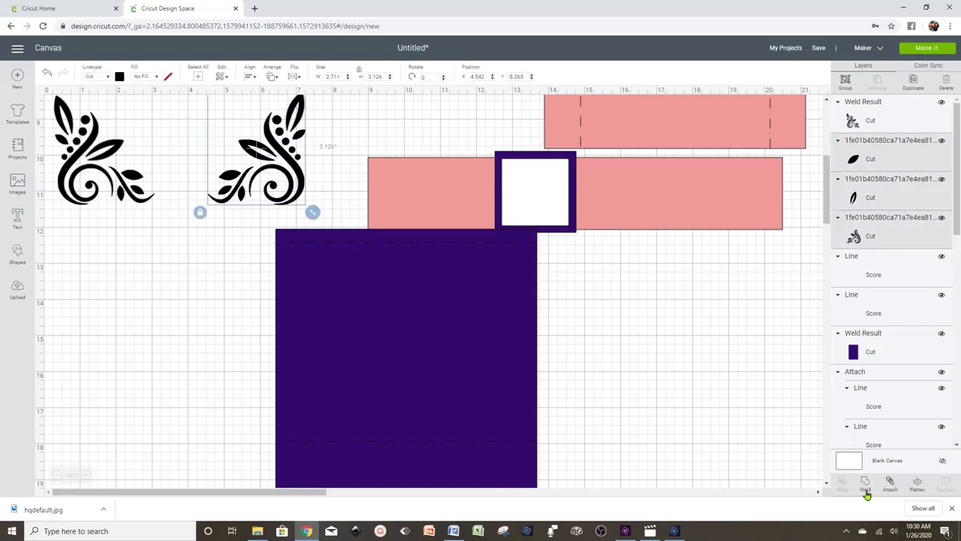
{"action": "left_click", "coordinate": [866, 487]}
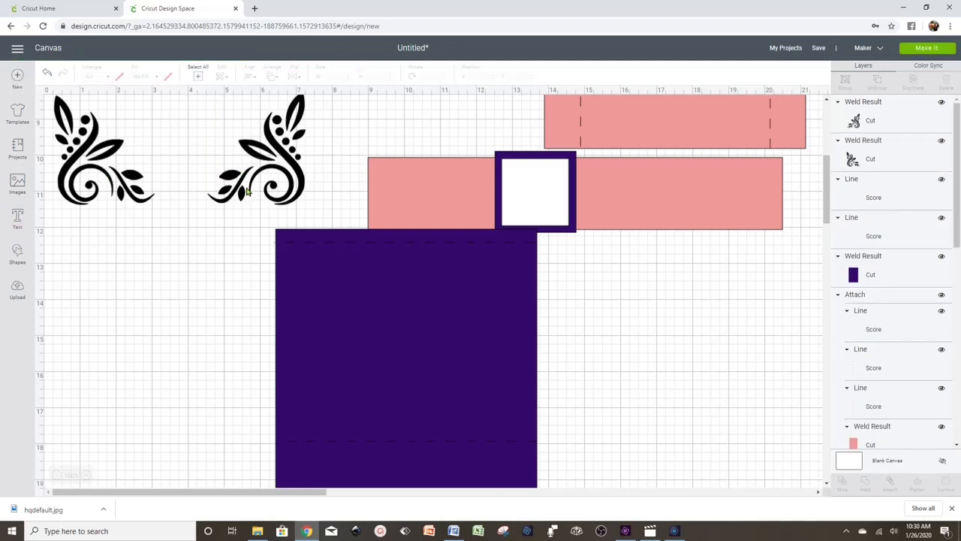
- Align the two welded flourishes along their bottom edges
{"action": "left_click_drag", "start_coordinate": [315, 178], "coordinate": [49, 120]}
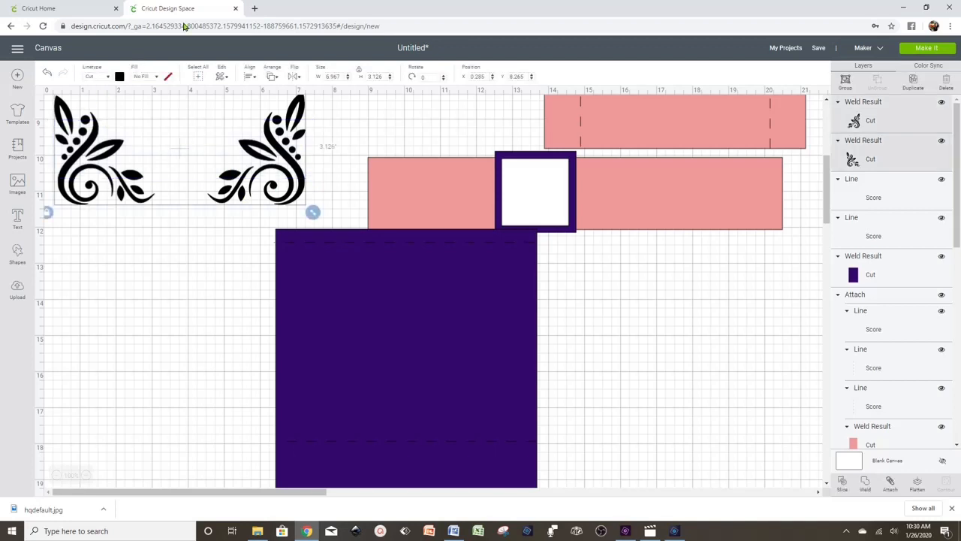
{"action": "left_click", "coordinate": [250, 75]}
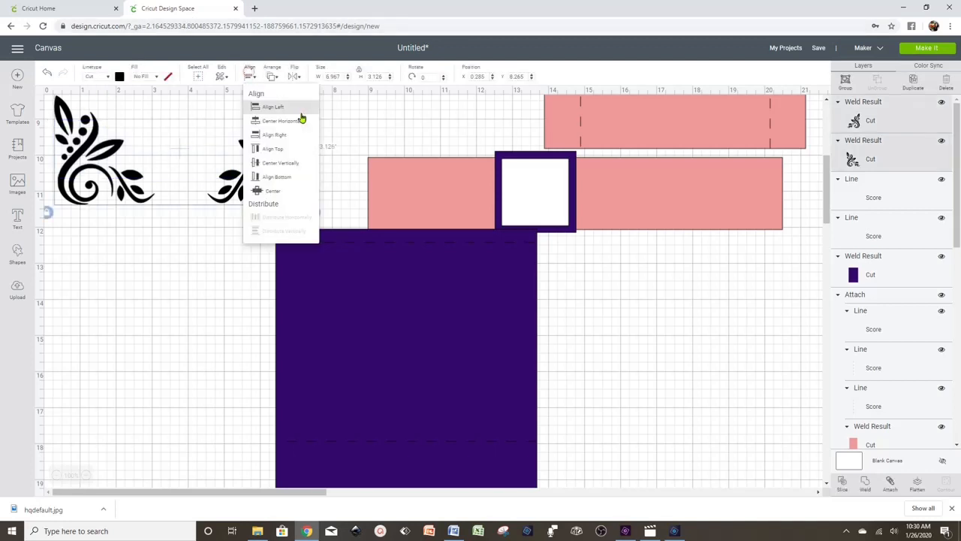
{"action": "left_click", "coordinate": [292, 182]}
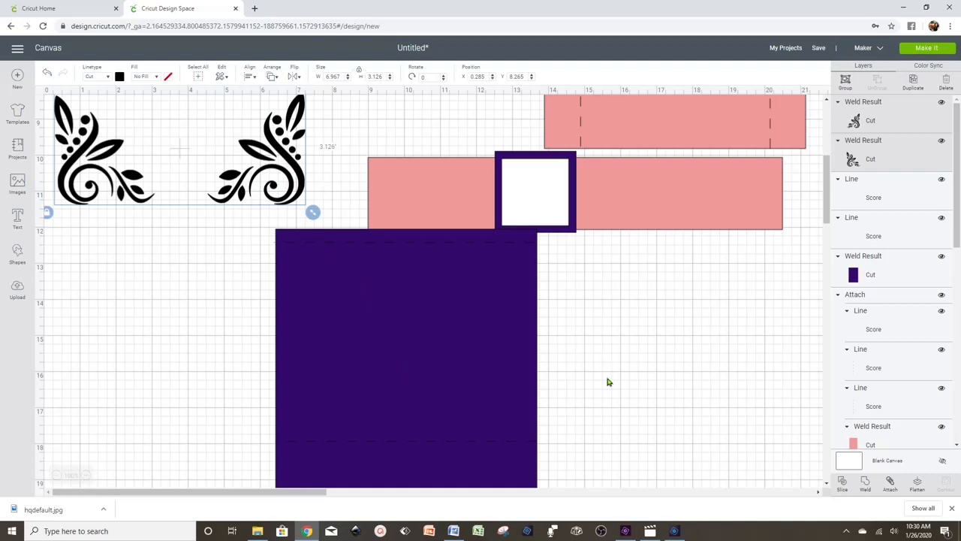
{"action": "left_click_drag", "start_coordinate": [257, 226], "coordinate": [304, 453]}
- Move the purple panel up to about Y 0.269 over the two flourishes
{"action": "left_click_drag", "start_coordinate": [369, 458], "coordinate": [151, 135]}
{"action": "scroll", "coordinate": [373, 387], "scroll_direction": "up", "scroll_amount": 4}
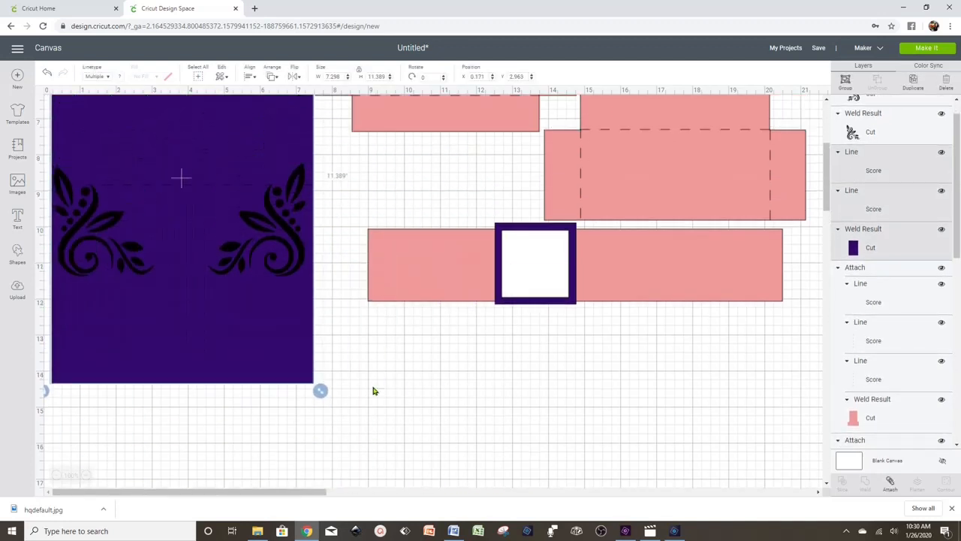
{"action": "left_click_drag", "start_coordinate": [169, 296], "coordinate": [167, 199]}
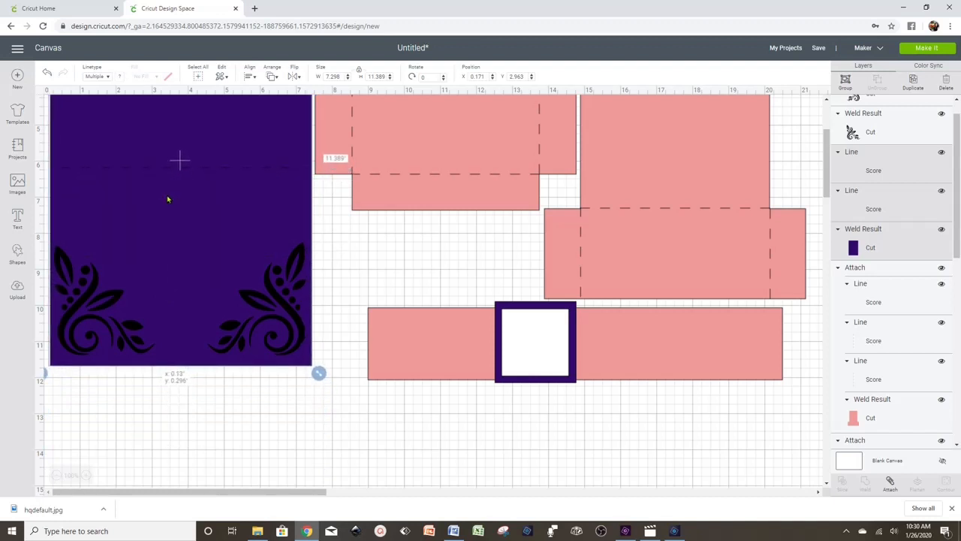
{"action": "left_click_drag", "start_coordinate": [168, 199], "coordinate": [167, 194]}
- Select the purple panel together with the right flourish
{"action": "left_click_drag", "start_coordinate": [305, 386], "coordinate": [113, 308]}
{"action": "left_click", "coordinate": [503, 448]}
{"action": "left_click", "coordinate": [242, 225]}
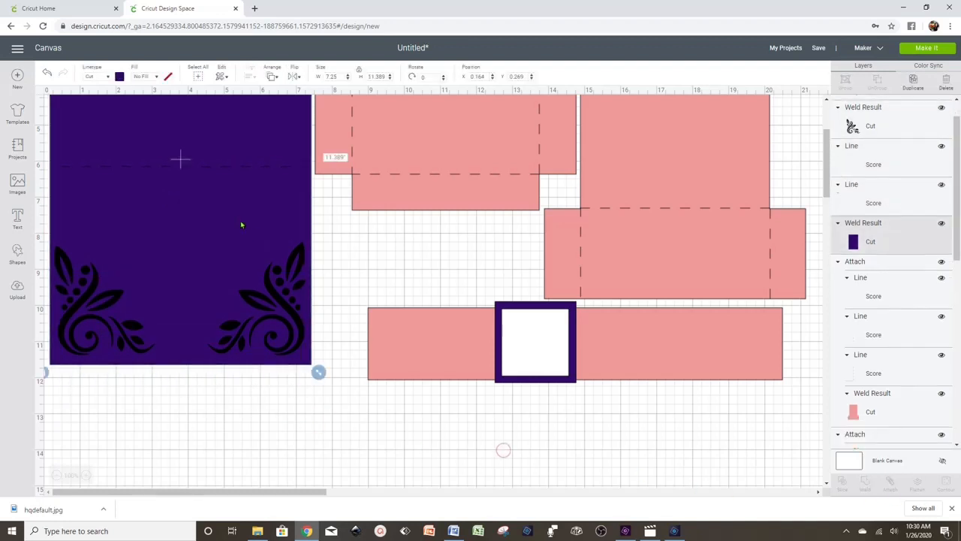
{"action": "left_click", "coordinate": [232, 307]}
{"action": "left_click", "coordinate": [90, 319]}
{"action": "left_click_drag", "start_coordinate": [311, 401], "coordinate": [235, 295]}
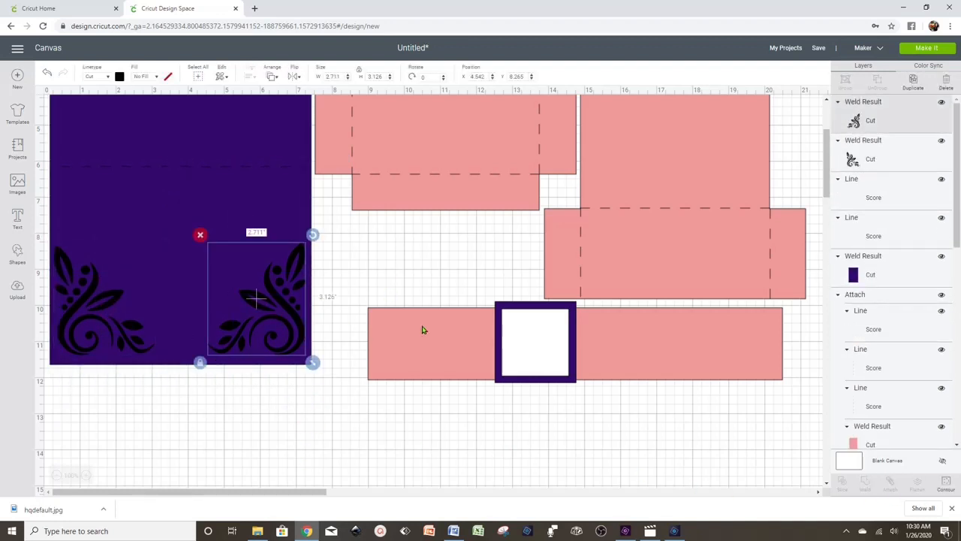
{"action": "left_click", "coordinate": [98, 300]}
{"action": "left_click", "coordinate": [196, 392]}
{"action": "left_click_drag", "start_coordinate": [316, 393], "coordinate": [238, 291]}
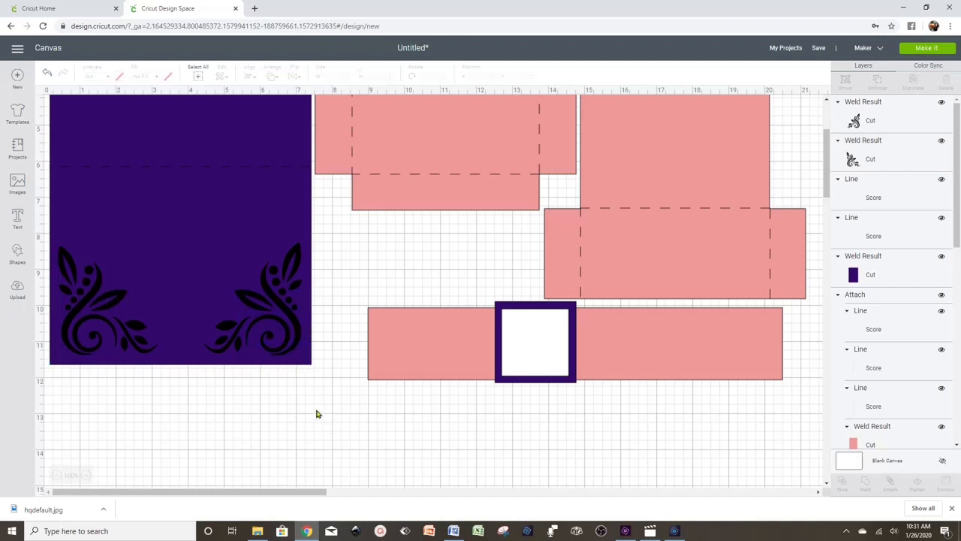
- Slice both flourishes out of the purple panel and delete the leftover flourish piece
{"action": "left_click_drag", "start_coordinate": [316, 413], "coordinate": [234, 293]}
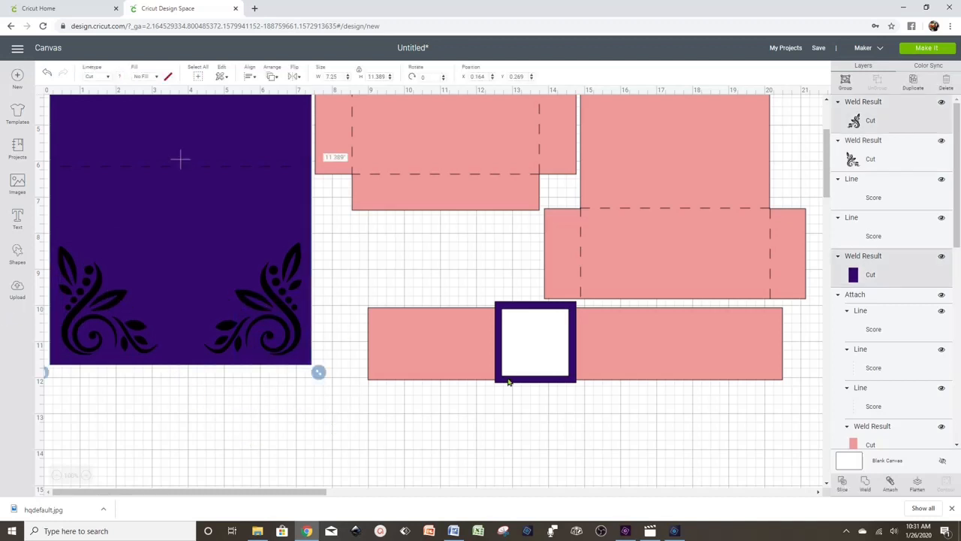
{"action": "left_click", "coordinate": [842, 484]}
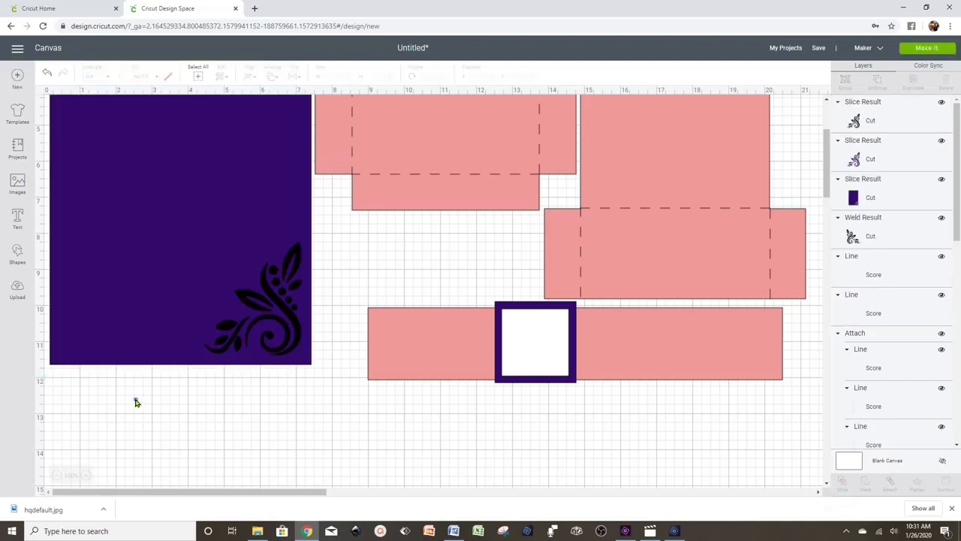
{"action": "left_click_drag", "start_coordinate": [135, 402], "coordinate": [57, 363]}
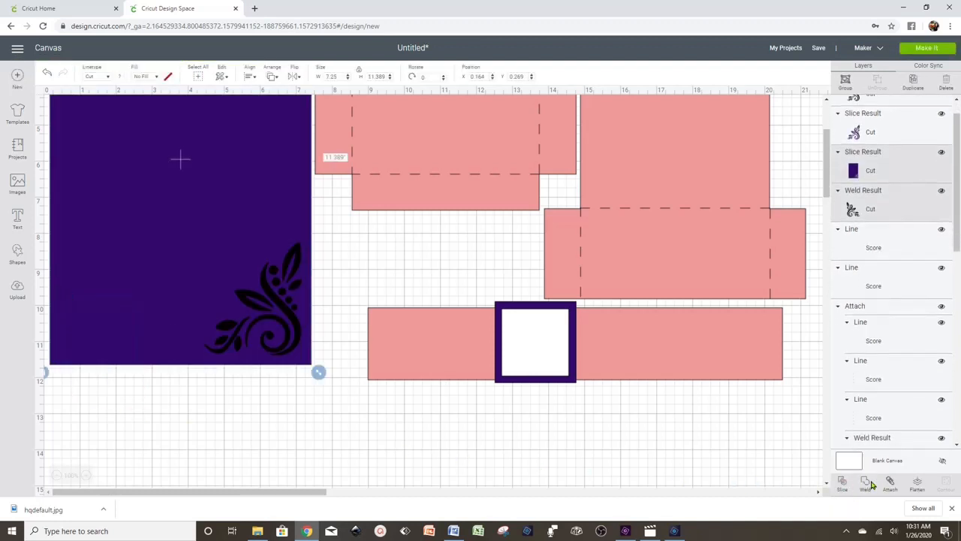
{"action": "left_click", "coordinate": [838, 487]}
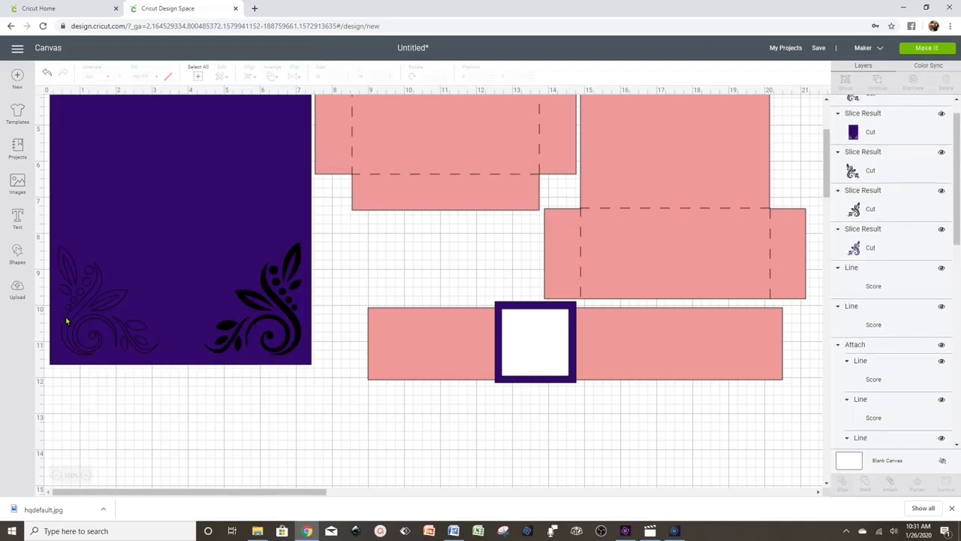
{"action": "left_click_drag", "start_coordinate": [66, 321], "coordinate": [136, 439]}
{"action": "left_click", "coordinate": [117, 365]}
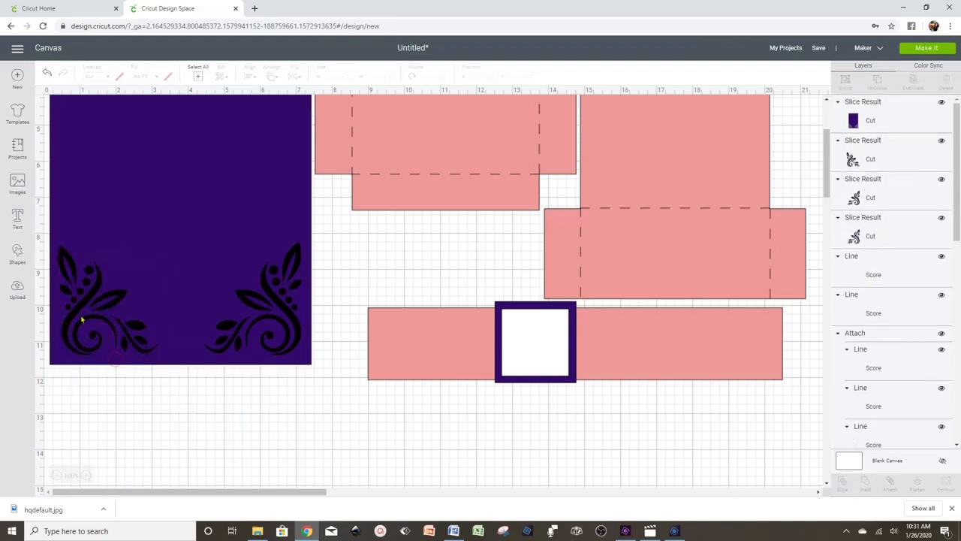
{"action": "left_click_drag", "start_coordinate": [75, 310], "coordinate": [168, 369]}
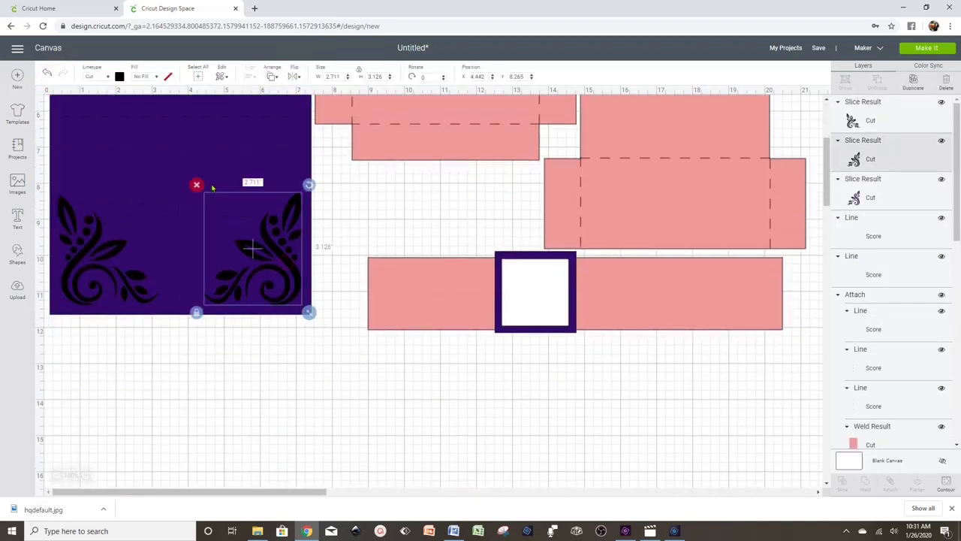
- Attach the score lines to the purple panel
{"action": "scroll", "coordinate": [260, 380], "scroll_direction": "up", "scroll_amount": 6}
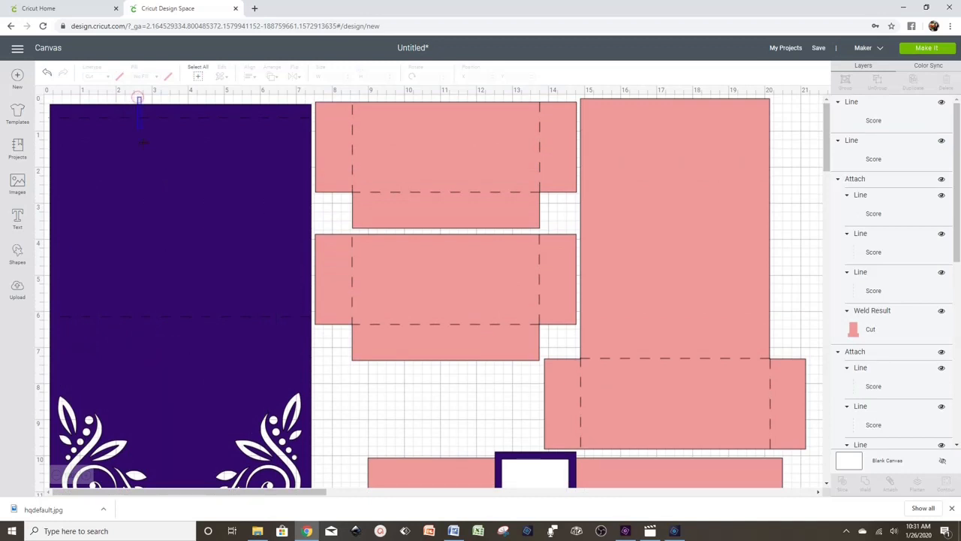
{"action": "left_click_drag", "start_coordinate": [141, 97], "coordinate": [173, 351]}
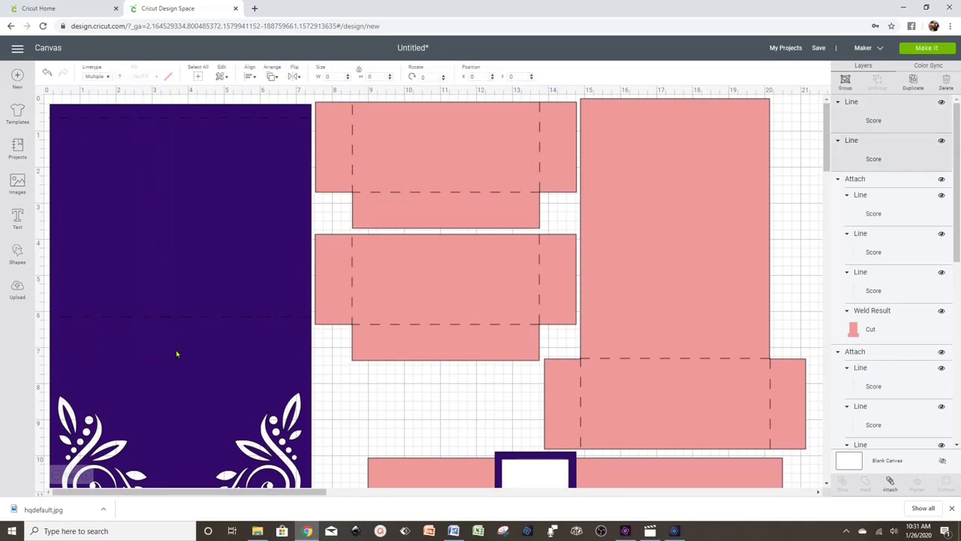
{"action": "left_click", "coordinate": [890, 485]}
{"action": "left_click", "coordinate": [356, 405]}
- Reposition the purple panel and move the long pink band lower and left
{"action": "scroll", "coordinate": [361, 402], "scroll_direction": "down", "scroll_amount": 1}
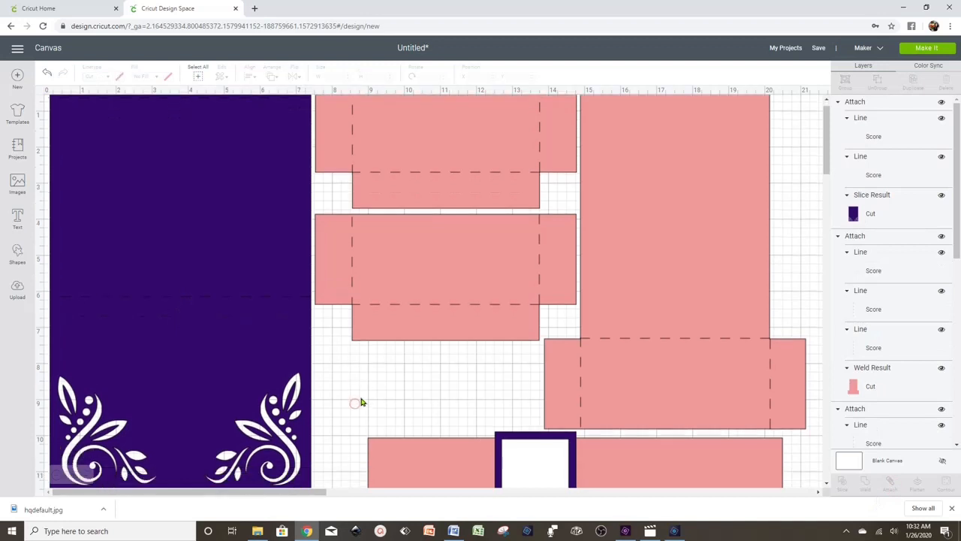
{"action": "scroll", "coordinate": [360, 403], "scroll_direction": "down", "scroll_amount": 2}
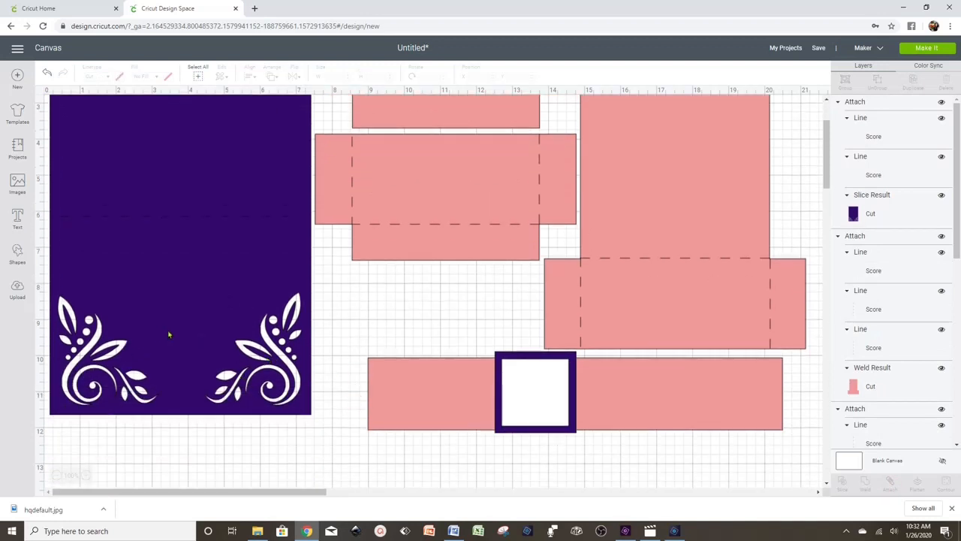
{"action": "left_click_drag", "start_coordinate": [169, 334], "coordinate": [165, 420]}
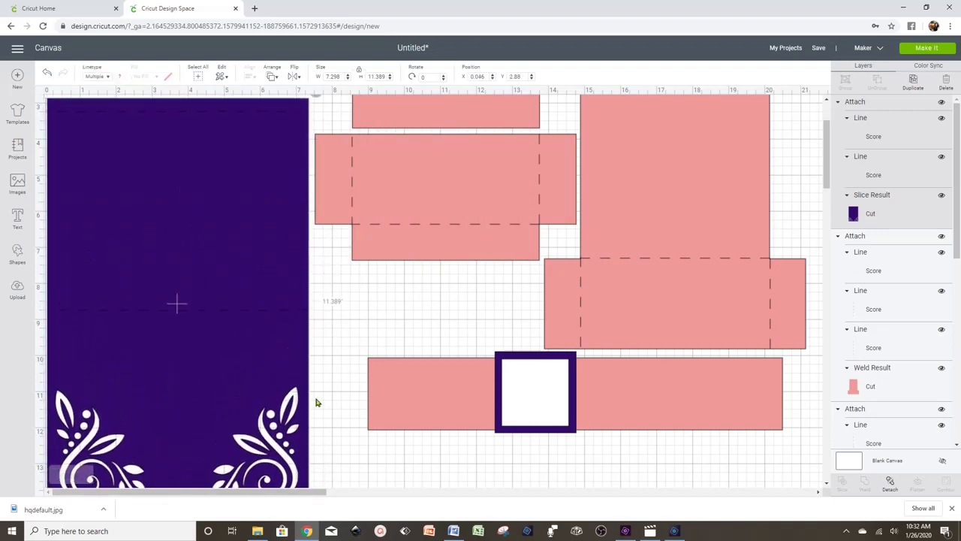
{"action": "left_click", "coordinate": [418, 317]}
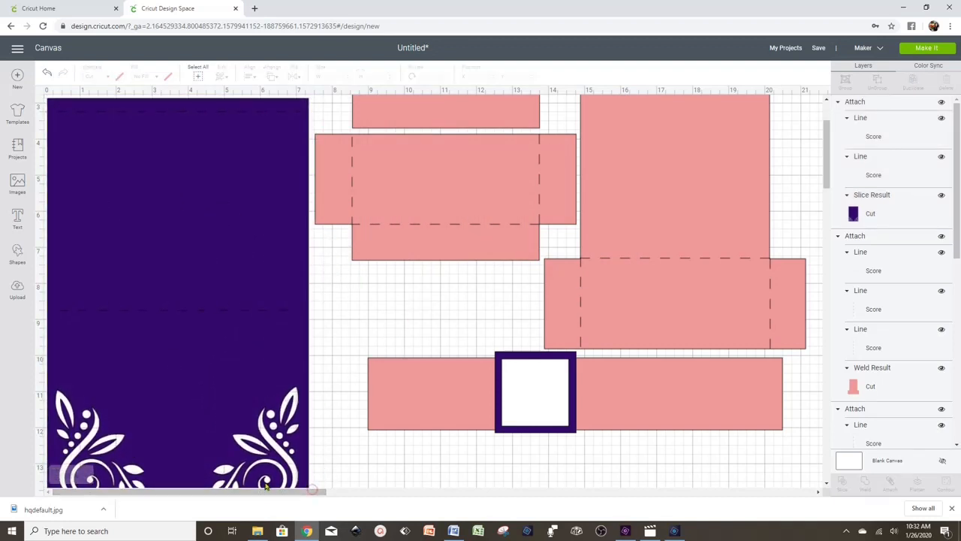
{"action": "left_click_drag", "start_coordinate": [249, 367], "coordinate": [256, 347]}
{"action": "left_click", "coordinate": [640, 474]}
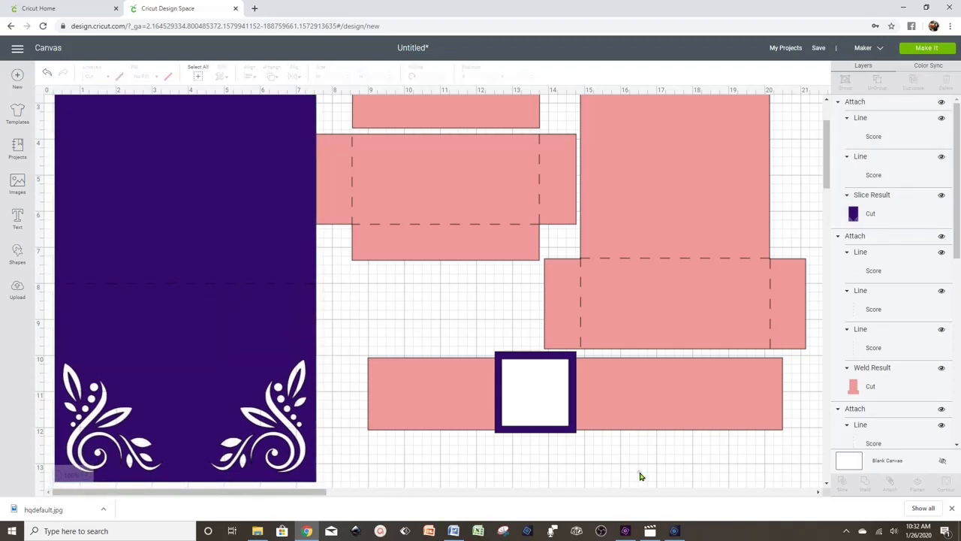
{"action": "left_click_drag", "start_coordinate": [446, 408], "coordinate": [426, 472]}
- Set the purple tag square on the lower pink band, apart from the 1.861-inch white square
{"action": "left_click", "coordinate": [639, 380]}
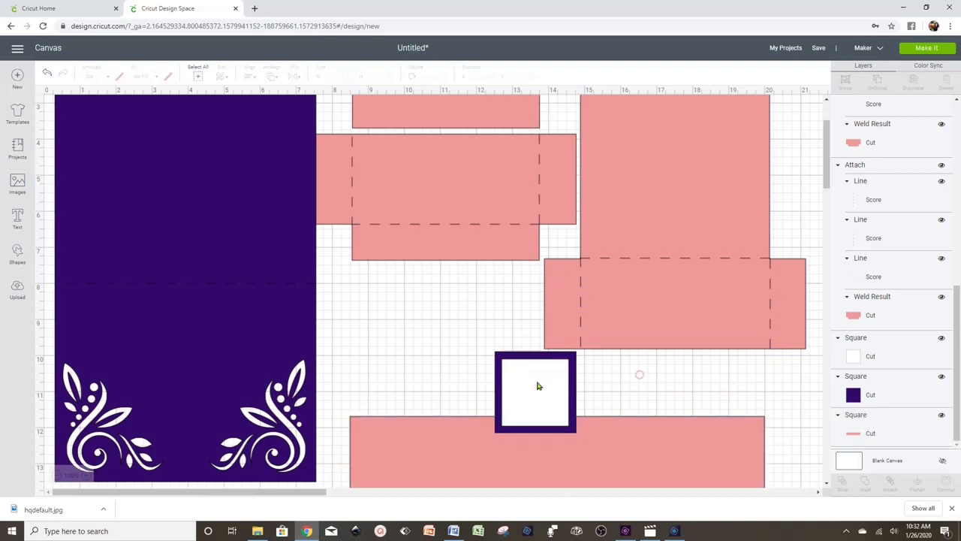
{"action": "left_click_drag", "start_coordinate": [479, 341], "coordinate": [517, 385]}
{"action": "left_click_drag", "start_coordinate": [517, 385], "coordinate": [427, 369]}
{"action": "left_click", "coordinate": [519, 365]}
{"action": "left_click_drag", "start_coordinate": [446, 292], "coordinate": [596, 404]}
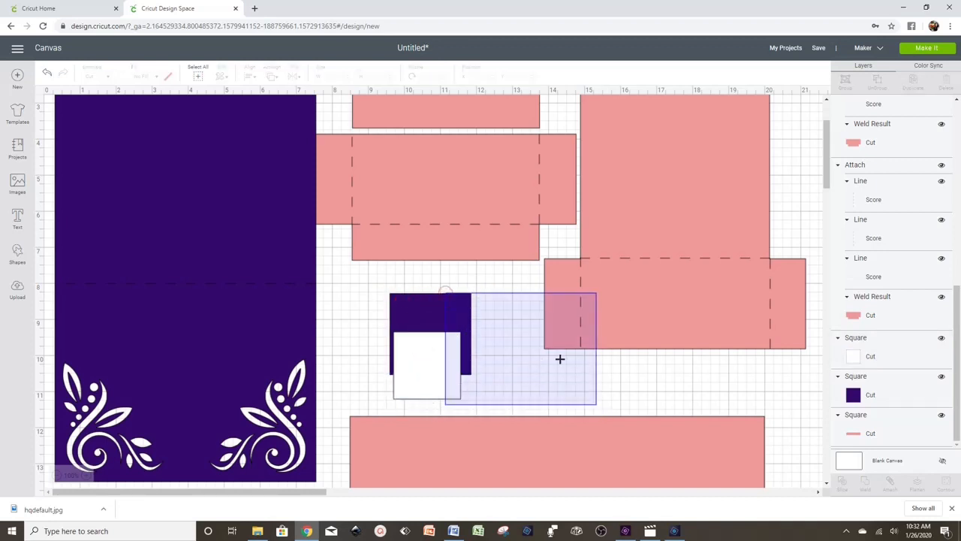
{"action": "left_click_drag", "start_coordinate": [460, 310], "coordinate": [580, 438]}
{"action": "left_click", "coordinate": [499, 333]}
{"action": "left_click", "coordinate": [507, 373]}
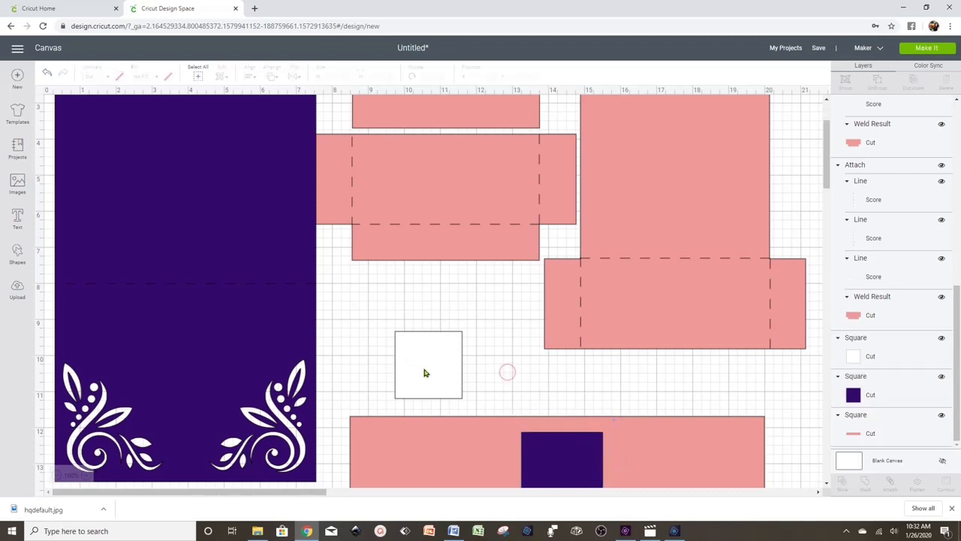
{"action": "left_click_drag", "start_coordinate": [423, 368], "coordinate": [415, 335]}
{"action": "left_click", "coordinate": [493, 369]}
{"action": "left_click", "coordinate": [395, 335]}
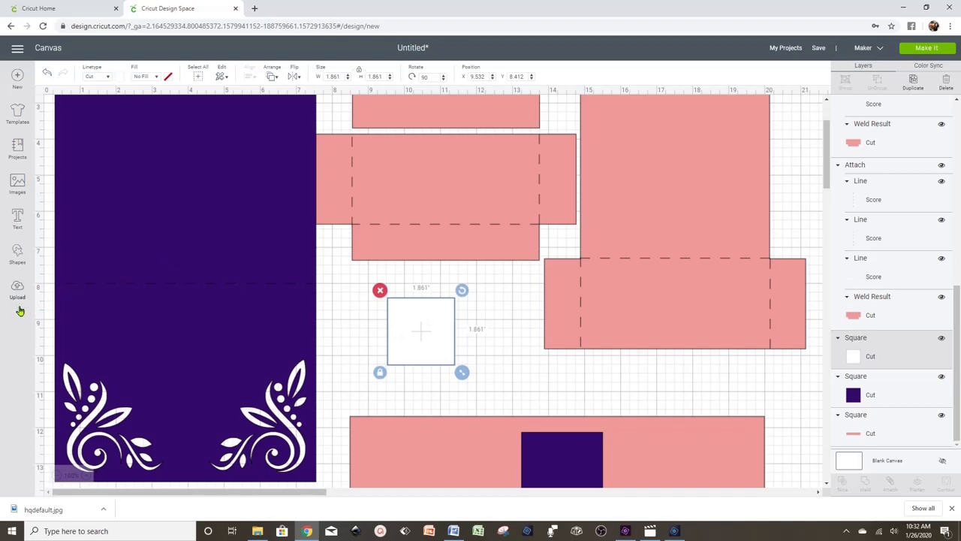
- Add a text box reading 'Arabella & Mathew'
{"action": "left_click", "coordinate": [17, 218]}
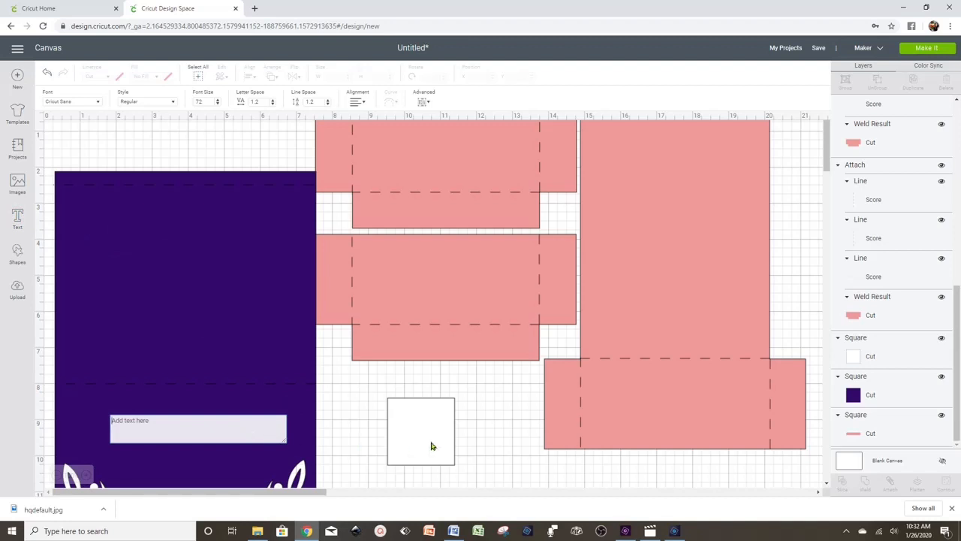
{"action": "type", "text": "Arabella"}
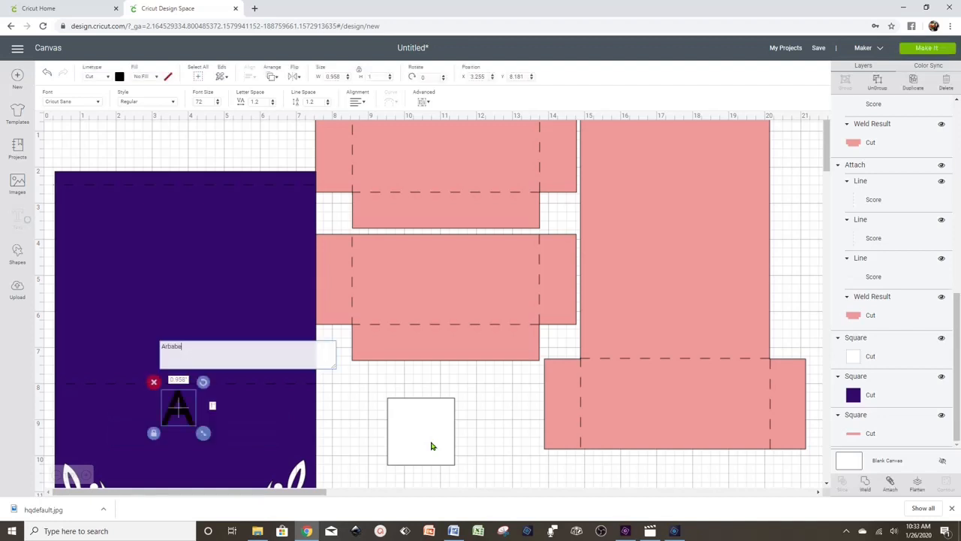
{"action": "key", "text": "BackSpace"}
{"action": "key", "text": "BackSpace"}
{"action": "key", "text": "BackSpace"}
{"action": "key", "text": "BackSpace"}
{"action": "key", "text": "BackSpace"}
{"action": "key", "text": "BackSpace"}
{"action": "type", "text": "bella"}
{"action": "key", "text": "BackSpace"}
{"action": "key", "text": "BackSpace"}
{"action": "key", "text": "BackSpace"}
{"action": "key", "text": "BackSpace"}
{"action": "key", "text": "BackSpace"}
{"action": "type", "text": "abella & Mathew"}
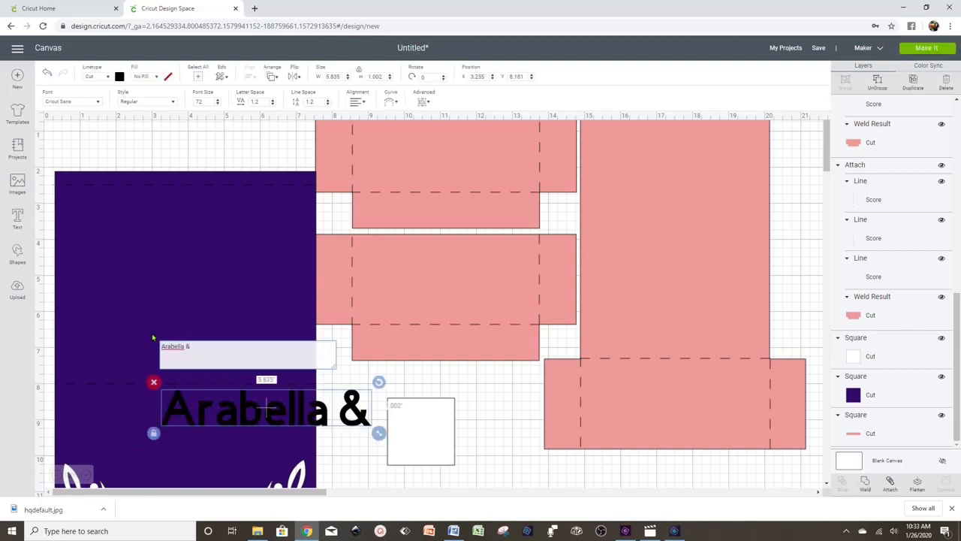
- Shrink the names over the white square and break them into three centred lines
{"action": "left_click_drag", "start_coordinate": [560, 434], "coordinate": [318, 411]}
{"action": "left_click_drag", "start_coordinate": [235, 397], "coordinate": [442, 415]}
{"action": "double_click", "coordinate": [421, 415]}
{"action": "left_click", "coordinate": [393, 364]}
{"action": "key", "text": "Return"}
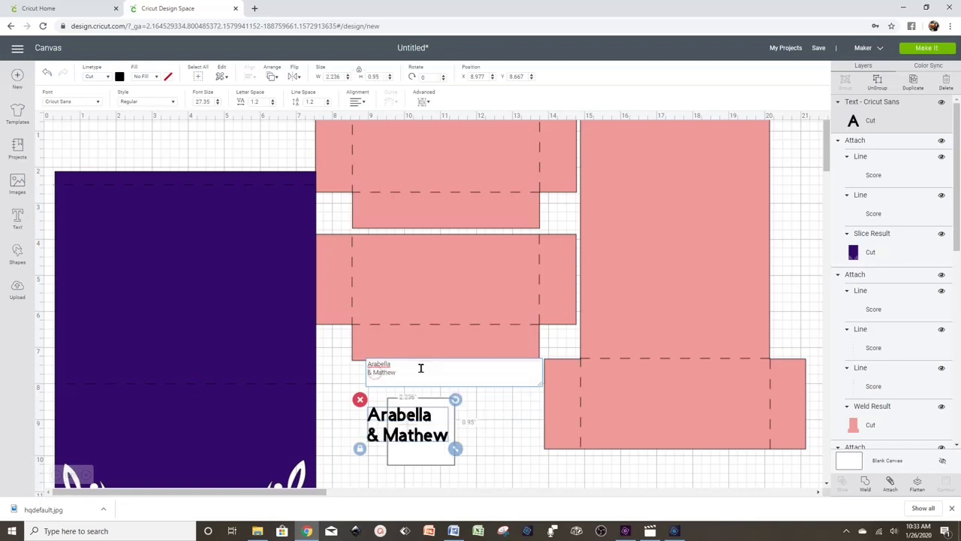
{"action": "key", "text": "Return"}
{"action": "left_click", "coordinate": [357, 101]}
{"action": "left_click", "coordinate": [371, 124]}
- Move the white square aside and apply the Valentine Vibes font to the names
{"action": "left_click_drag", "start_coordinate": [440, 449], "coordinate": [513, 453]}
{"action": "left_click", "coordinate": [72, 102]}
{"action": "type", "text": "love"}
{"action": "key", "text": "BackSpace"}
{"action": "key", "text": "BackSpace"}
{"action": "key", "text": "BackSpace"}
{"action": "key", "text": "BackSpace"}
{"action": "type", "text": "valent"}
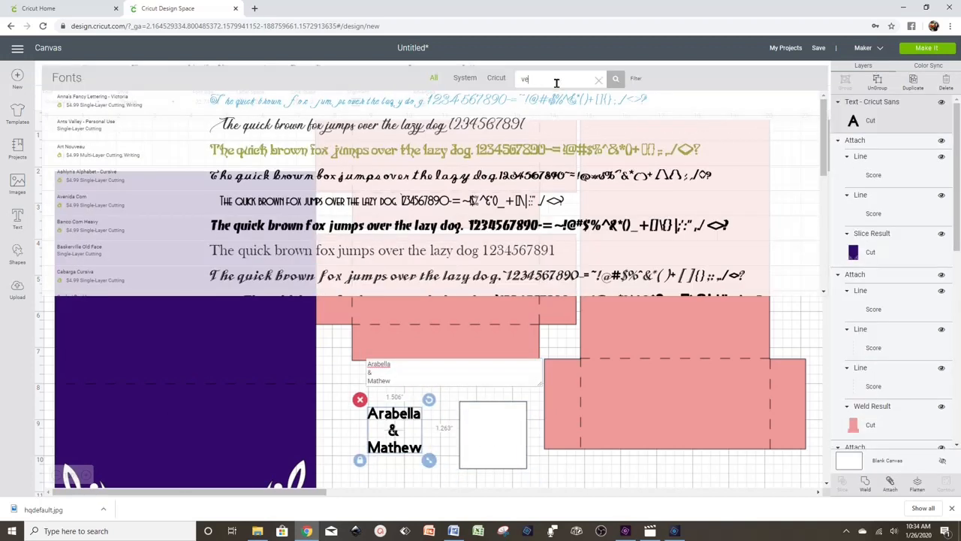
{"action": "left_click", "coordinate": [304, 152]}
- Ungroup and weld the script names, then resize them onto the white square
{"action": "scroll", "coordinate": [425, 410], "scroll_direction": "down", "scroll_amount": 1}
{"action": "left_click_drag", "start_coordinate": [431, 420], "coordinate": [496, 483]}
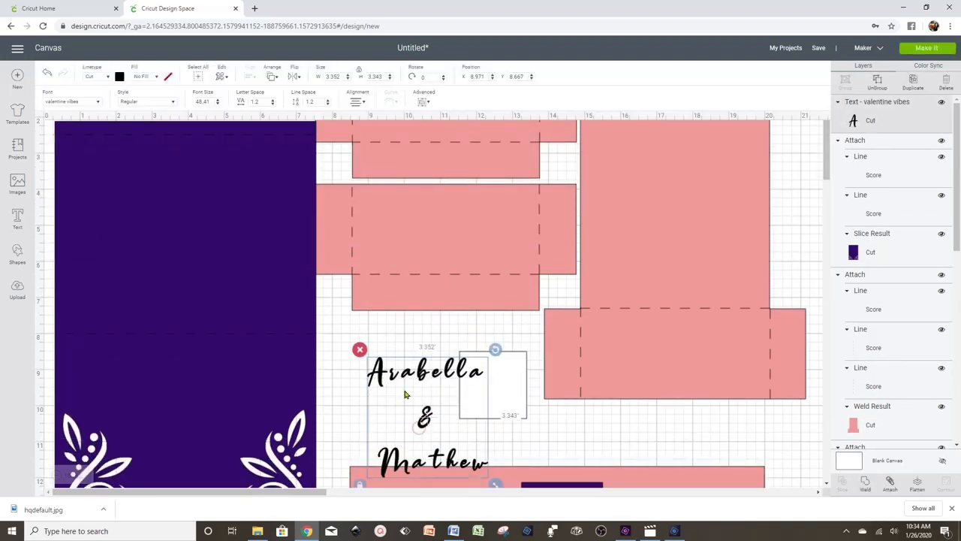
{"action": "left_click_drag", "start_coordinate": [406, 392], "coordinate": [368, 360]}
{"action": "left_click", "coordinate": [250, 76]}
{"action": "left_click", "coordinate": [282, 112]}
{"action": "left_click_drag", "start_coordinate": [430, 409], "coordinate": [389, 375]}
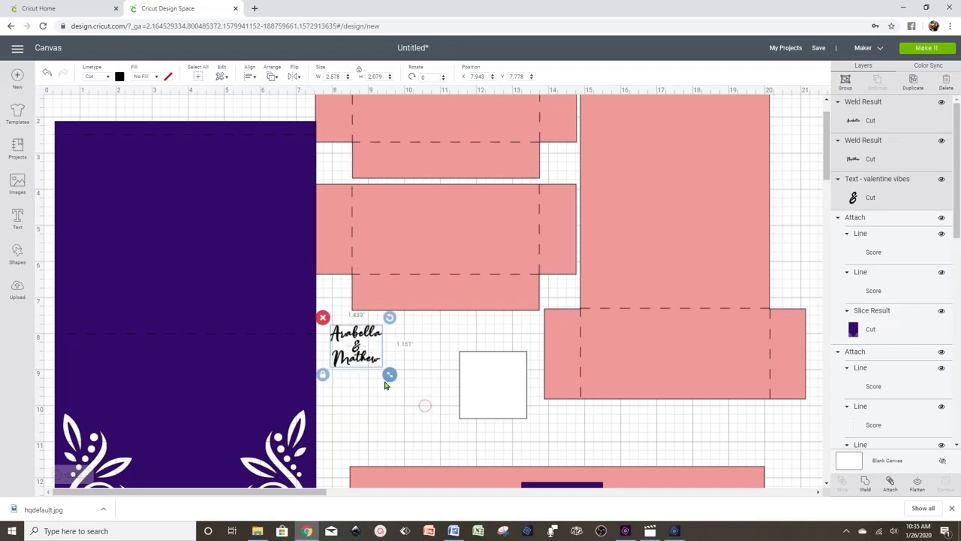
{"action": "left_click_drag", "start_coordinate": [356, 342], "coordinate": [494, 379]}
- Colour the names dark purple
{"action": "left_click", "coordinate": [119, 77]}
{"action": "left_click", "coordinate": [141, 112]}
{"action": "left_click", "coordinate": [422, 391]}
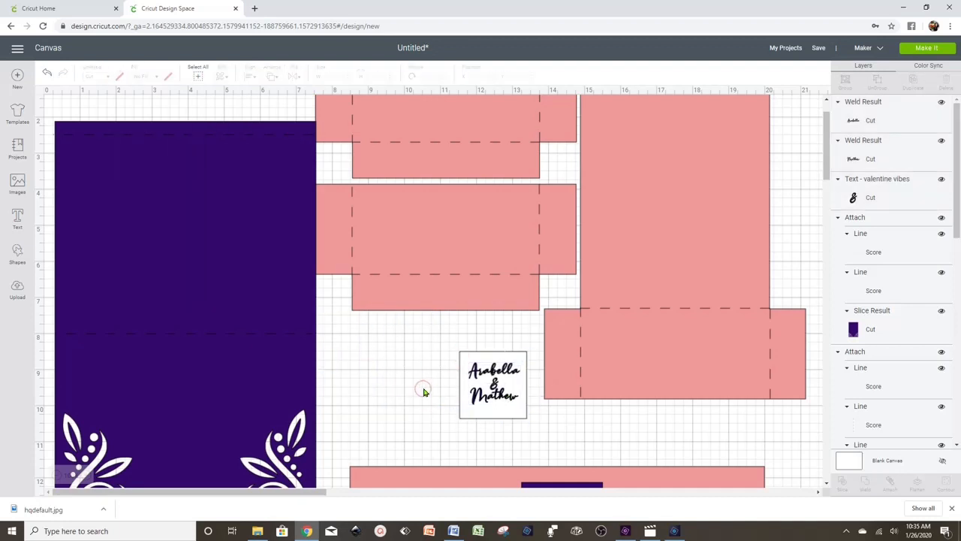
- Select the names with the white square, move them into the purple frame, and flatten them
{"action": "left_click", "coordinate": [494, 396]}
{"action": "left_click", "coordinate": [494, 383], "text": "shift"}
{"action": "left_click", "coordinate": [494, 370], "text": "shift"}
{"action": "left_click", "coordinate": [504, 415], "text": "shift"}
{"action": "left_click_drag", "start_coordinate": [503, 414], "coordinate": [454, 412]}
{"action": "left_click", "coordinate": [916, 487]}
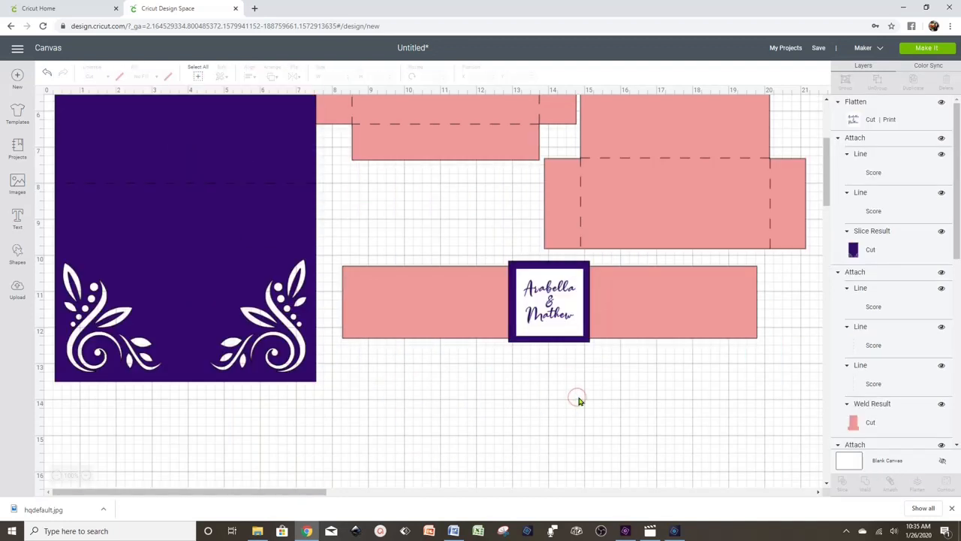
- Review the flattened name tag by scrolling around the canvas
{"action": "left_click", "coordinate": [562, 310]}
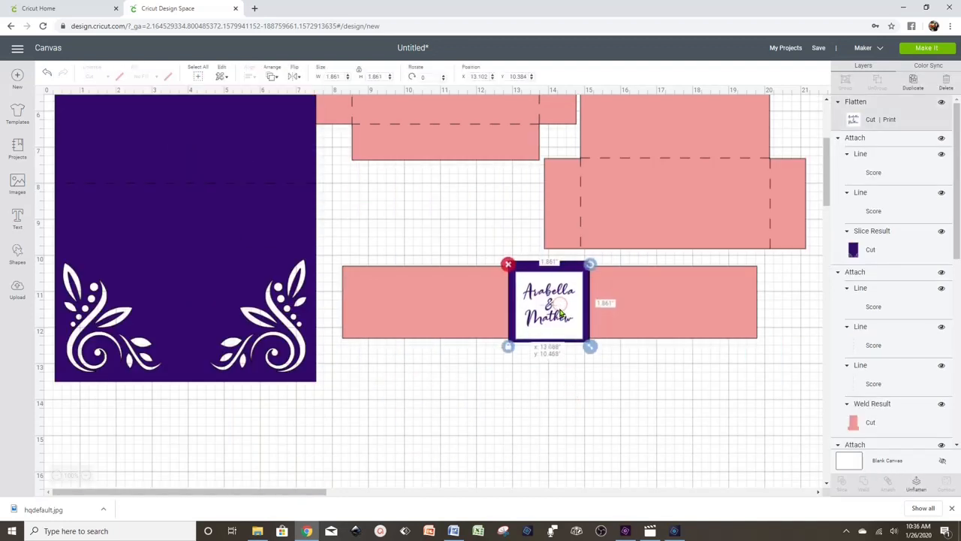
{"action": "left_click", "coordinate": [631, 391]}
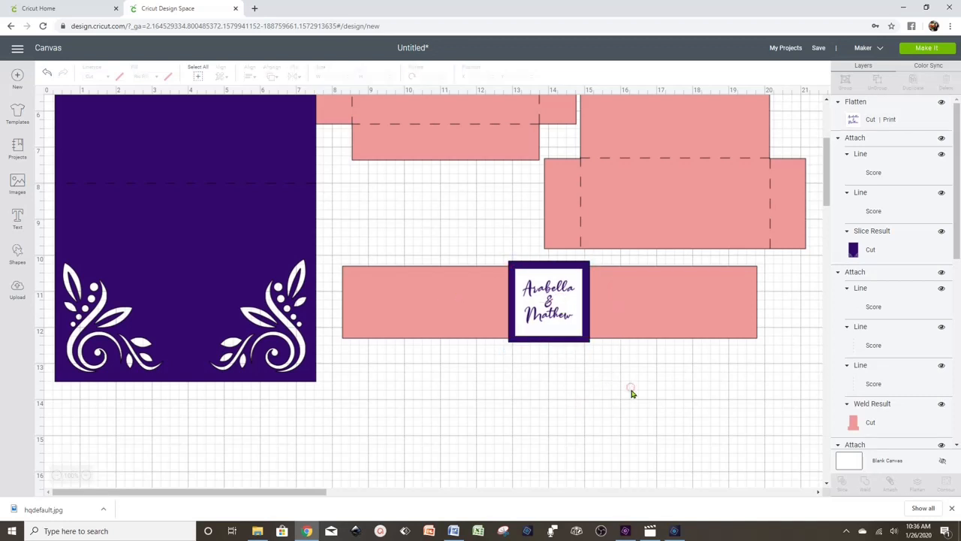
{"action": "scroll", "coordinate": [633, 392], "scroll_direction": "up", "scroll_amount": 5}
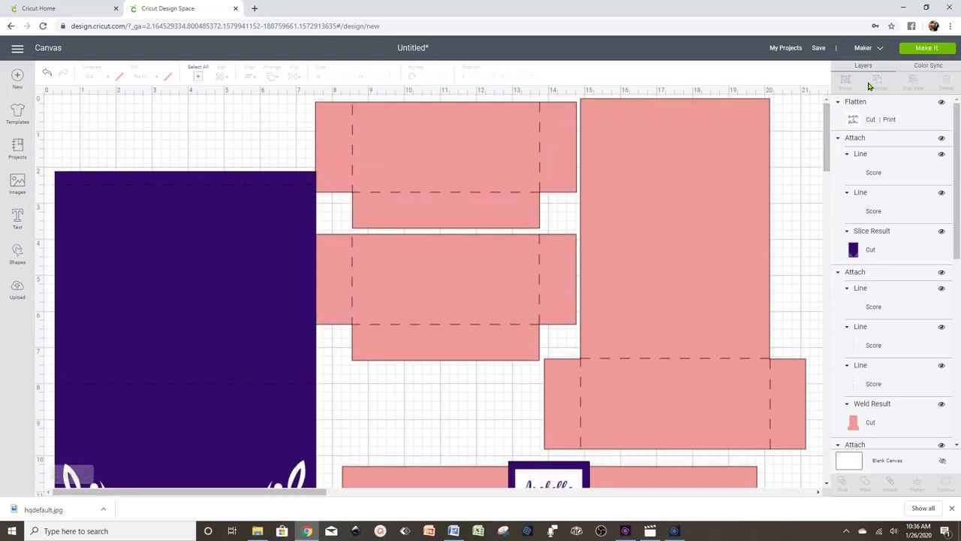
{"action": "scroll", "coordinate": [616, 270], "scroll_direction": "down", "scroll_amount": 4}
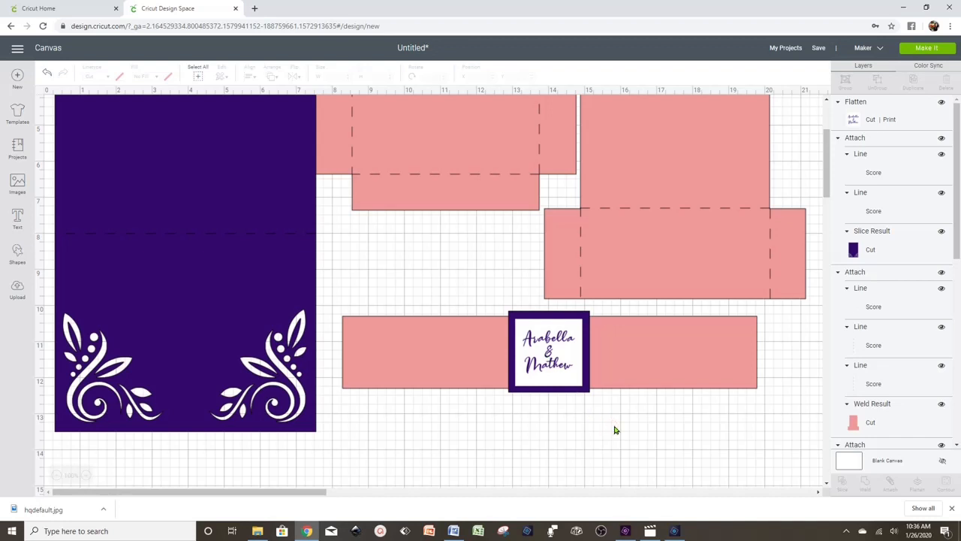
{"action": "scroll", "coordinate": [635, 444], "scroll_direction": "up", "scroll_amount": 1}
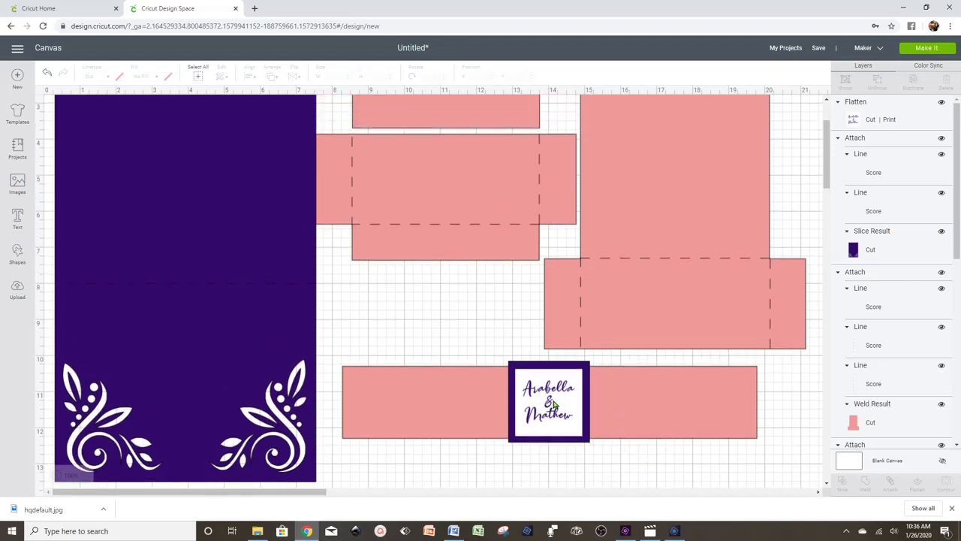
{"action": "scroll", "coordinate": [629, 431], "scroll_direction": "up", "scroll_amount": 1}
{"action": "scroll", "coordinate": [626, 412], "scroll_direction": "down", "scroll_amount": 1}
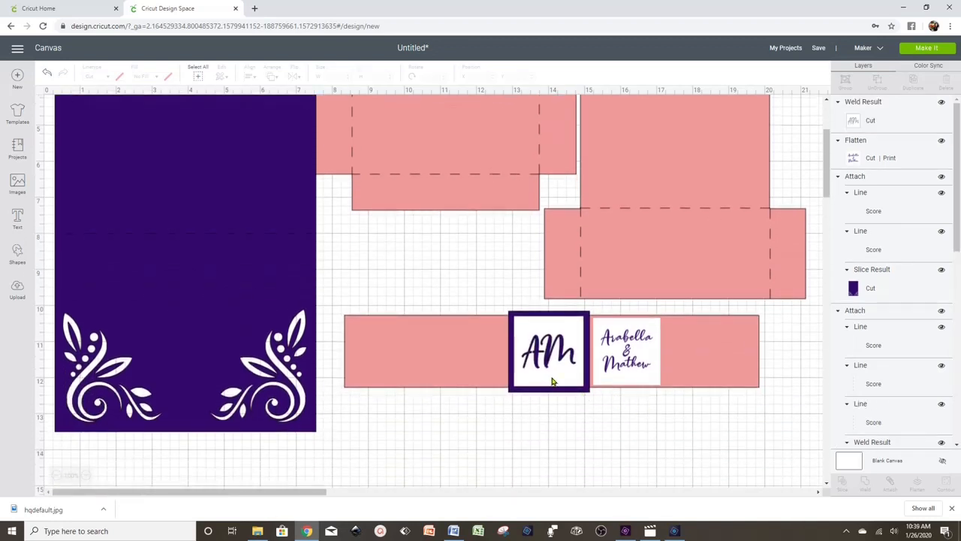
{"action": "scroll", "coordinate": [552, 381], "scroll_direction": "up", "scroll_amount": 3}
- Send the project to Make, continue past the mat preview, and open the name tag's print setup
{"action": "left_click", "coordinate": [928, 48]}
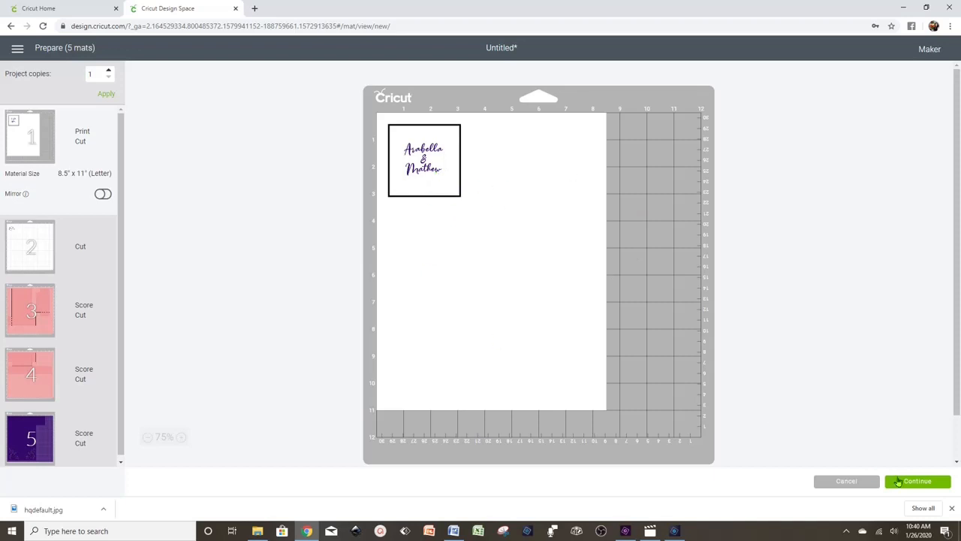
{"action": "left_click", "coordinate": [907, 485]}
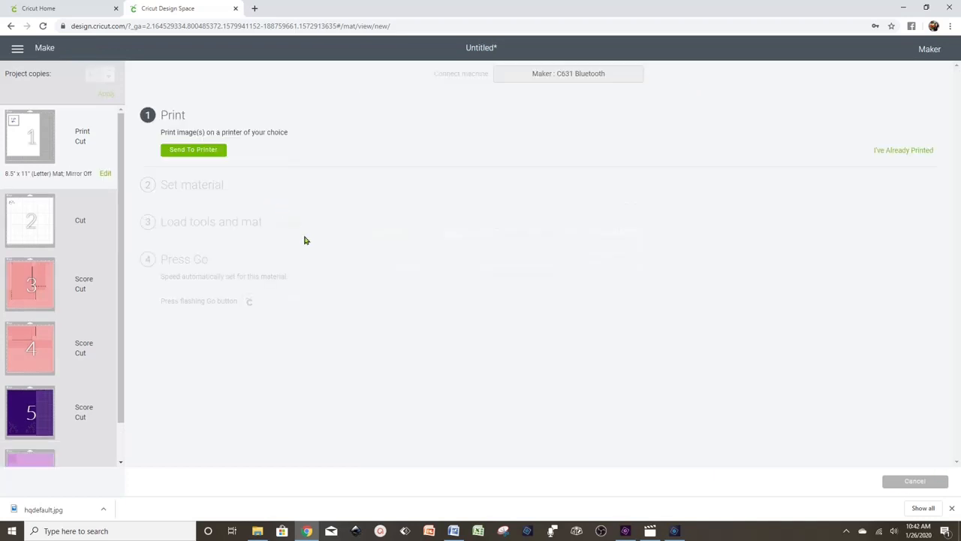
{"action": "left_click", "coordinate": [193, 150]}
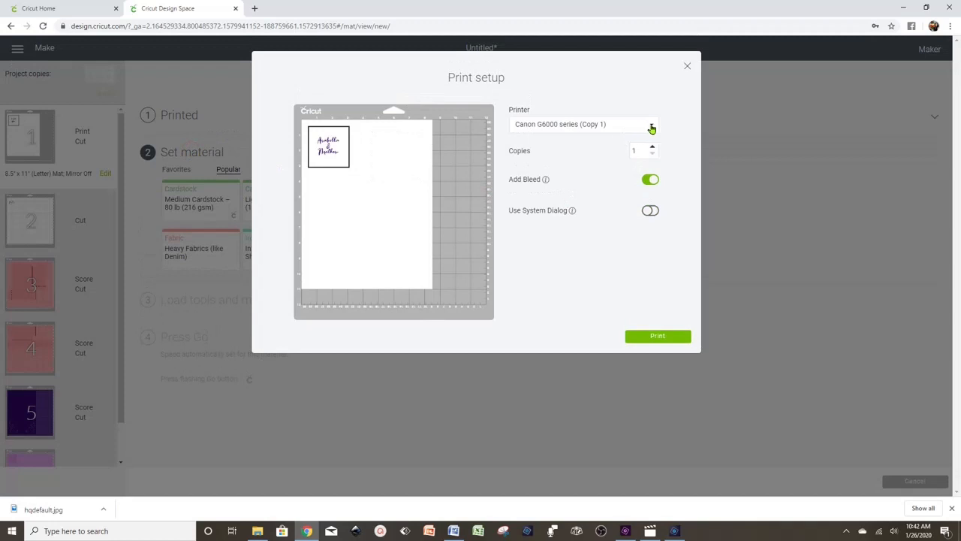
- Confirm the printer stays set to Canon G6000 series (Copy 1)
{"action": "left_click", "coordinate": [650, 126]}
{"action": "left_click", "coordinate": [651, 129]}
{"action": "left_click", "coordinate": [651, 126]}
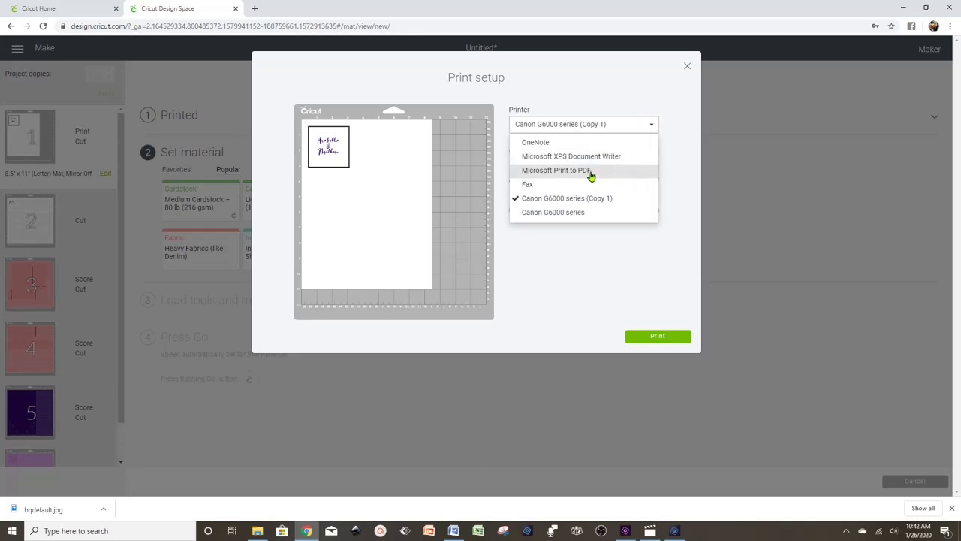
{"action": "left_click", "coordinate": [678, 119]}
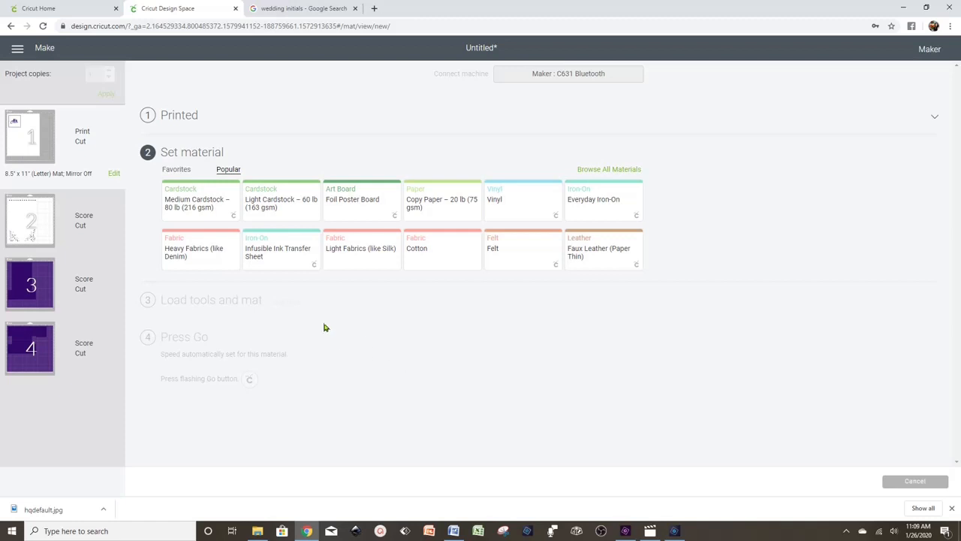
- Choose Light Cardstock – 60 lb and switch the scoring tool to the Scoring Stylus
{"action": "left_click", "coordinate": [276, 206]}
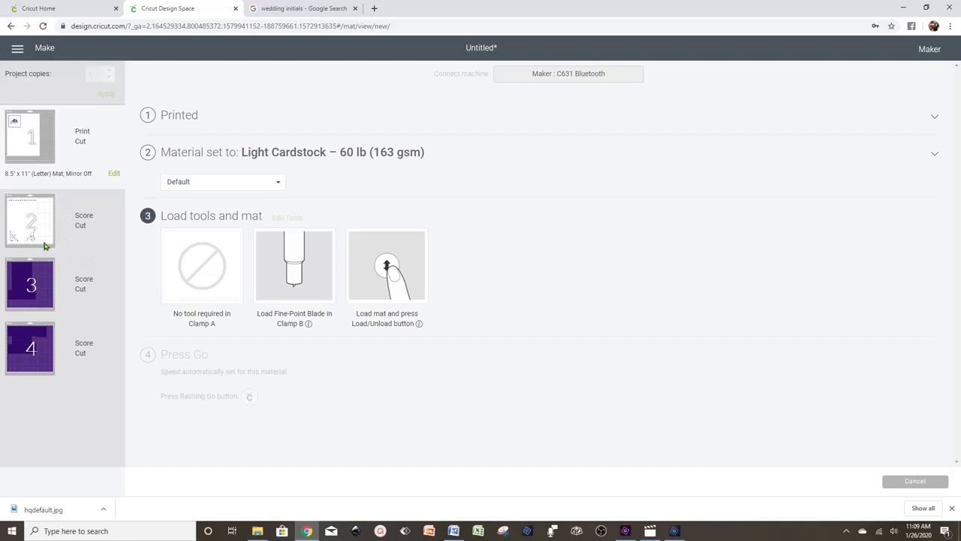
{"action": "mouse_move", "coordinate": [39, 233]}
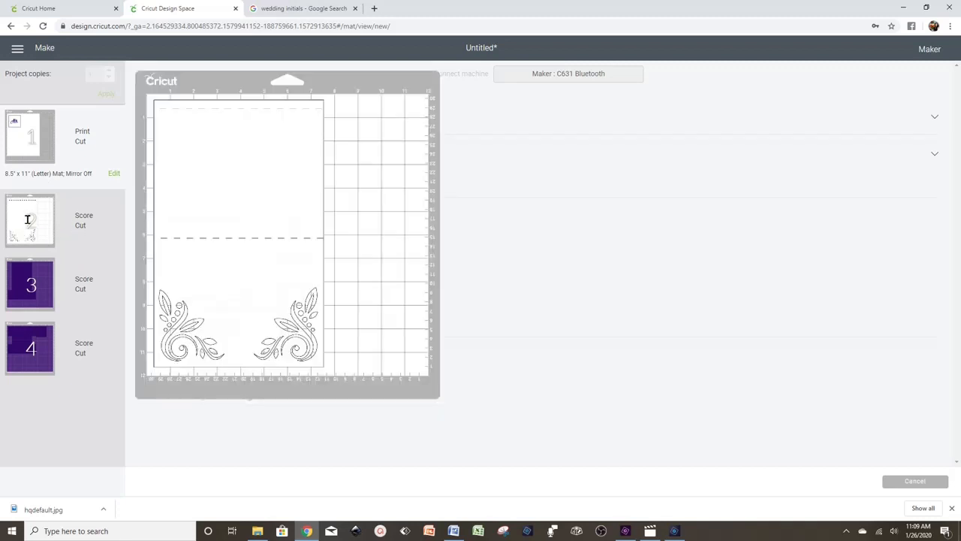
{"action": "mouse_move", "coordinate": [32, 285]}
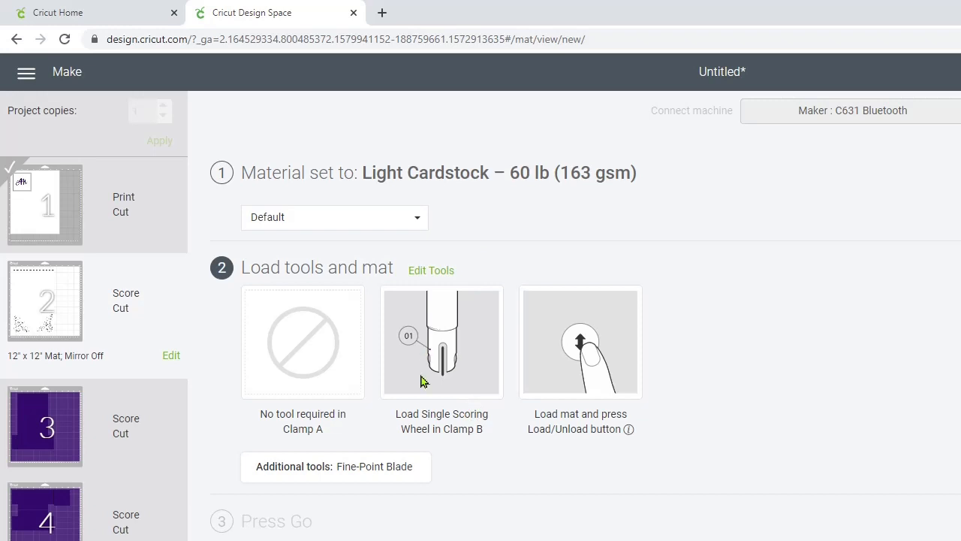
{"action": "left_click", "coordinate": [436, 274]}
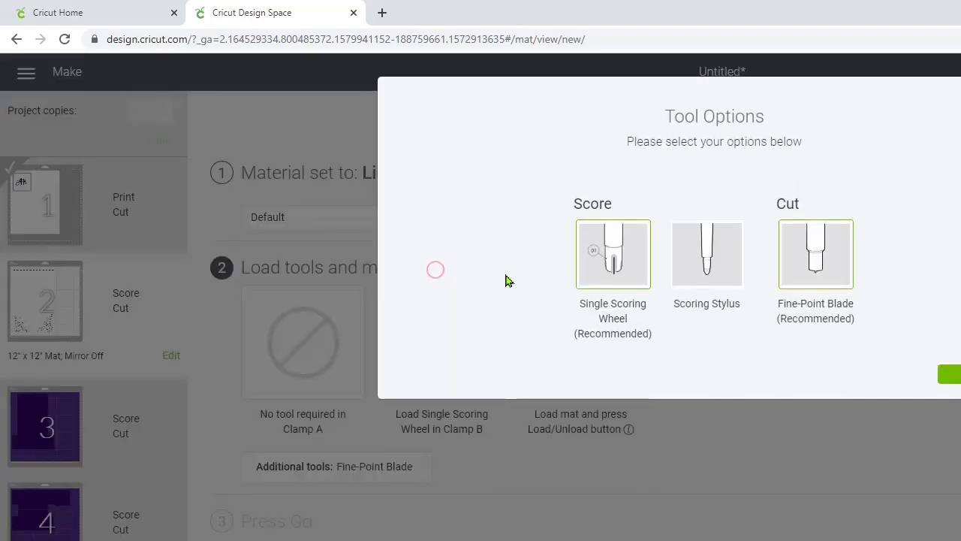
{"action": "left_click", "coordinate": [706, 248]}
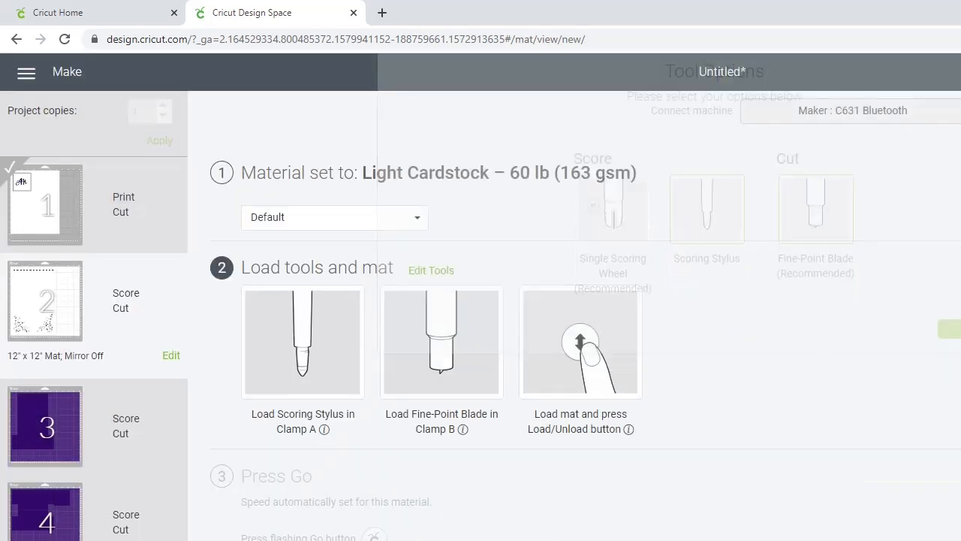